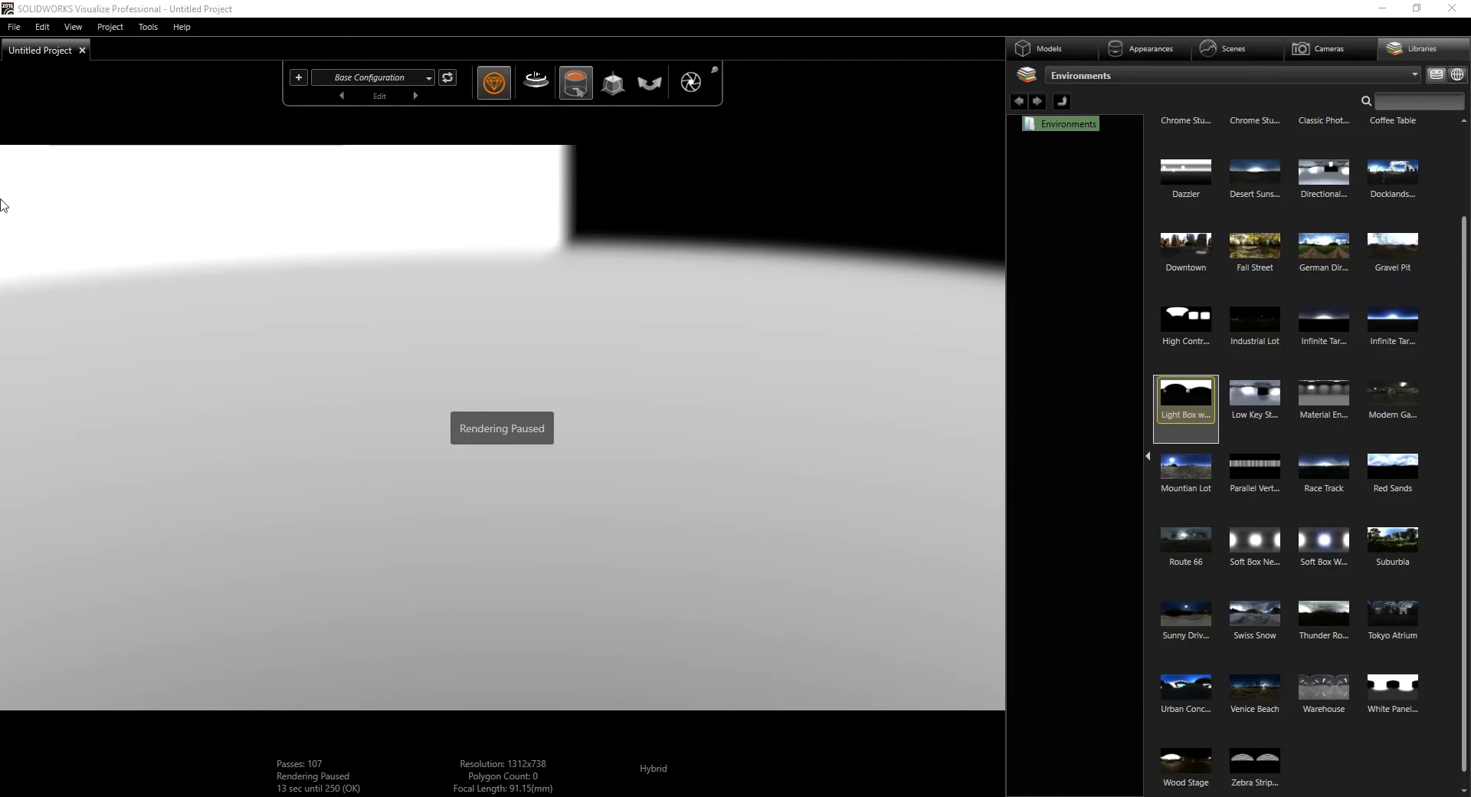
Import the Pen Holder assembly from the Pencil Holder folder using Import Models and Parts
click(17, 29)
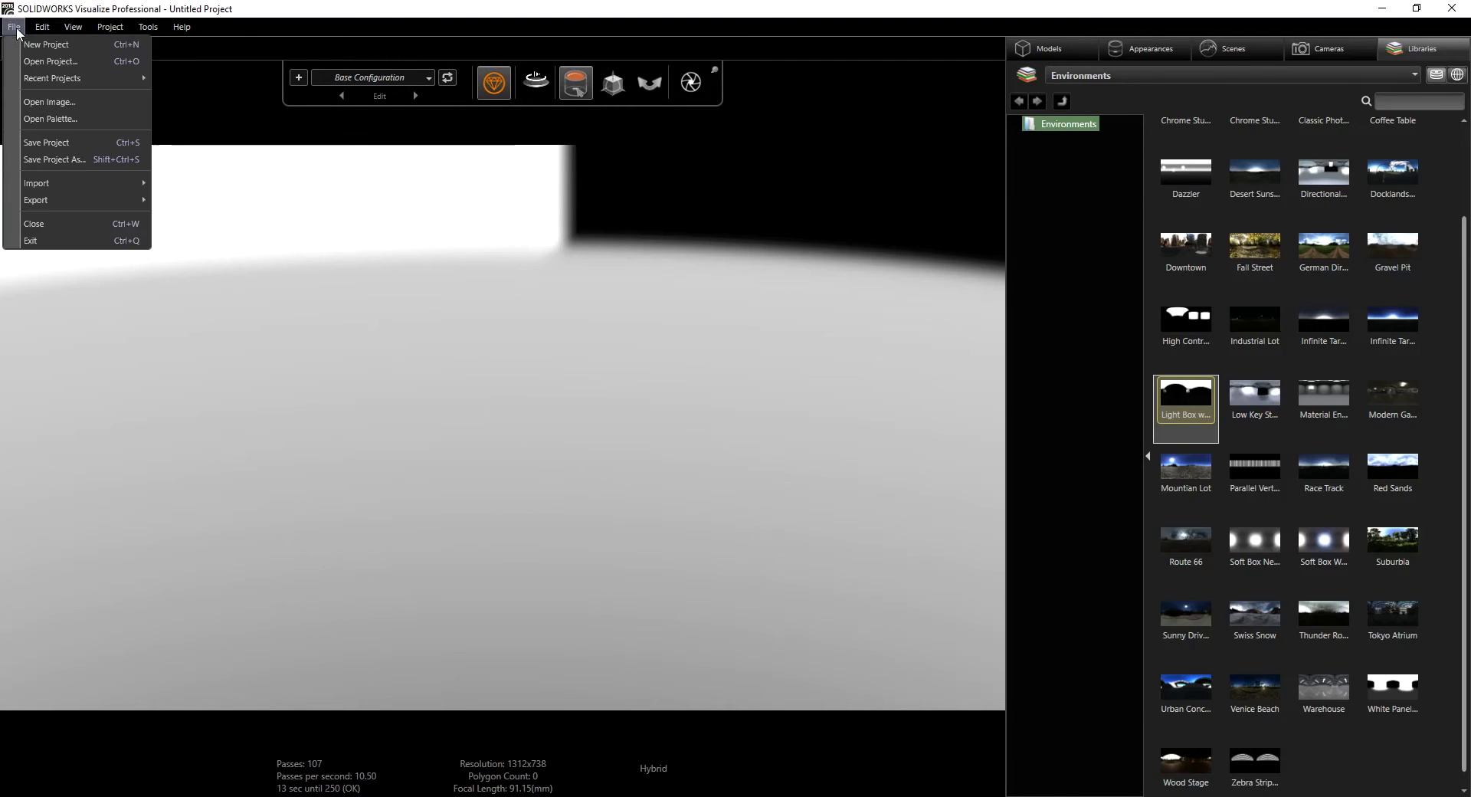
mouse_move(59, 182)
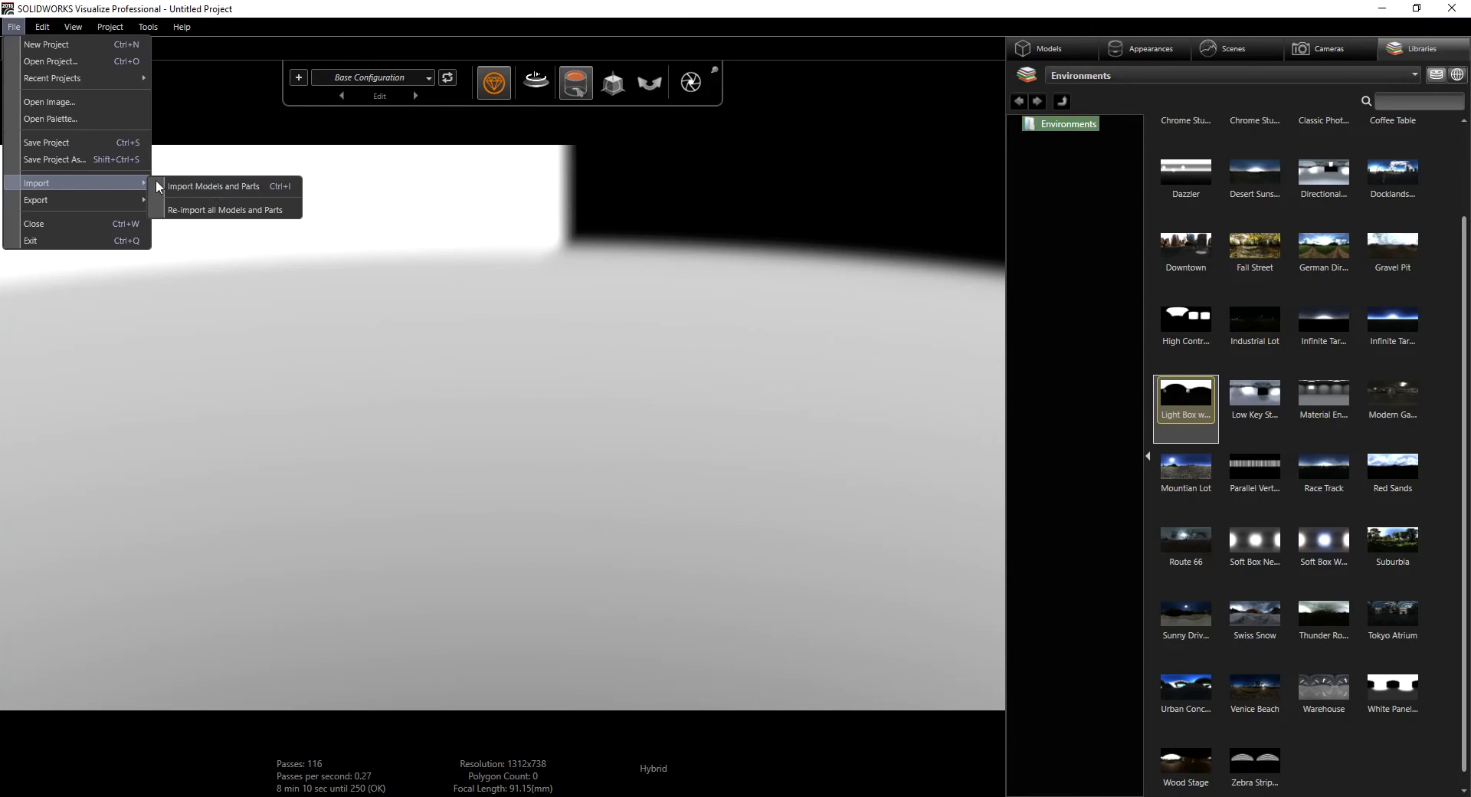
click(219, 186)
click(290, 157)
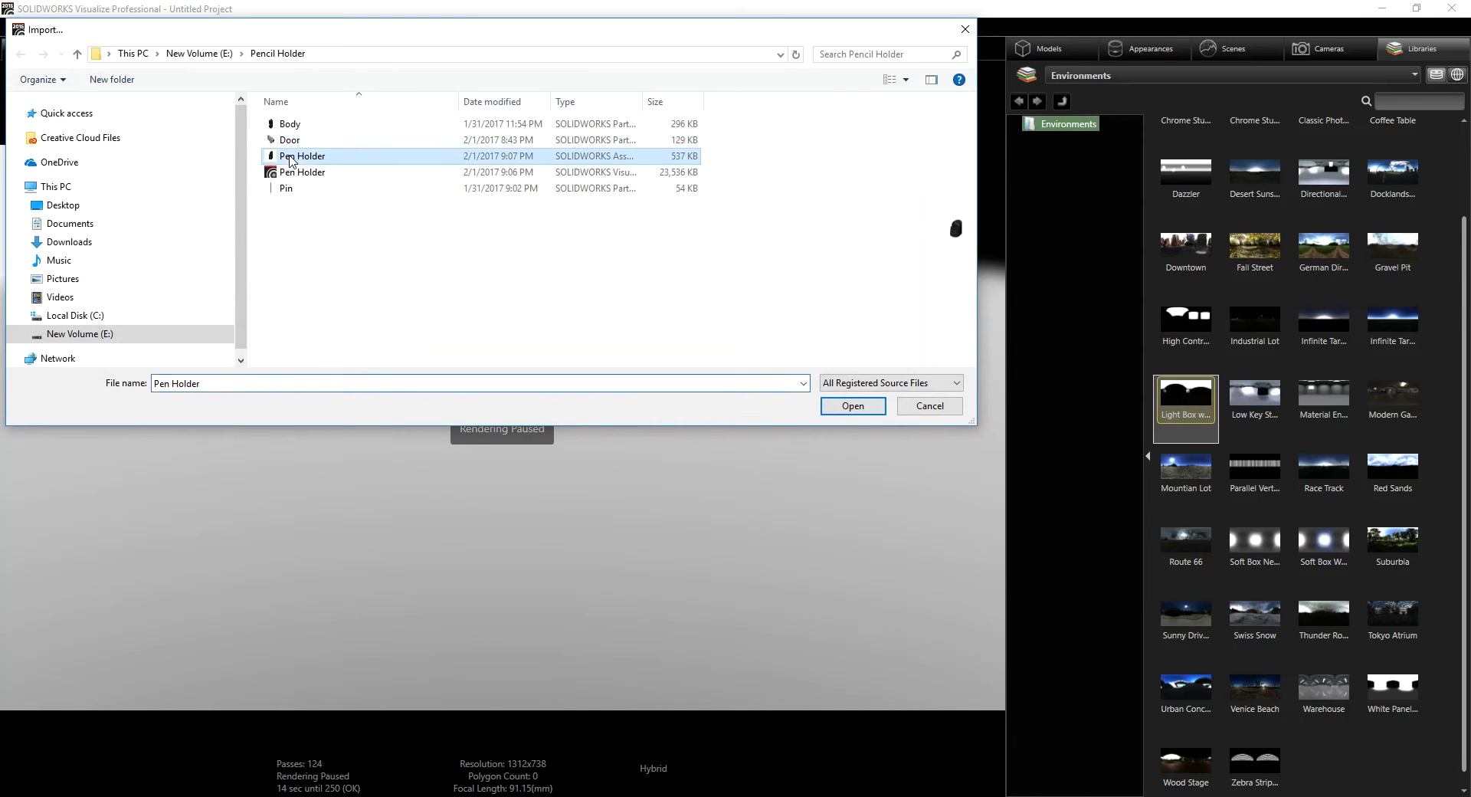
click(843, 406)
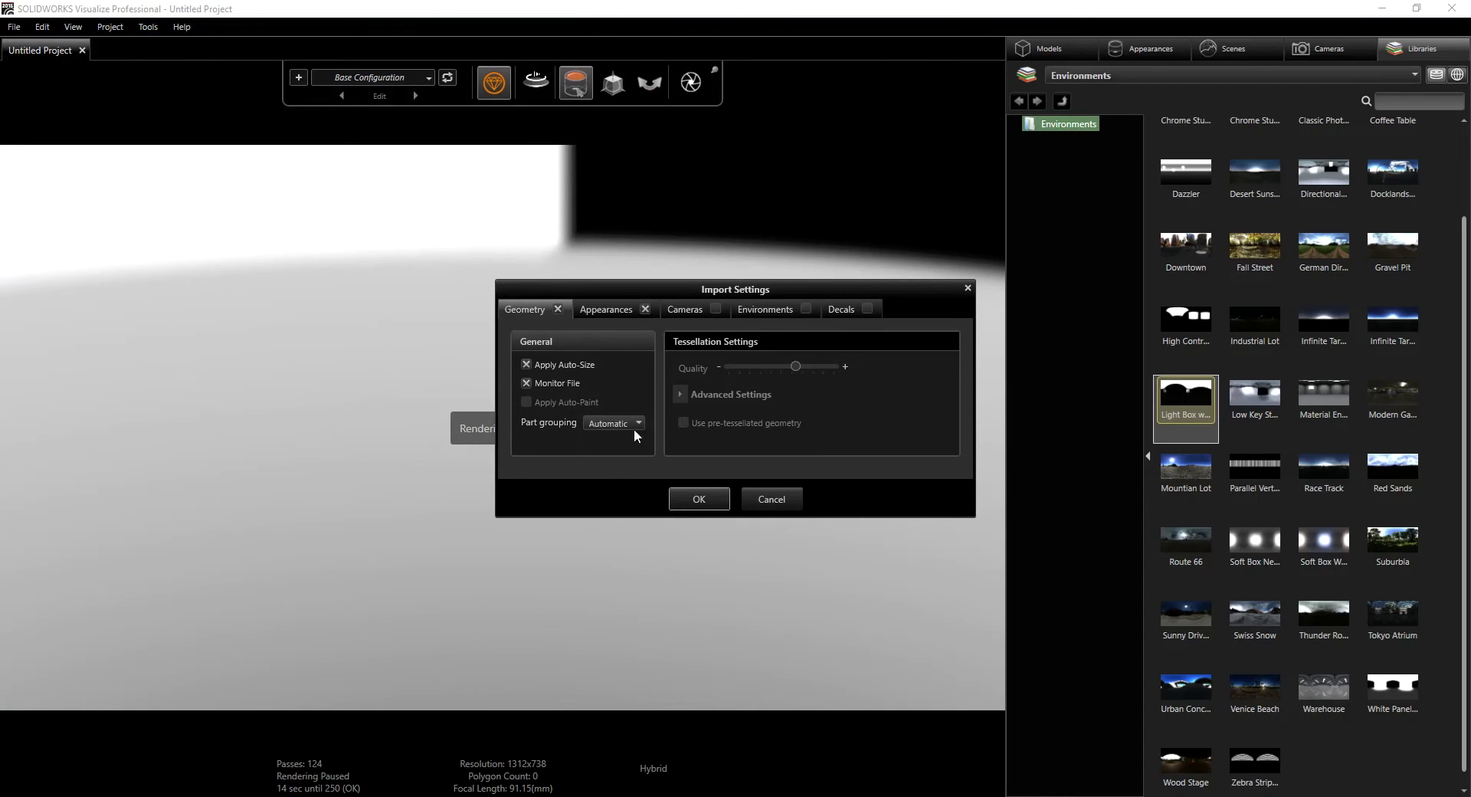
Accept the import settings, then orbit and zoom in on the holder's stacked drawers
click(698, 500)
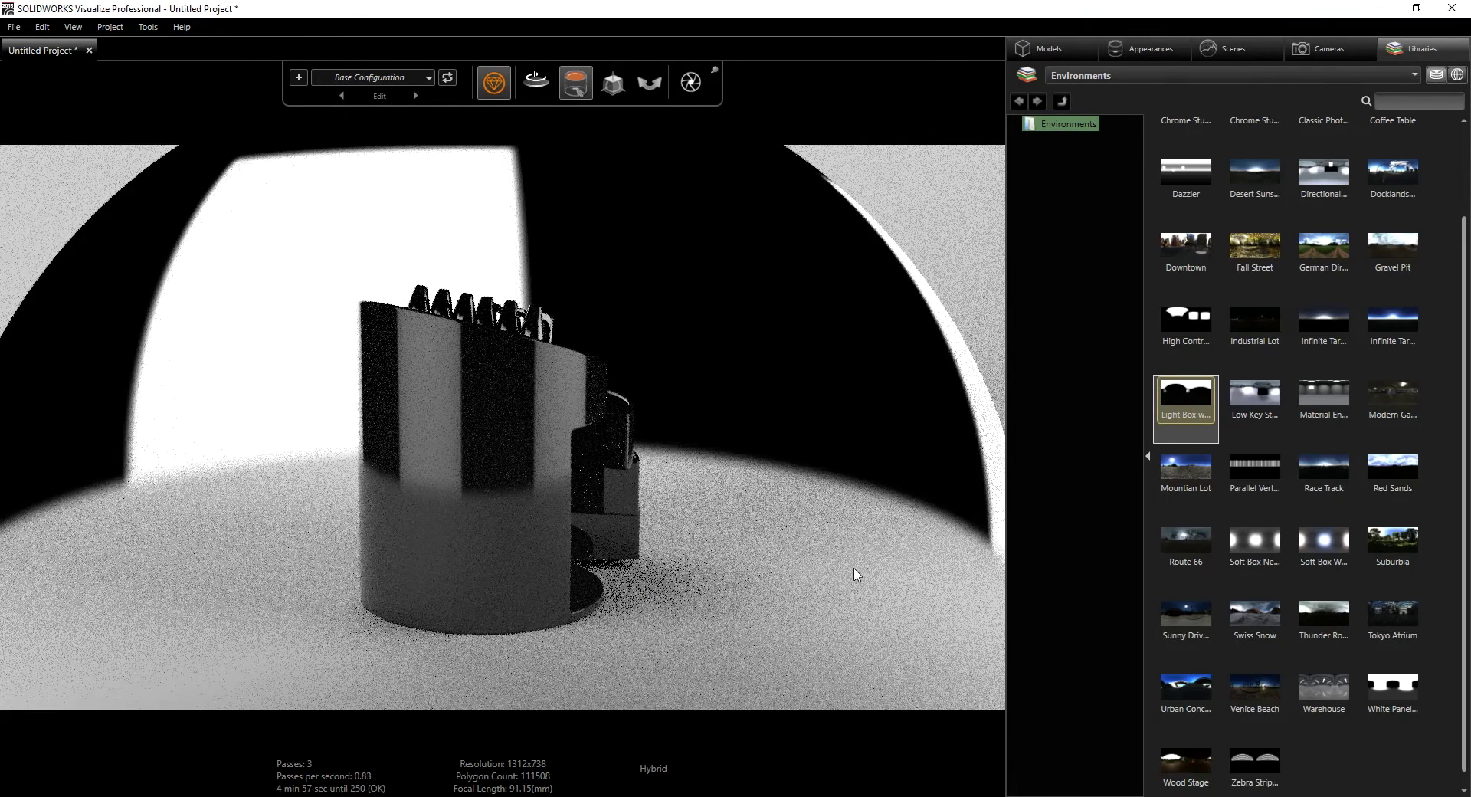
drag(717, 595, 577, 601)
drag(484, 596, 465, 596)
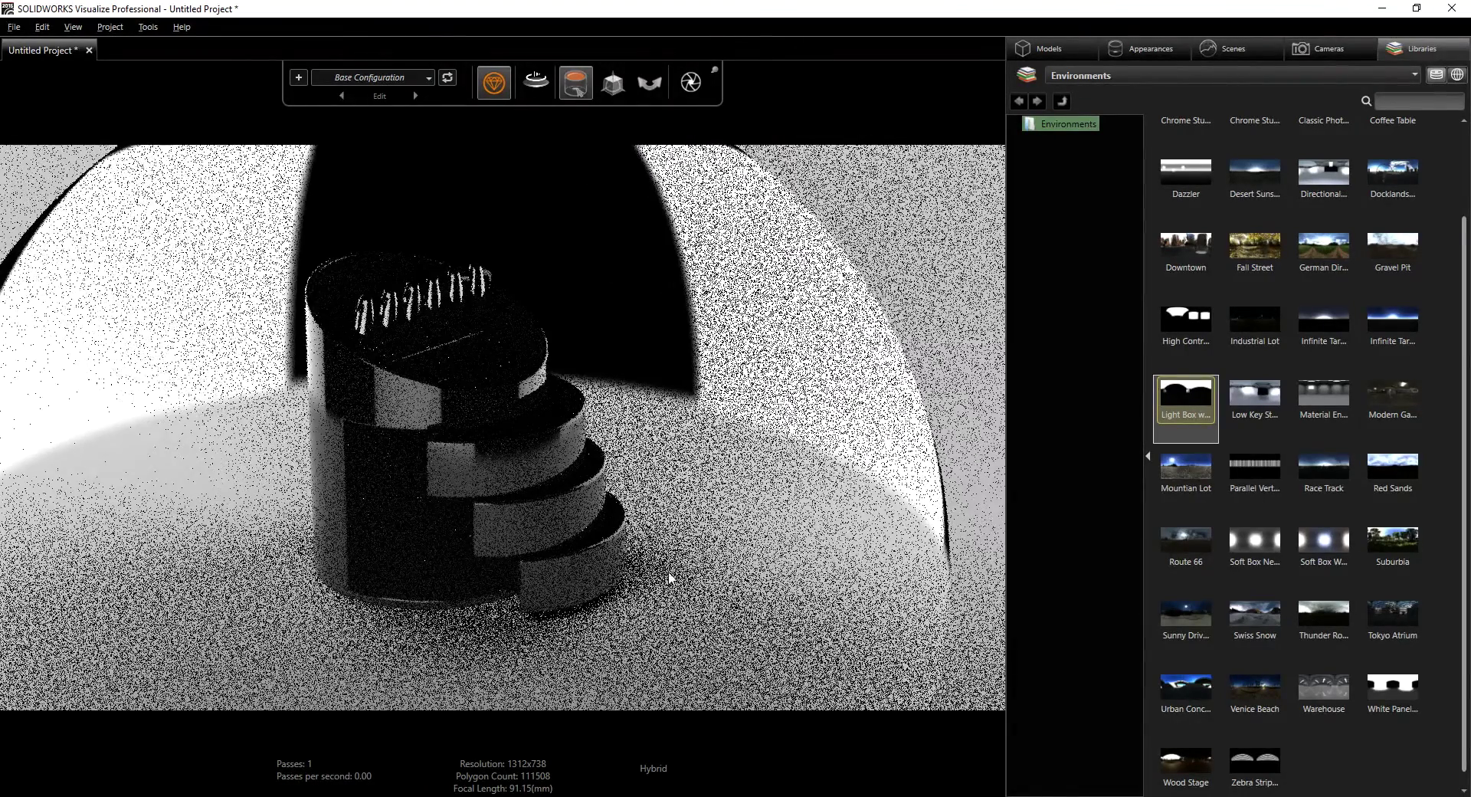
scroll(680, 571, up, 2)
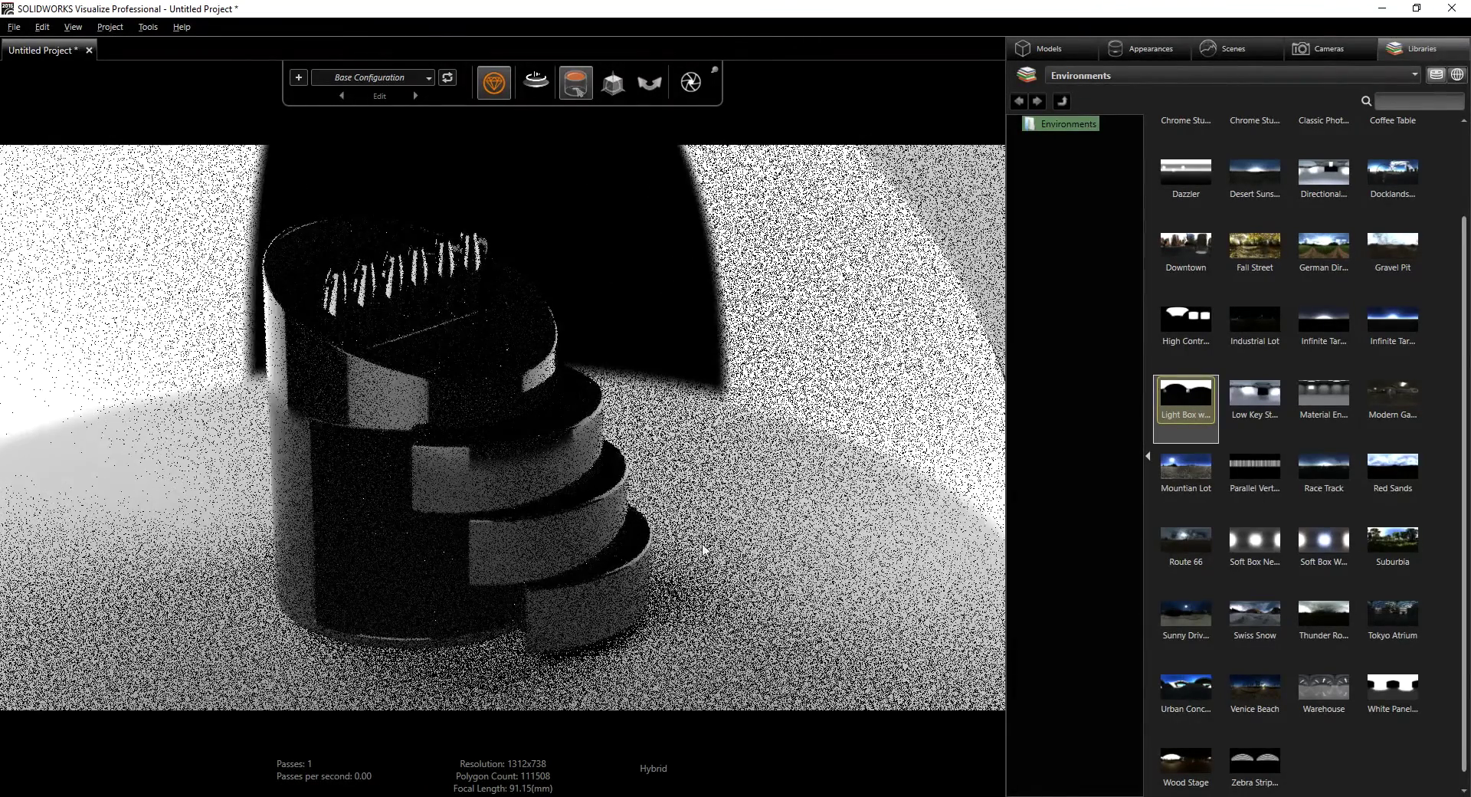
scroll(749, 525, up, 2)
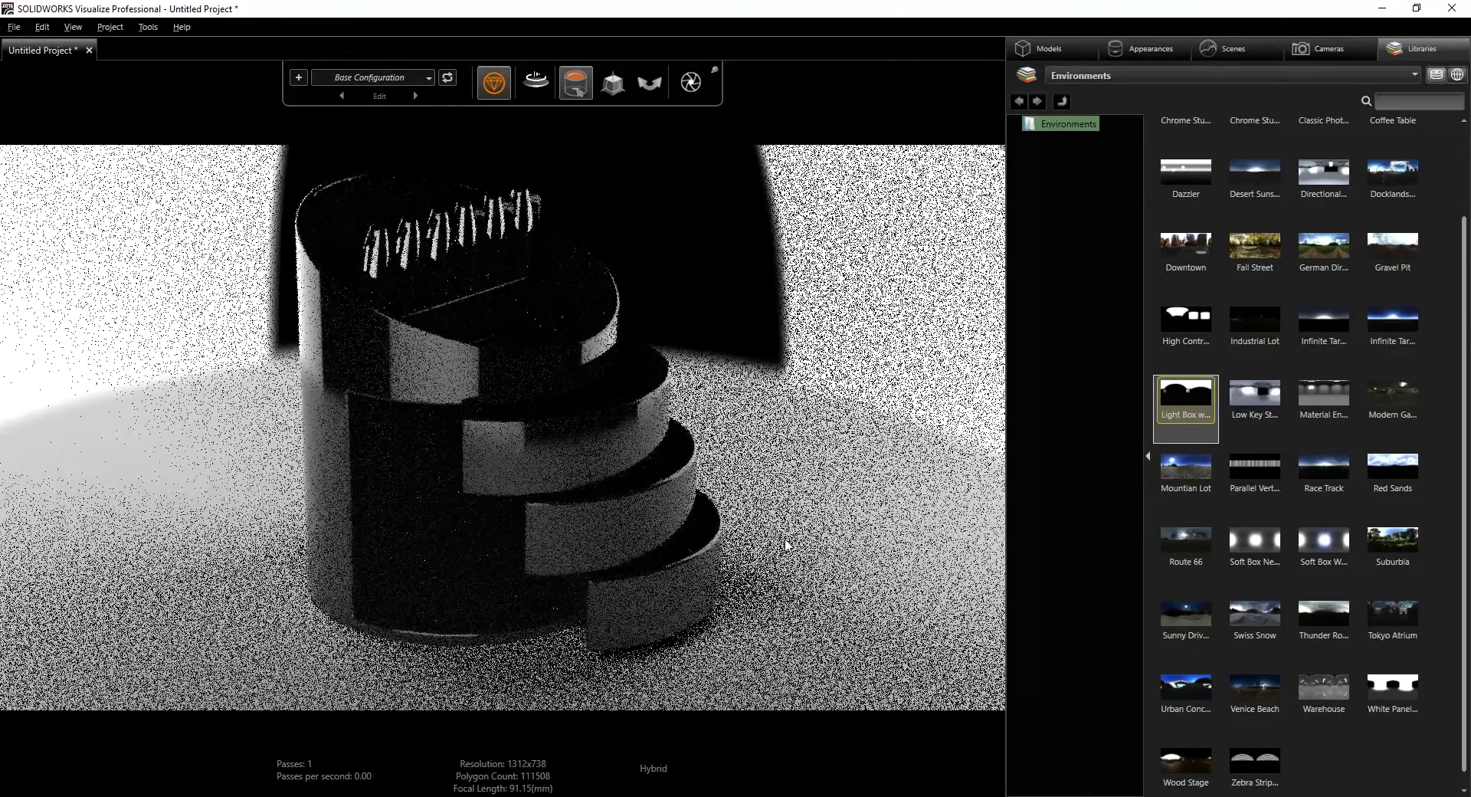
scroll(787, 545, up, 2)
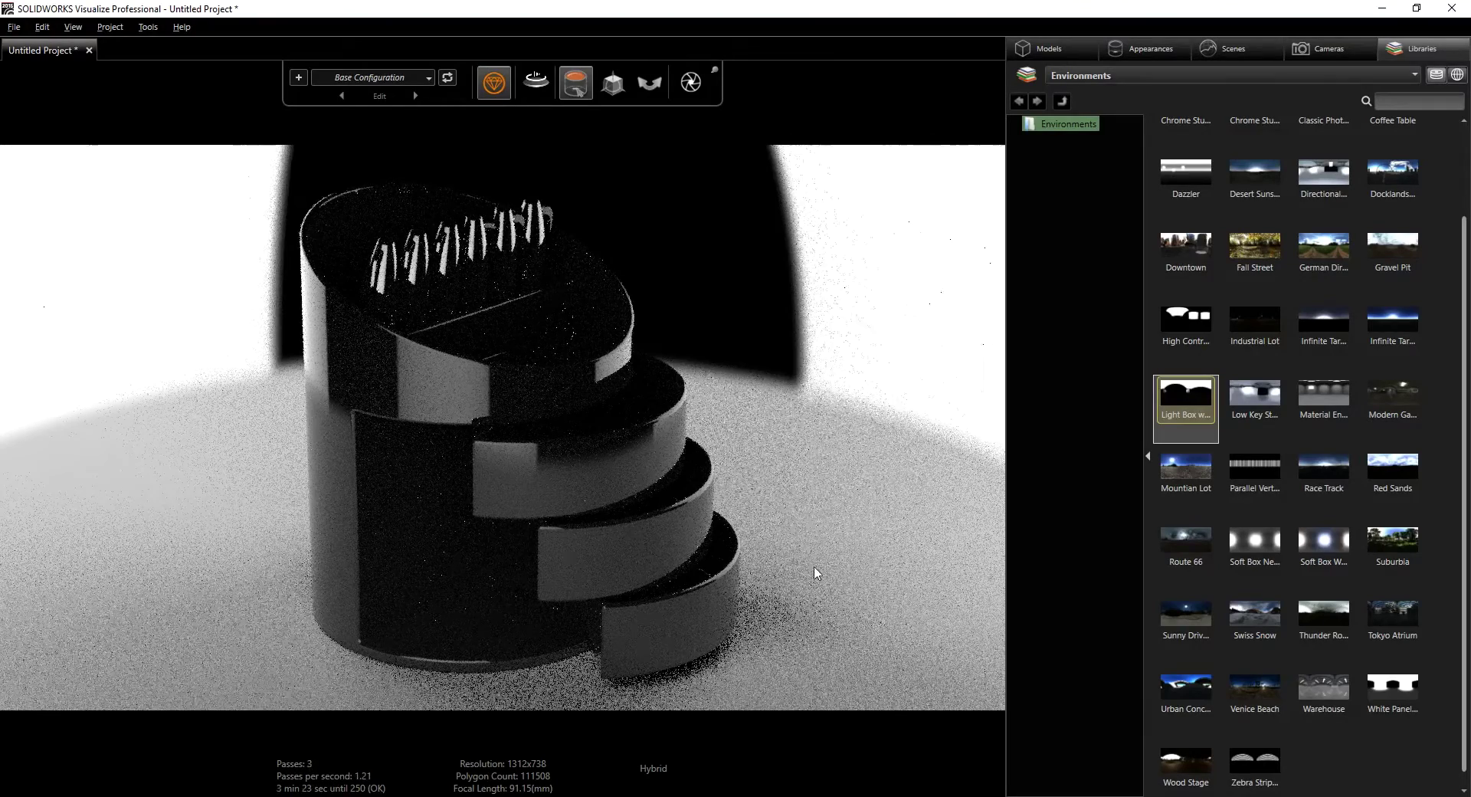
drag(852, 490, 833, 525)
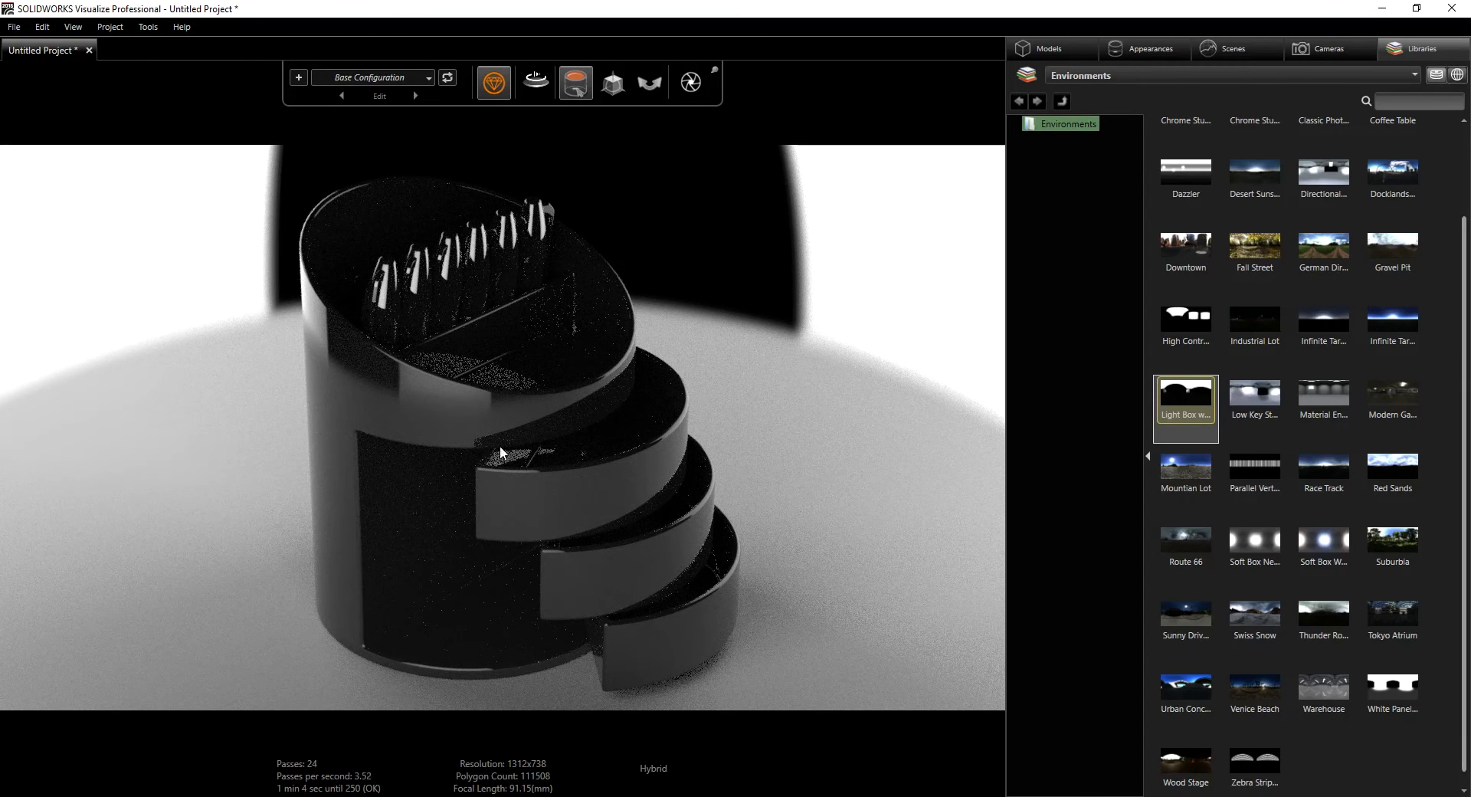
Select the Pen Holder model and snap it to the floor
click(1048, 49)
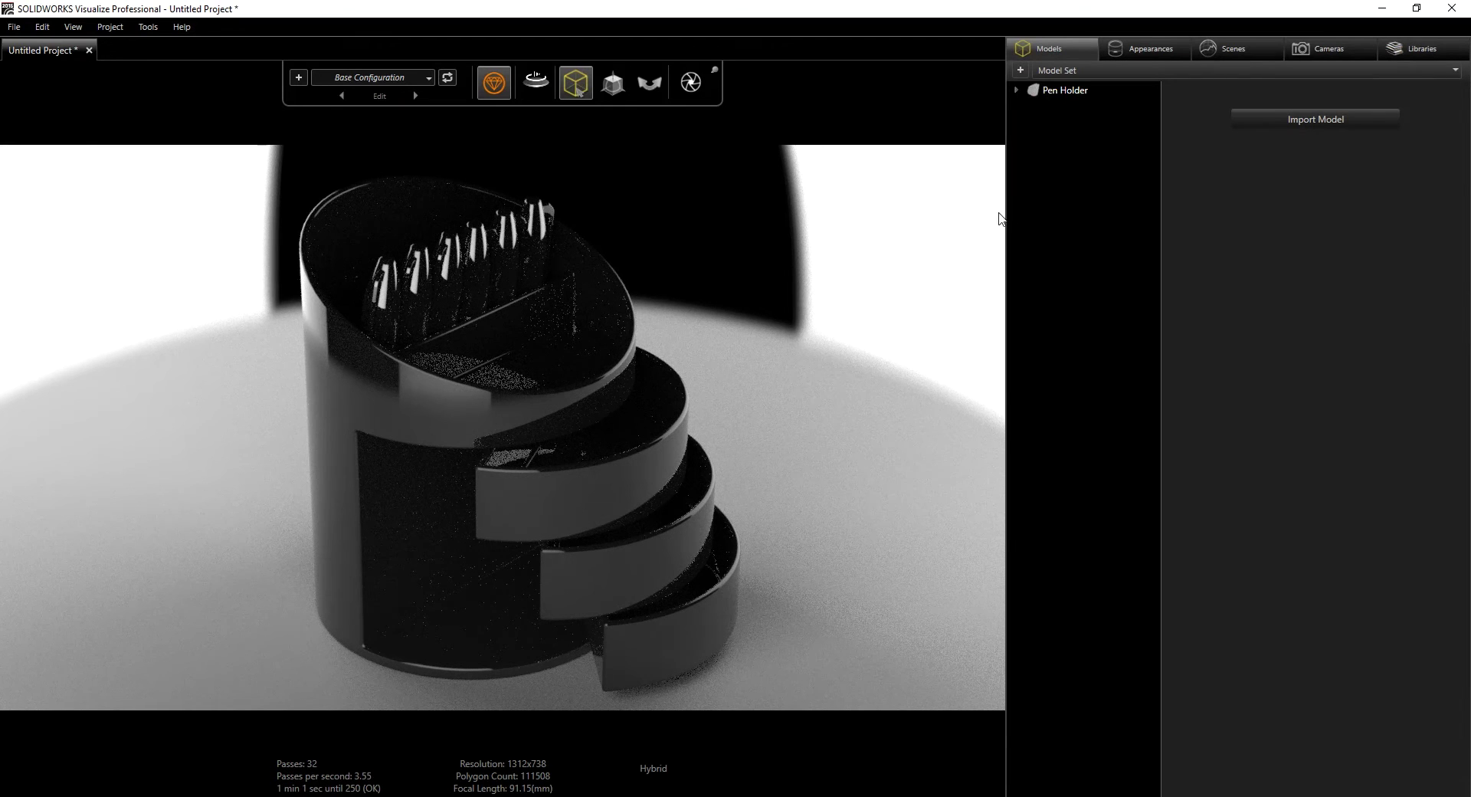
click(1071, 93)
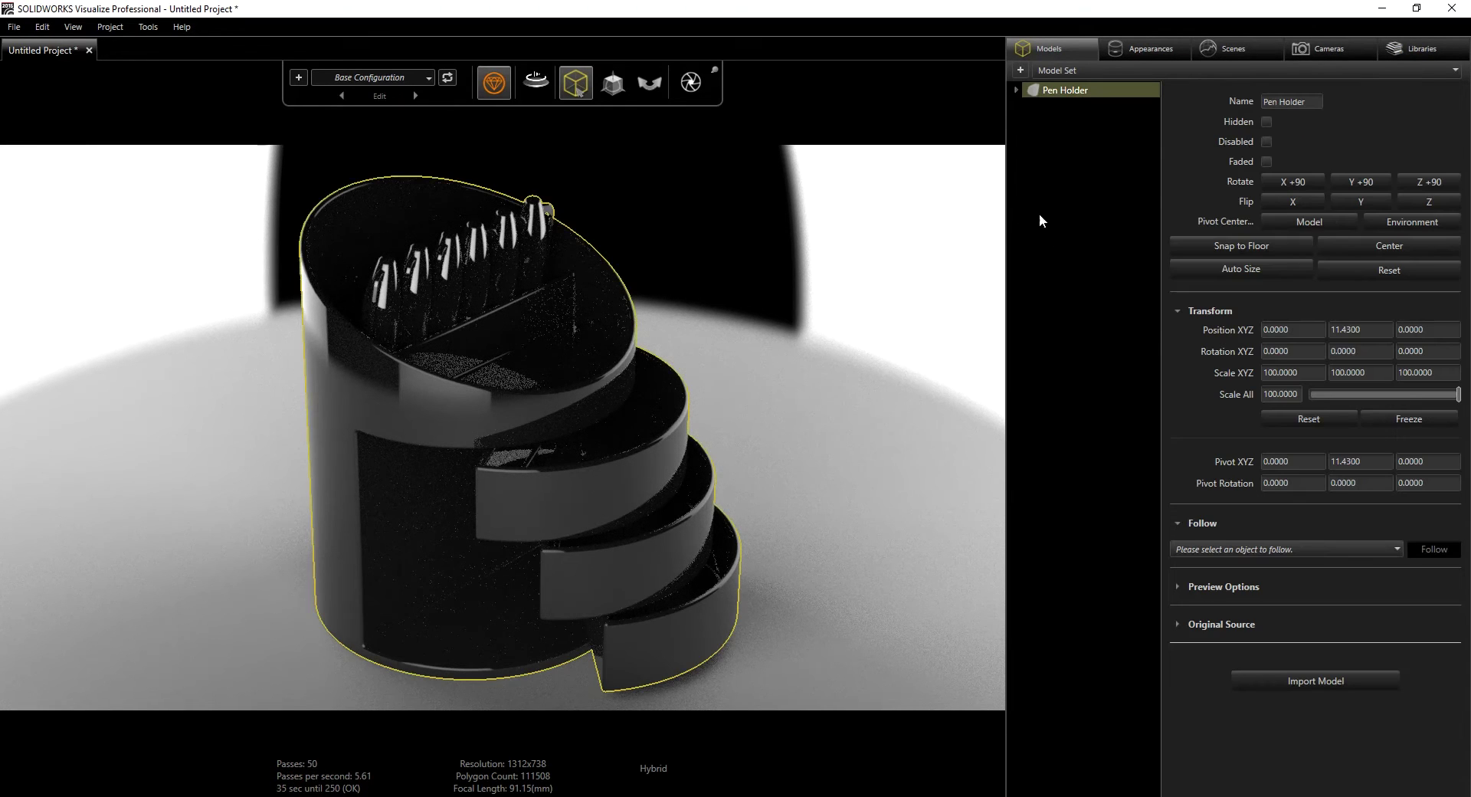
click(1234, 245)
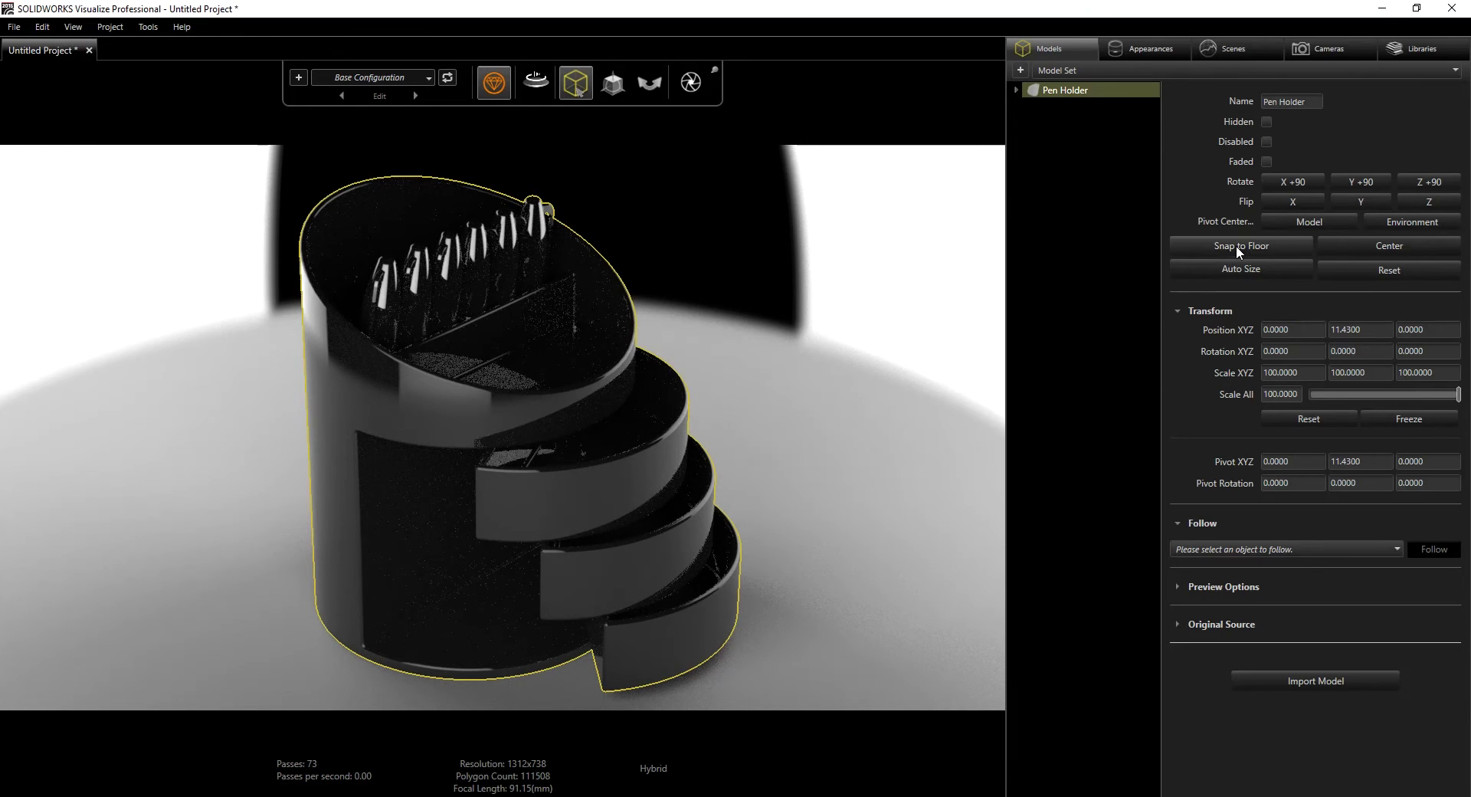
Enable Floor Shadows, Reflect Other Models and Reflected in Other Models preview options
click(1177, 587)
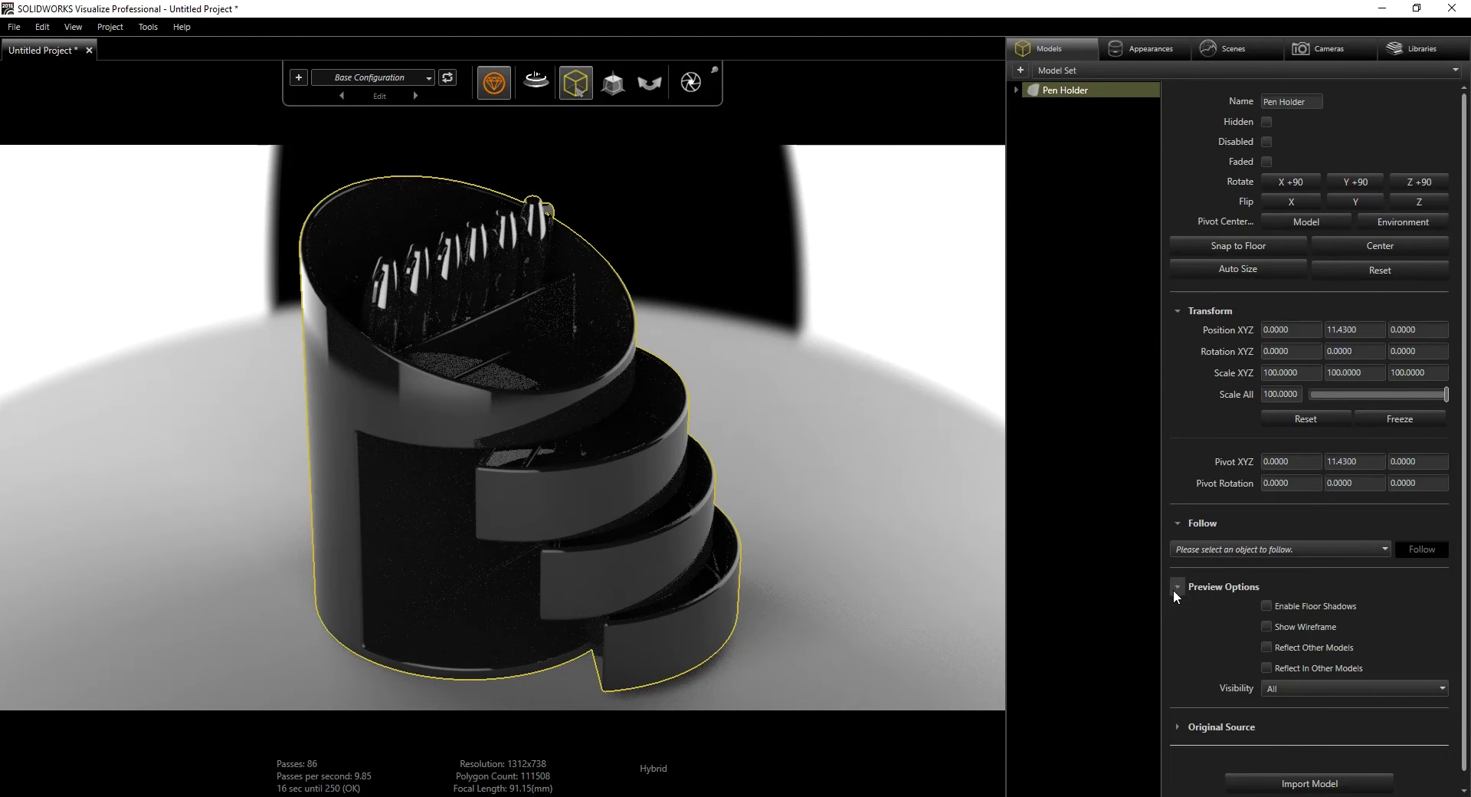
click(1266, 605)
click(1266, 648)
click(1265, 668)
click(1134, 45)
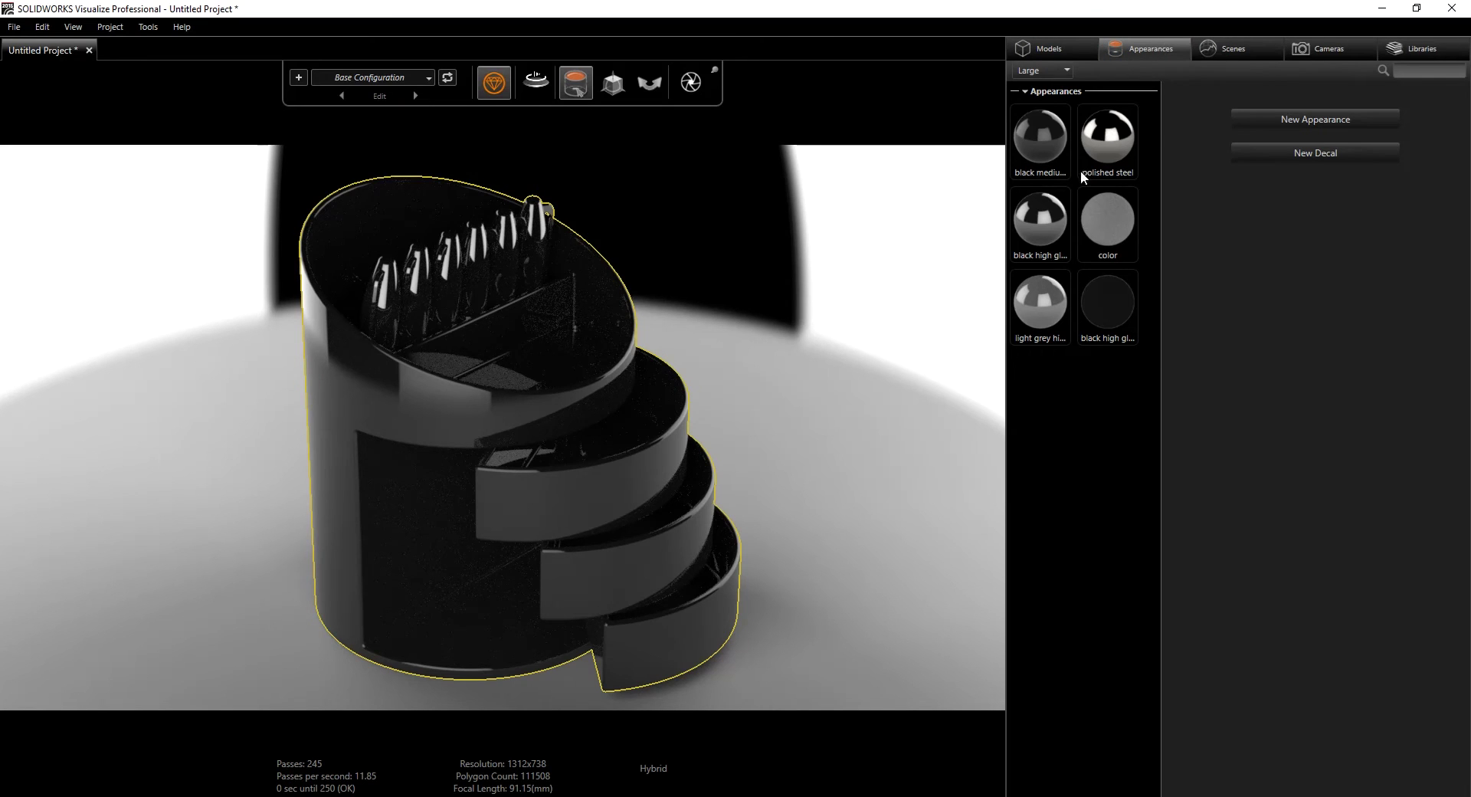
Drag the Light Box with Bounce Cards environment from the Environments library into the scene
click(1251, 48)
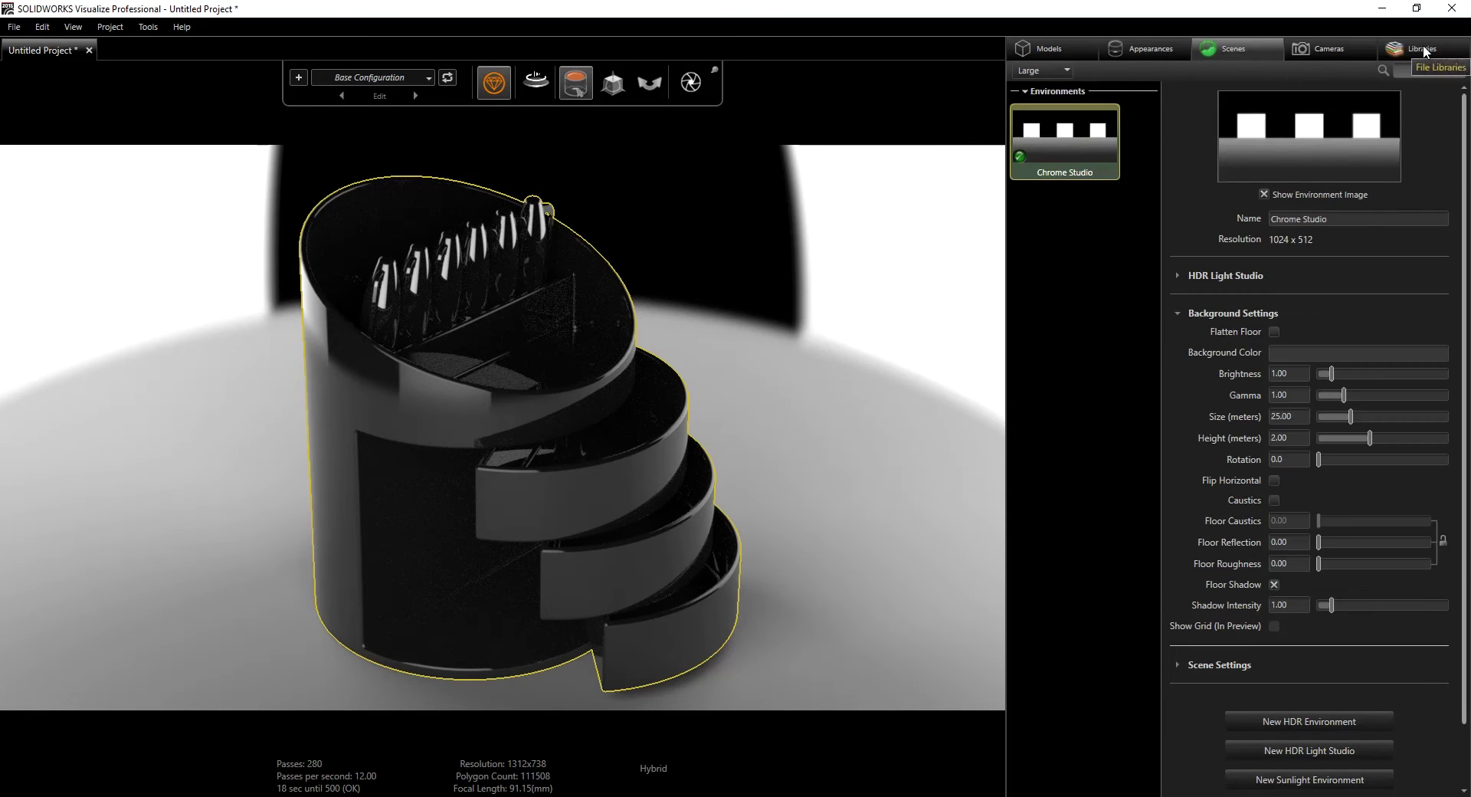
click(1421, 47)
click(1091, 76)
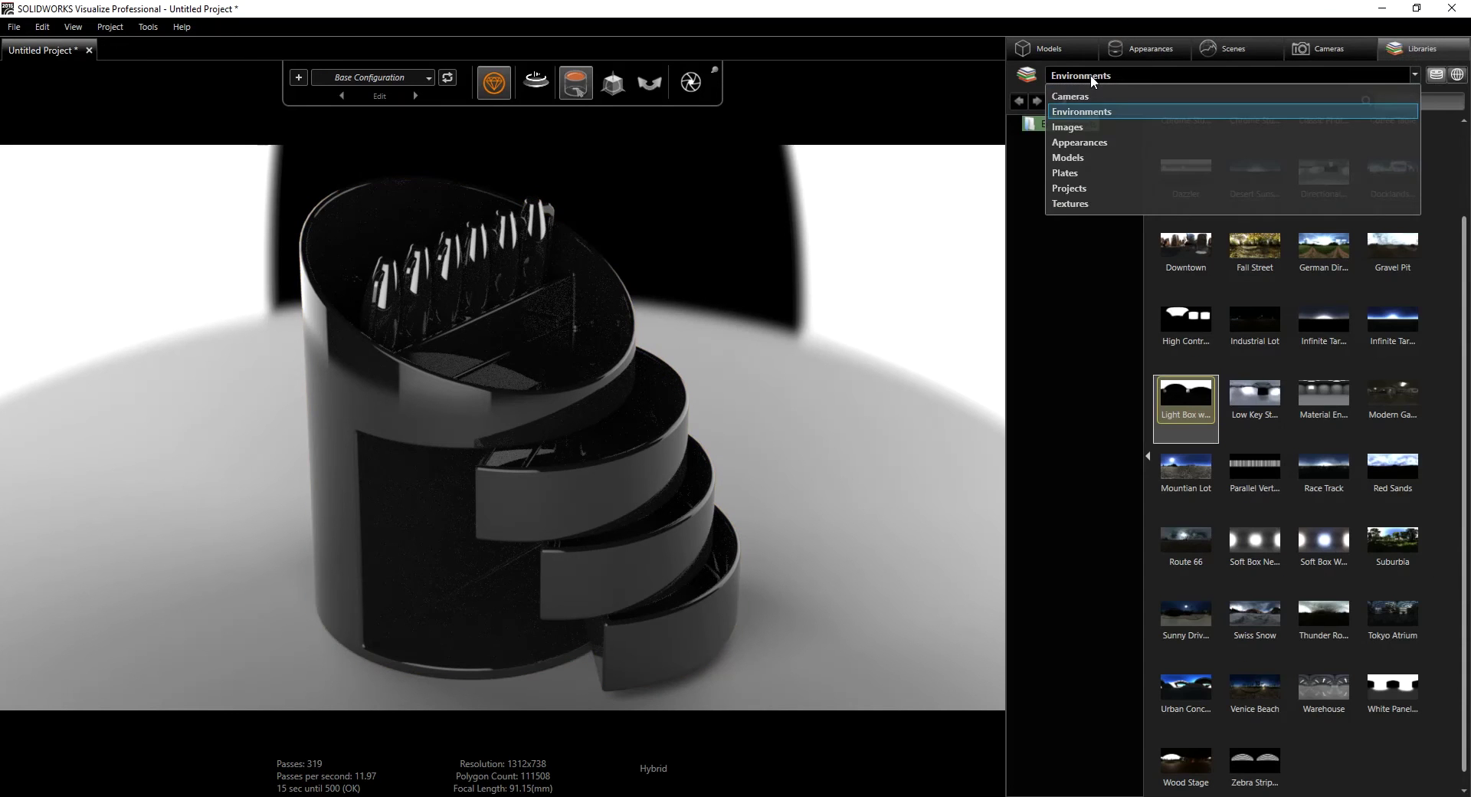
click(1079, 112)
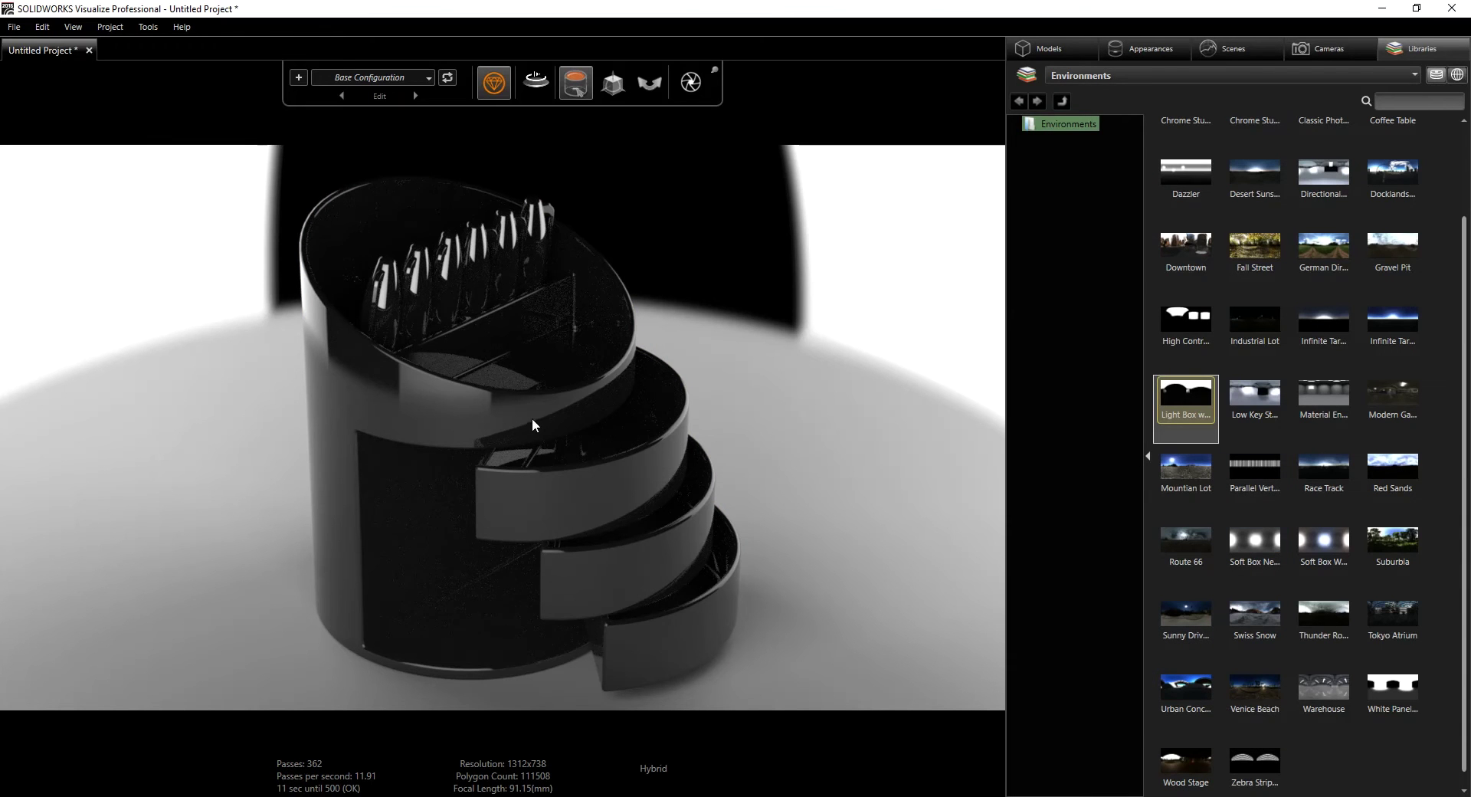
drag(1185, 407, 702, 286)
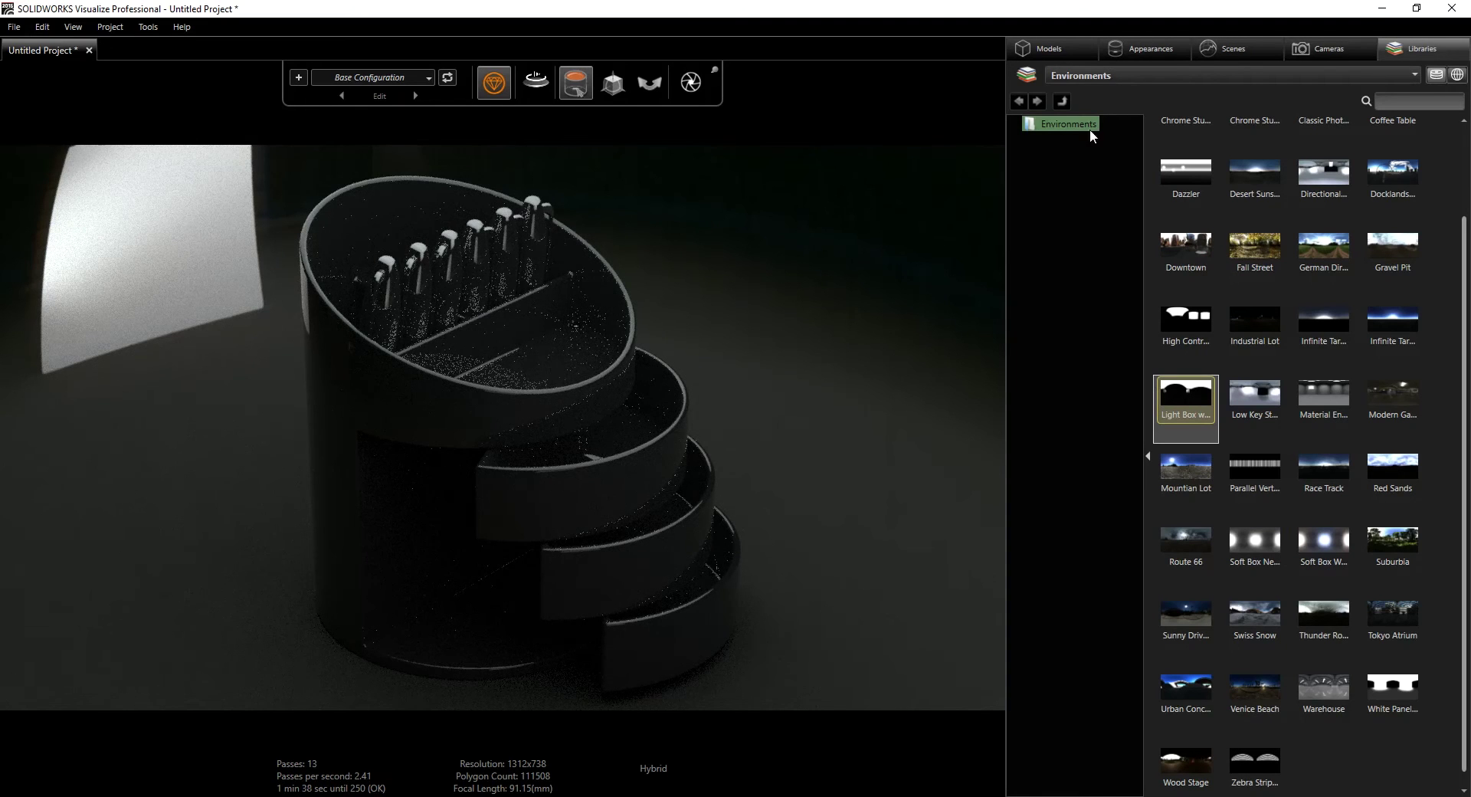
Delete the Chrome Studio environment, leaving Light Box with Bounce Cards selected
click(1151, 48)
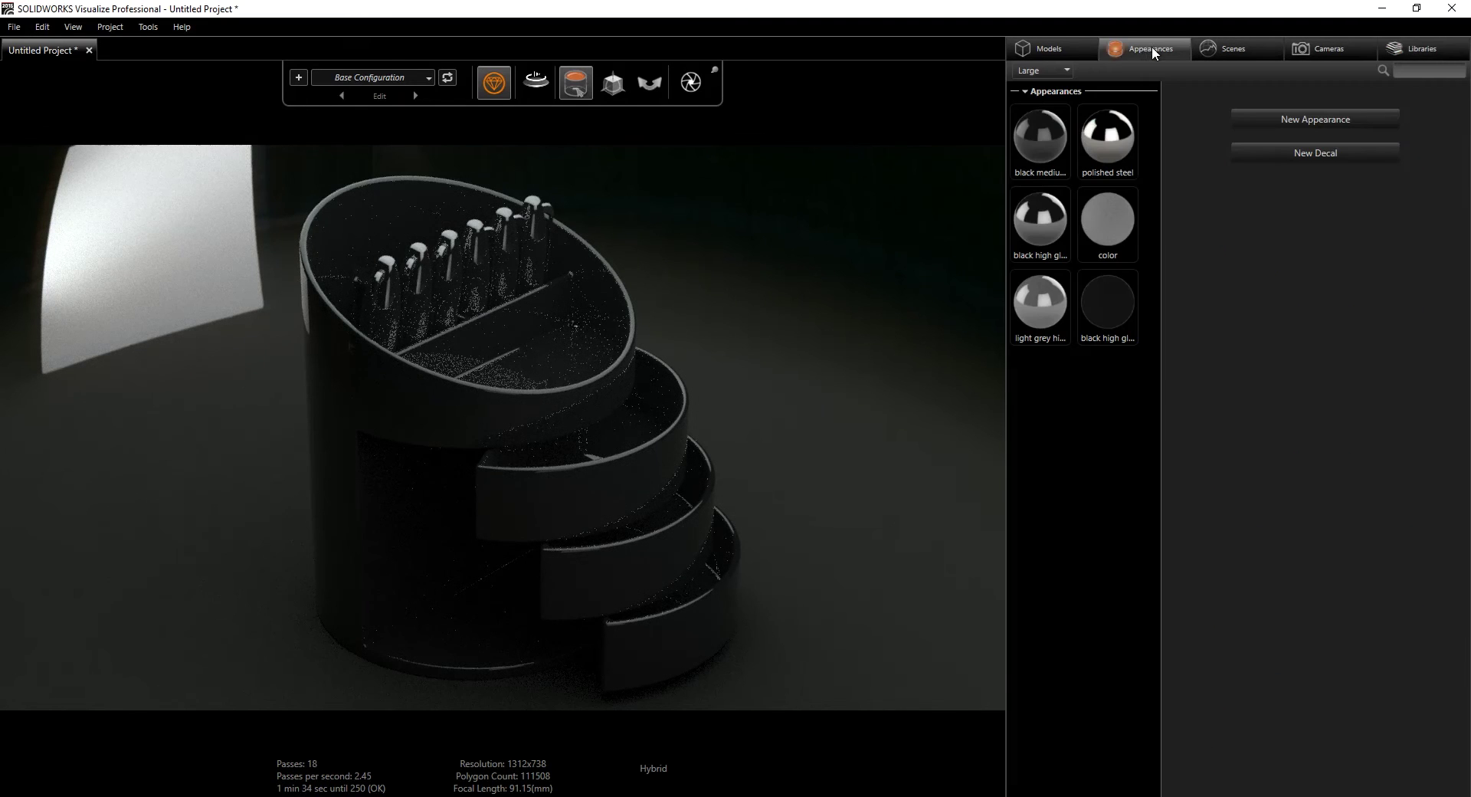
click(1248, 48)
click(1072, 145)
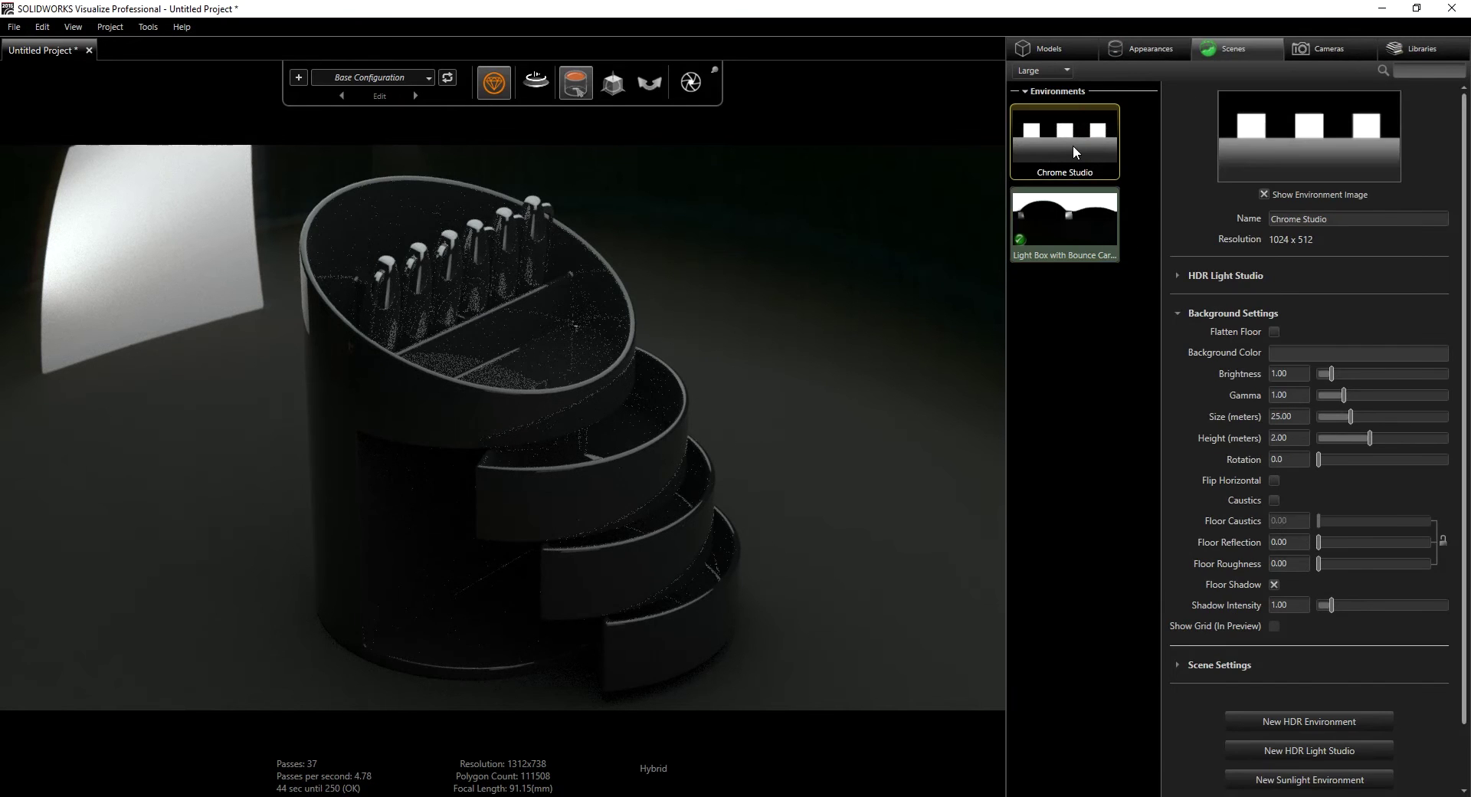
key(Delete)
click(1072, 146)
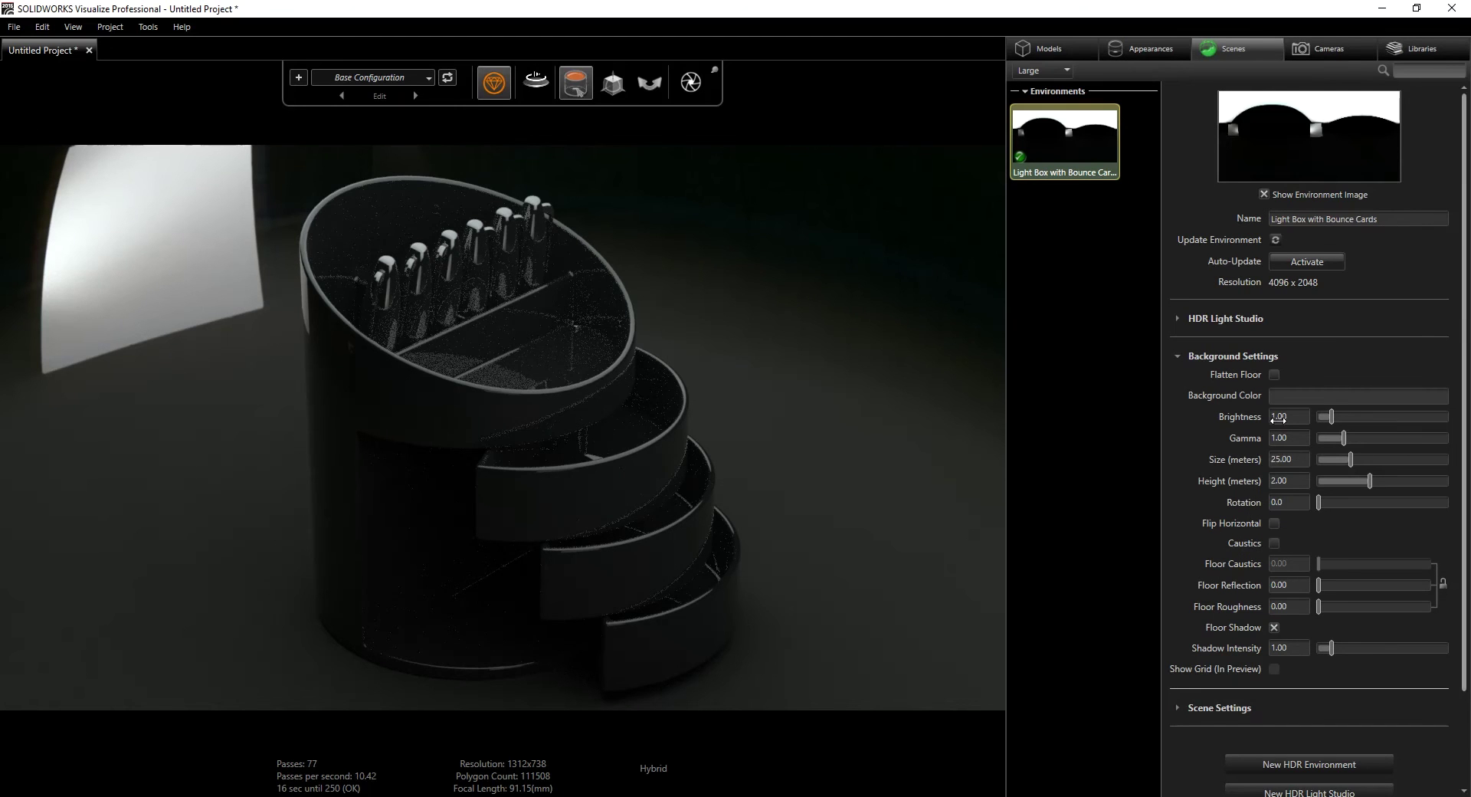
Hide the environment image and set the background colour Value to 82 for light grey
click(1263, 193)
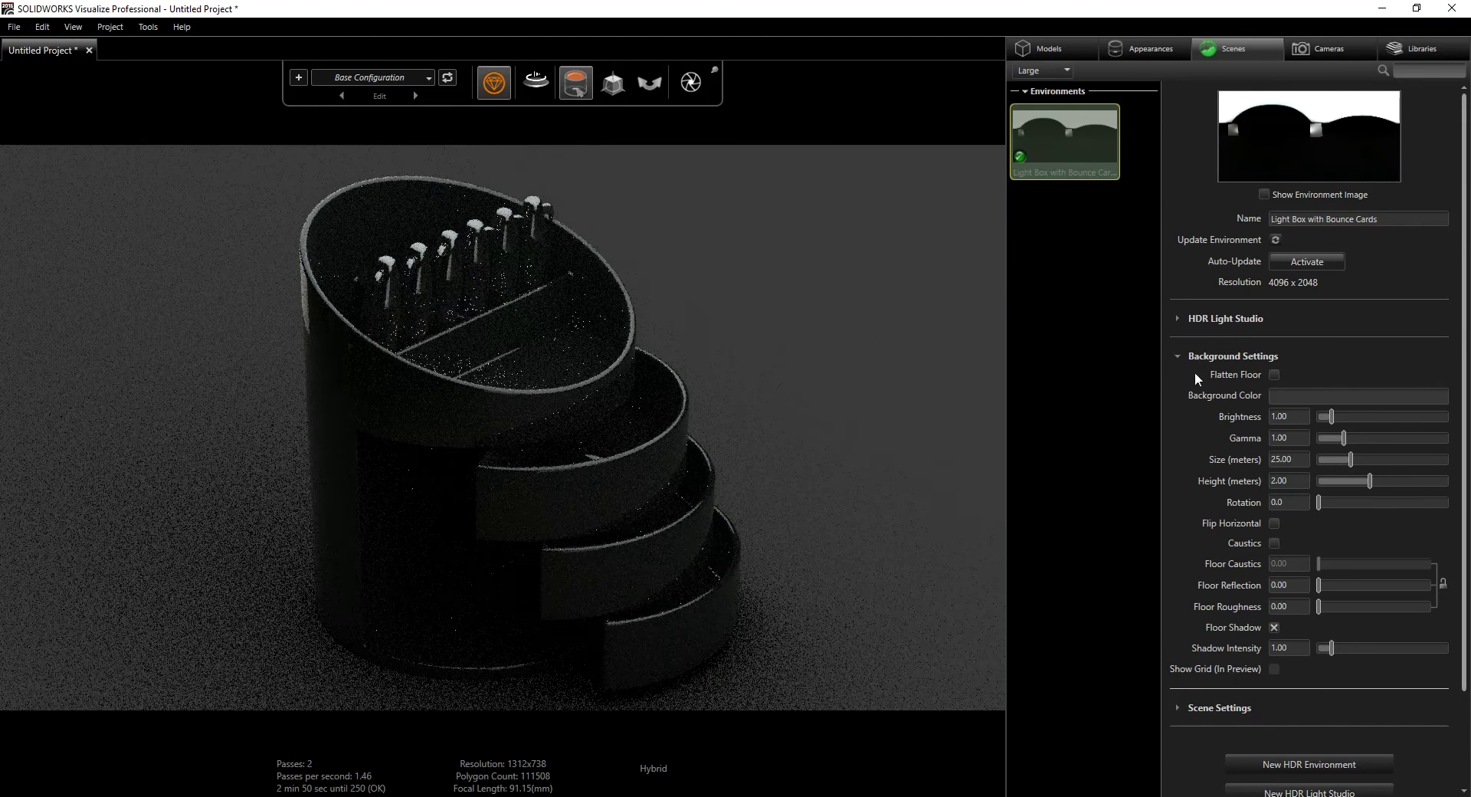
click(1302, 398)
double_click(1123, 533)
text(82)
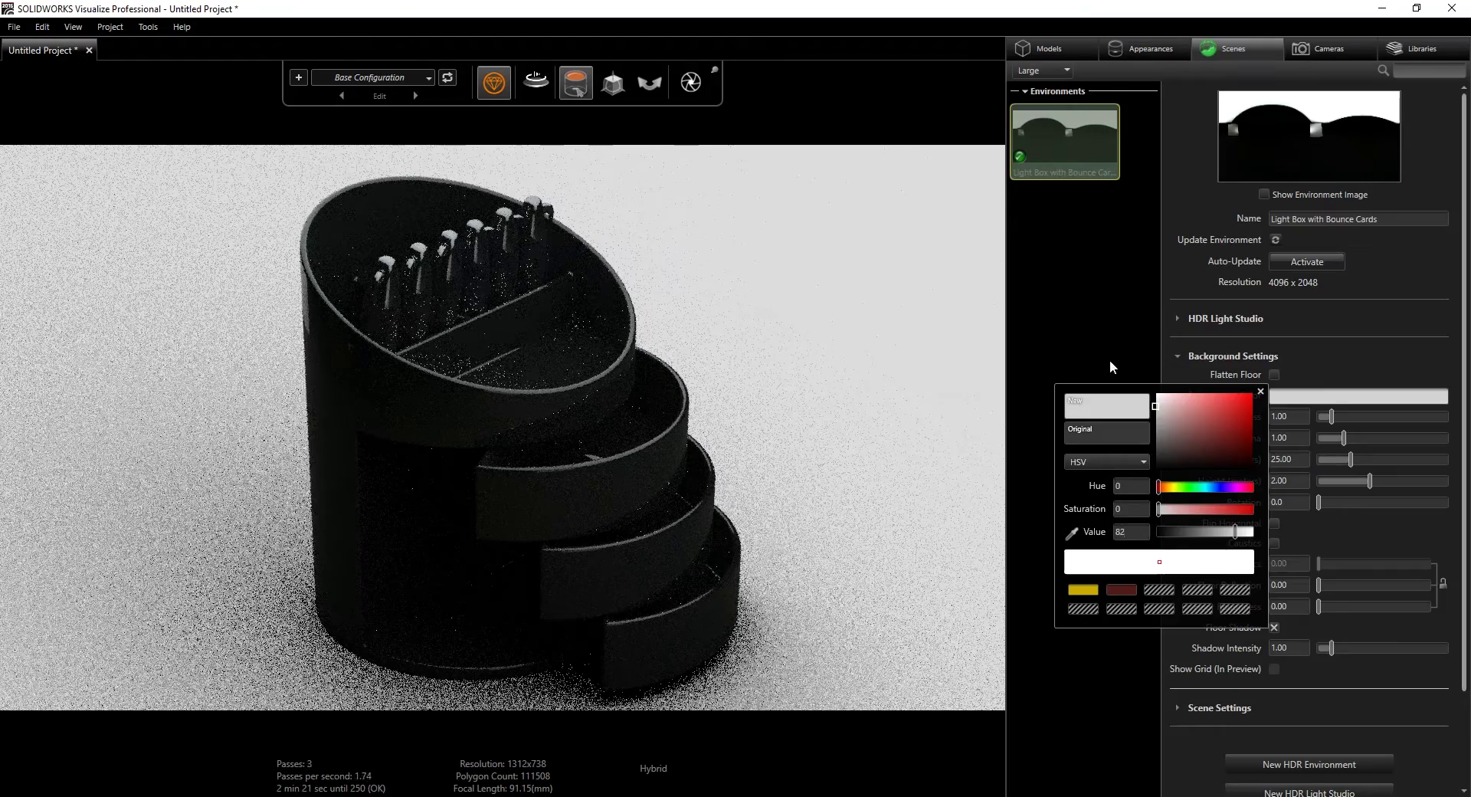
click(1109, 360)
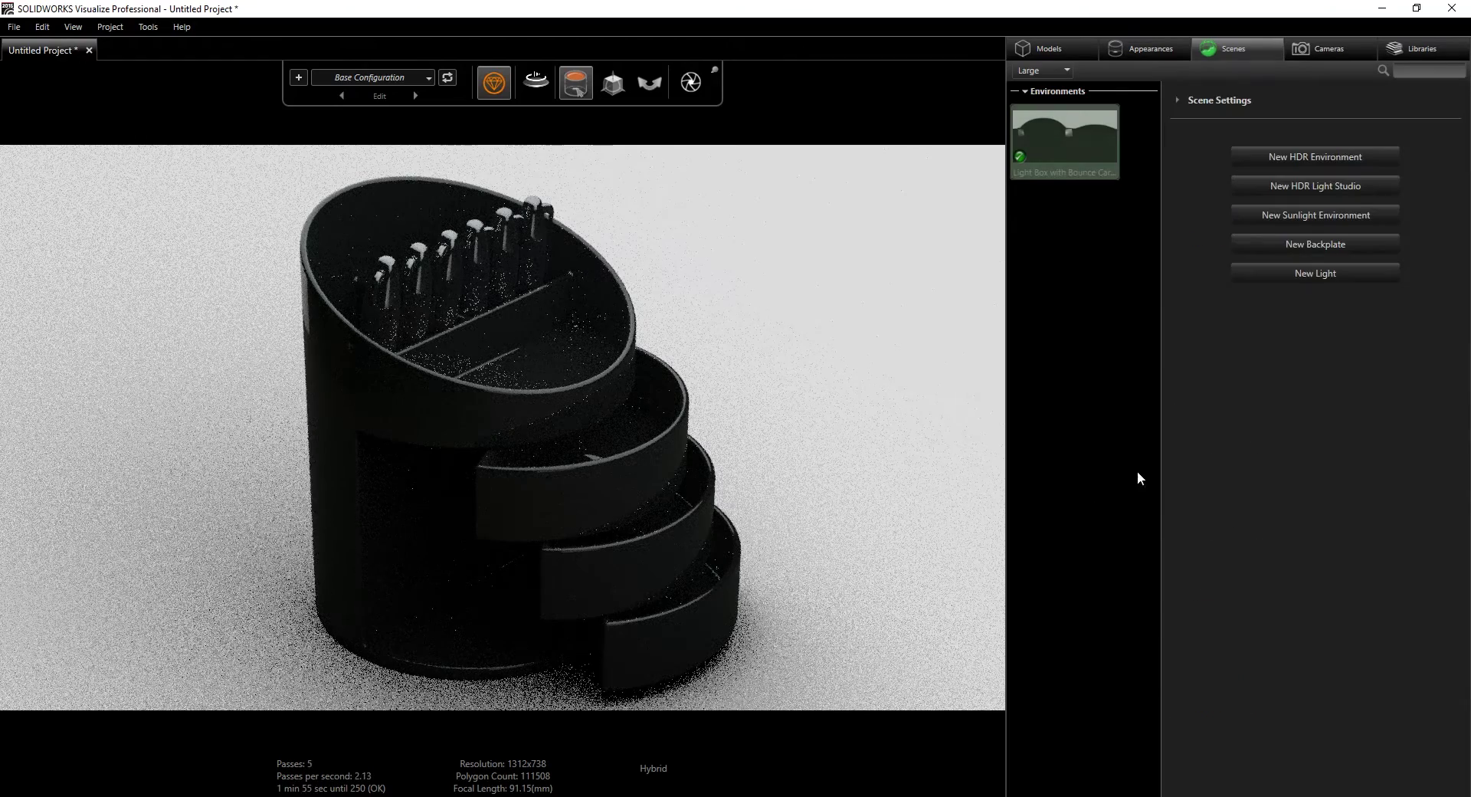
Set the Light Box environment's brightness to 1.20
click(1072, 134)
double_click(1288, 417)
text(1)
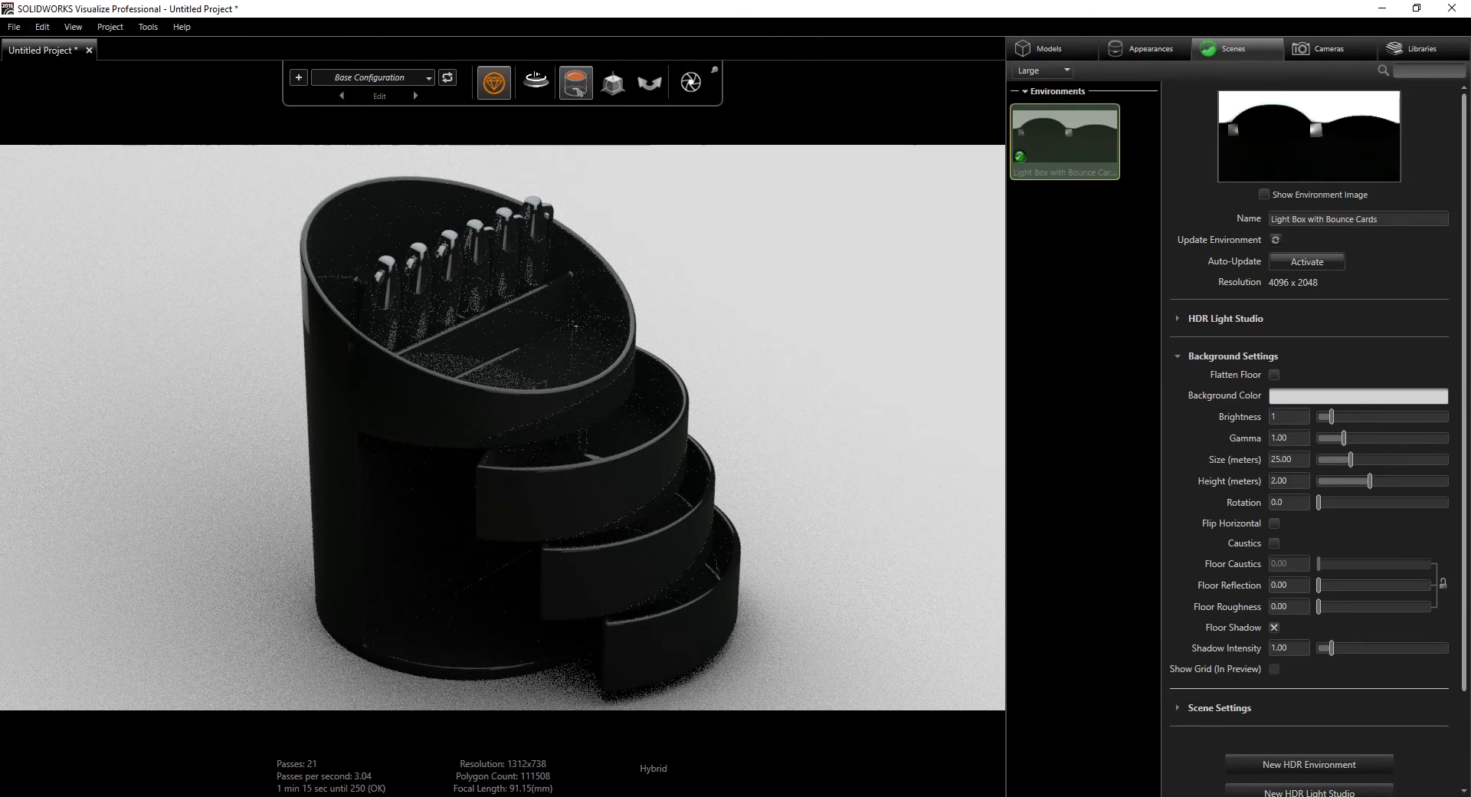
text(.2)
key(Return)
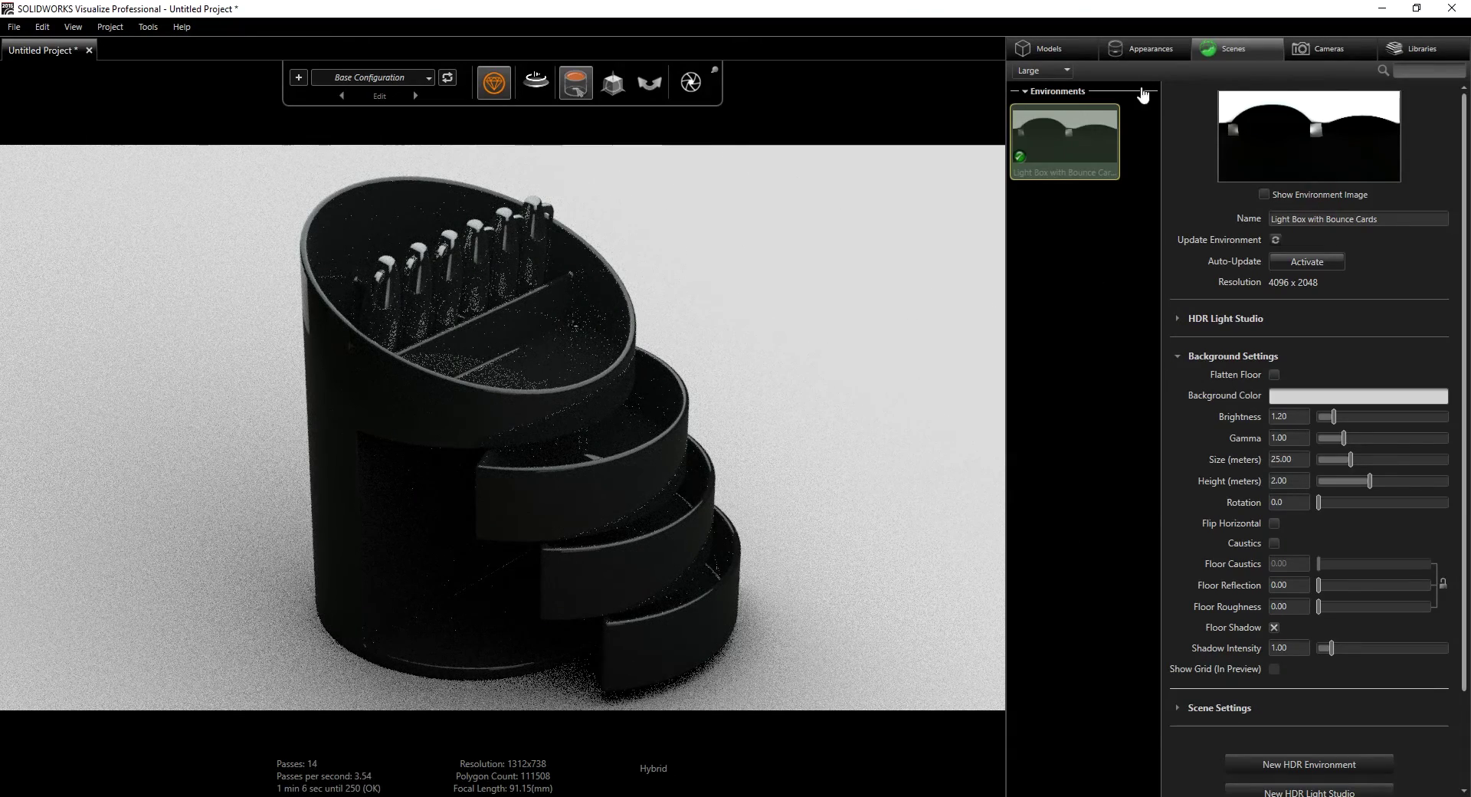
click(1152, 46)
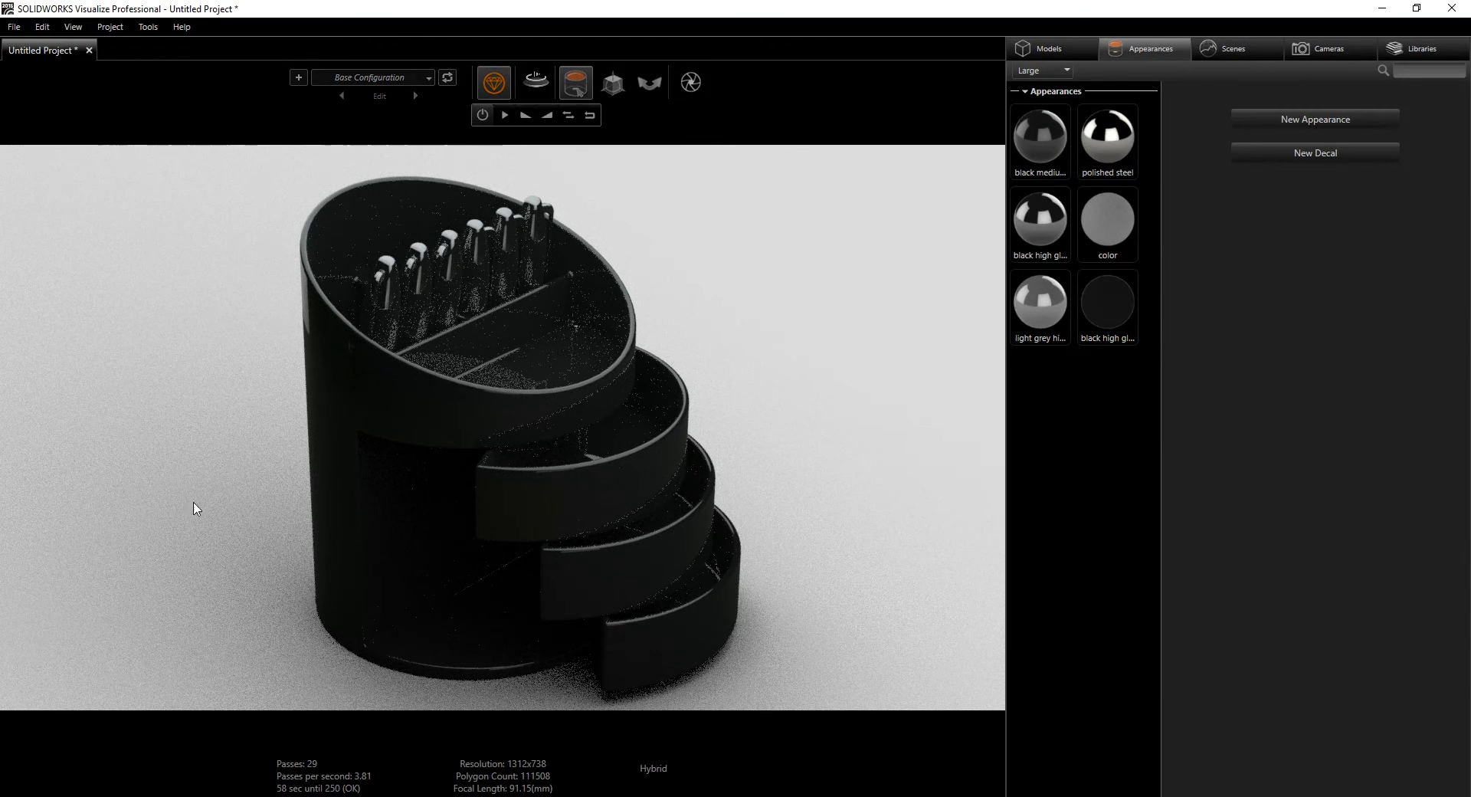
Delete the color, light grey high gloss plastic and extra black high gloss appearances
click(1118, 213)
click(1127, 335)
click(1034, 325)
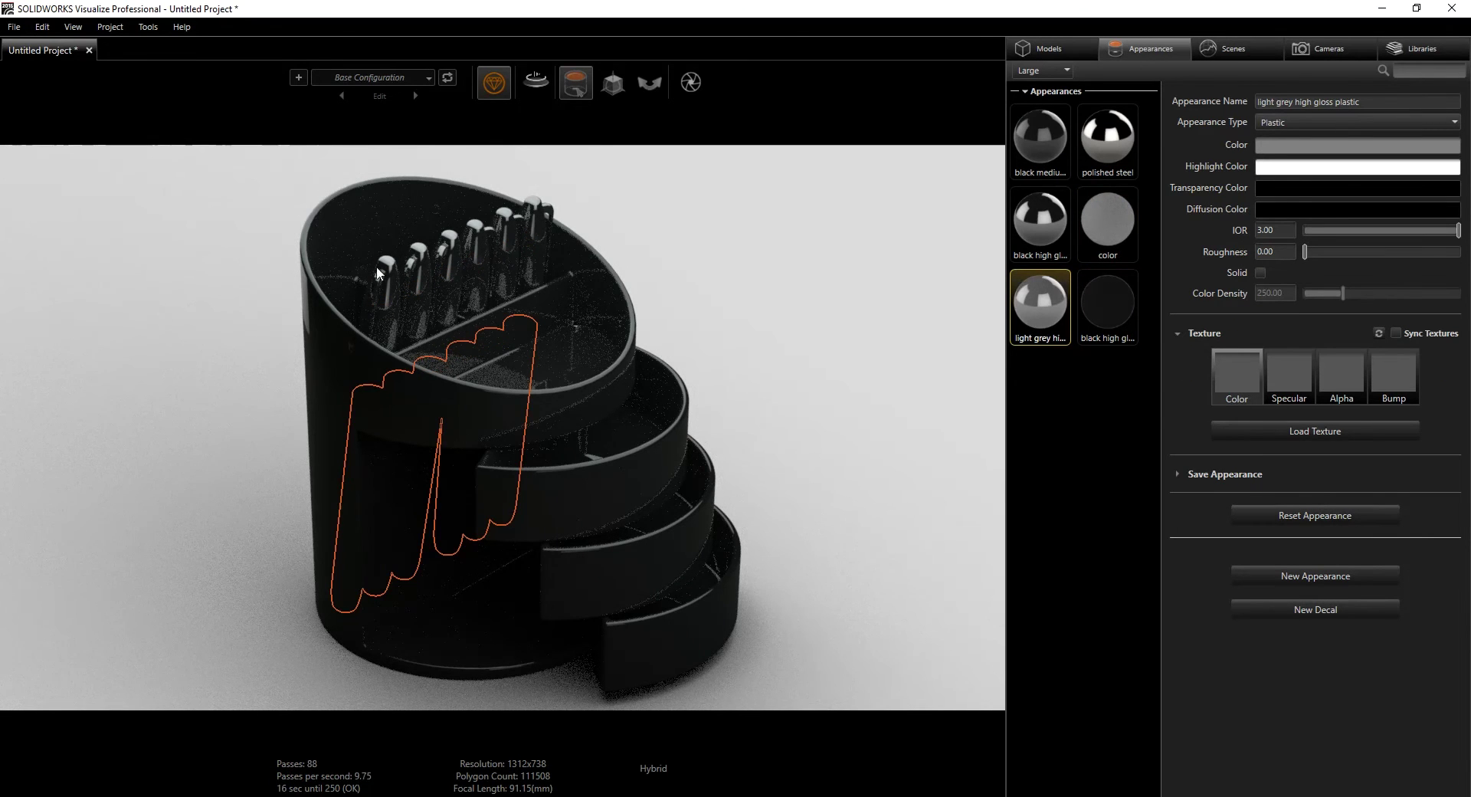
ctrl+click(1110, 219)
ctrl+click(1125, 340)
ctrl+click(1050, 319)
ctrl+click(1041, 321)
key(Delete)
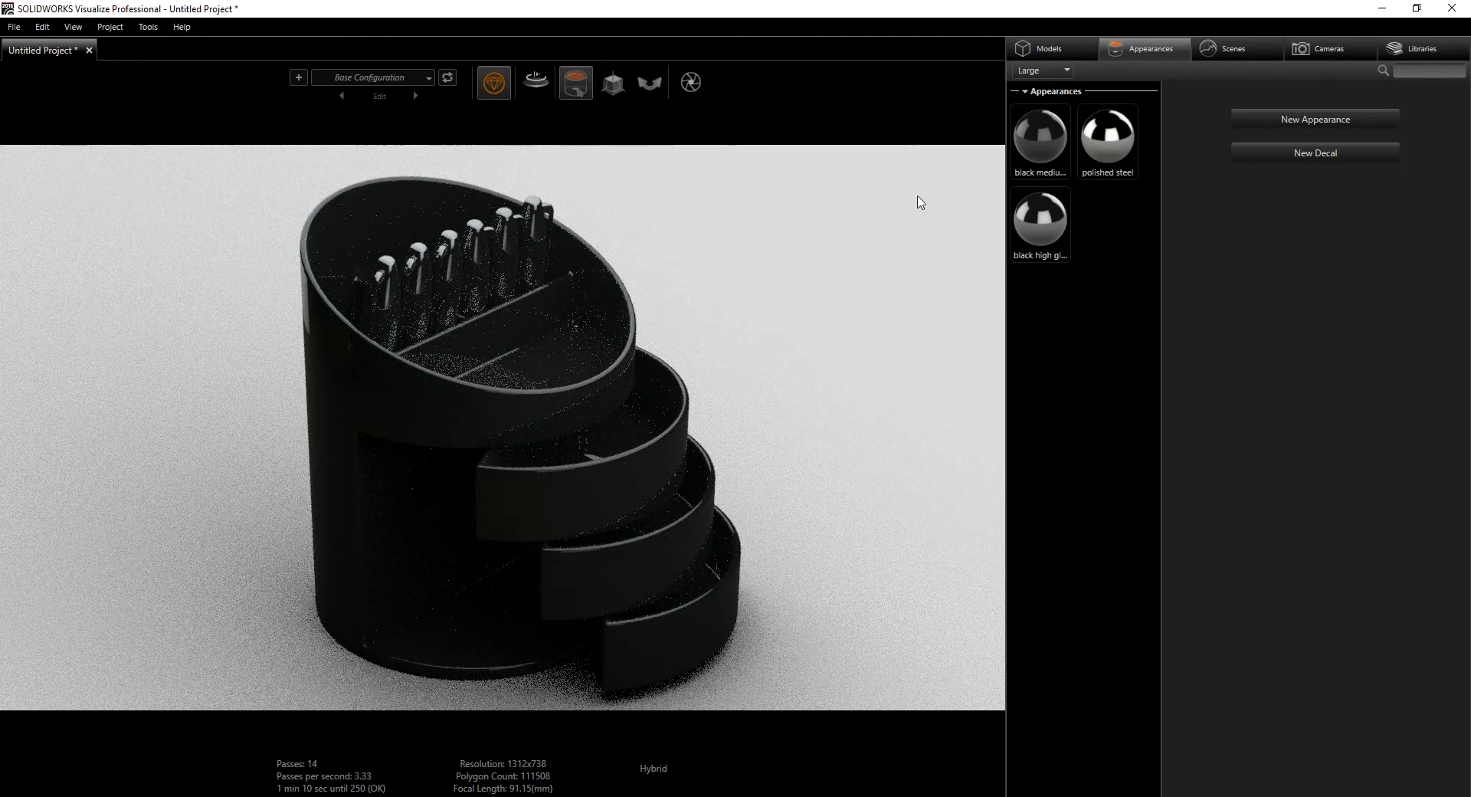
Lower the black medium gloss plastic's refractive index, entering 1.5
click(1029, 133)
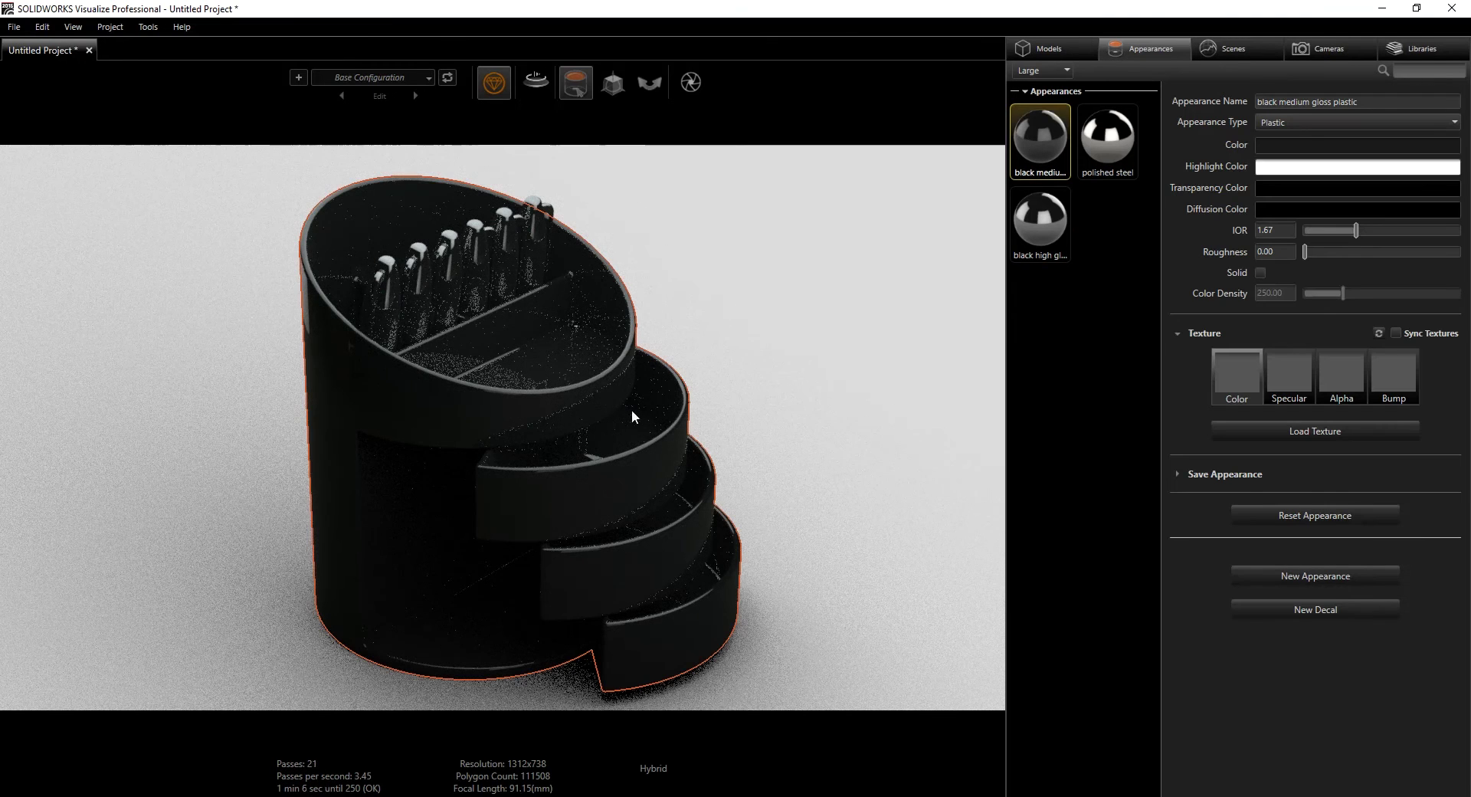
mouse_move(493, 82)
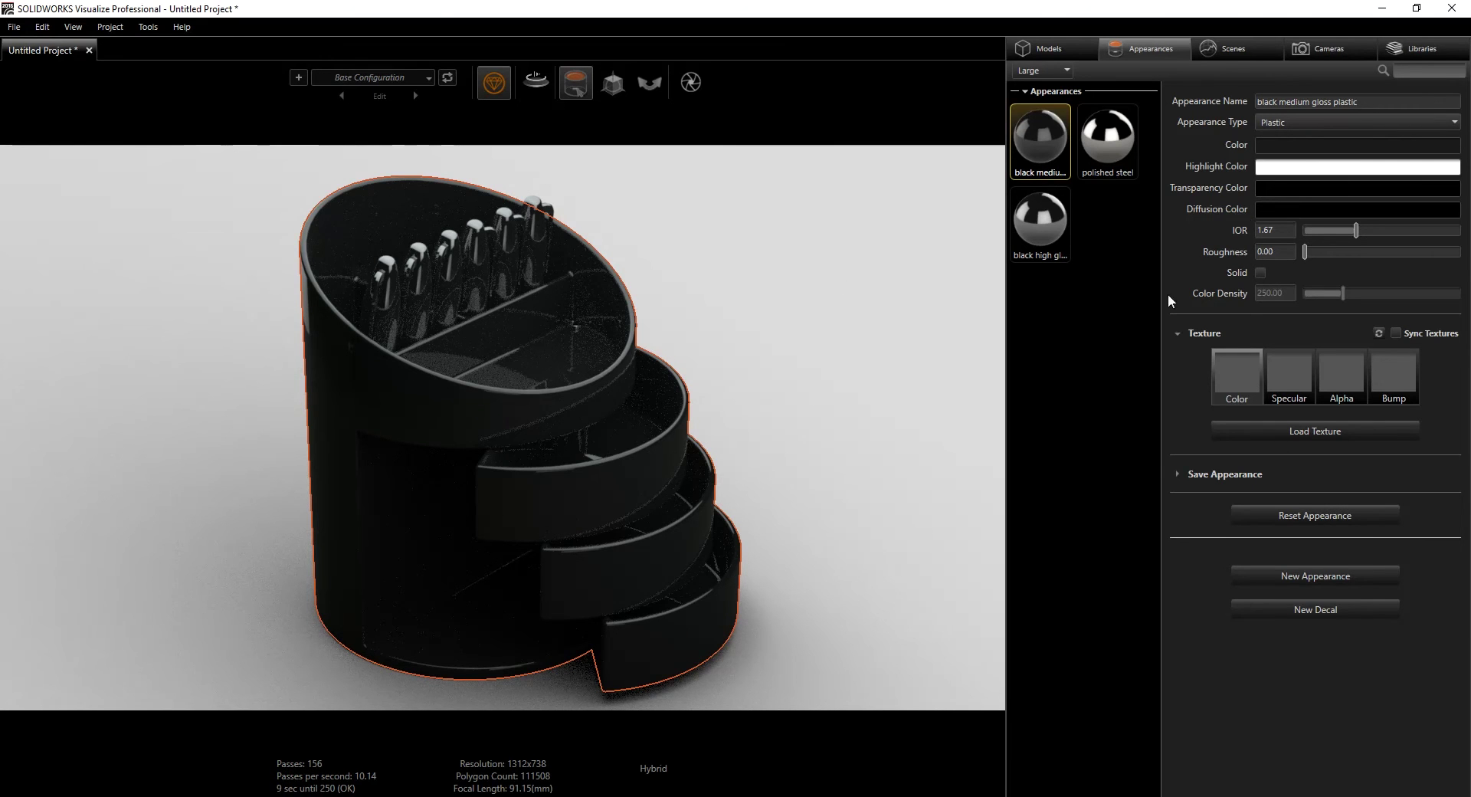
double_click(1276, 232)
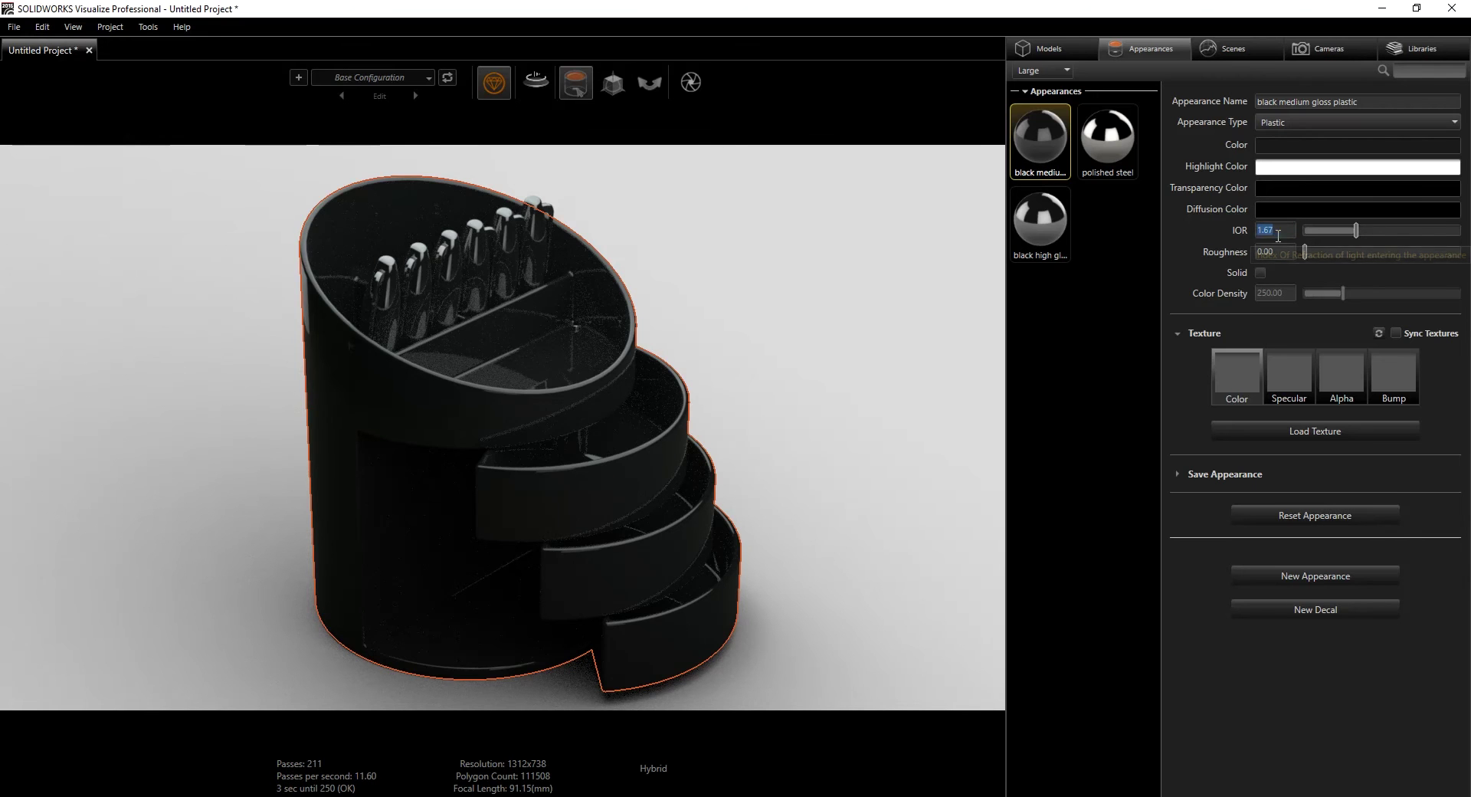
text(1)
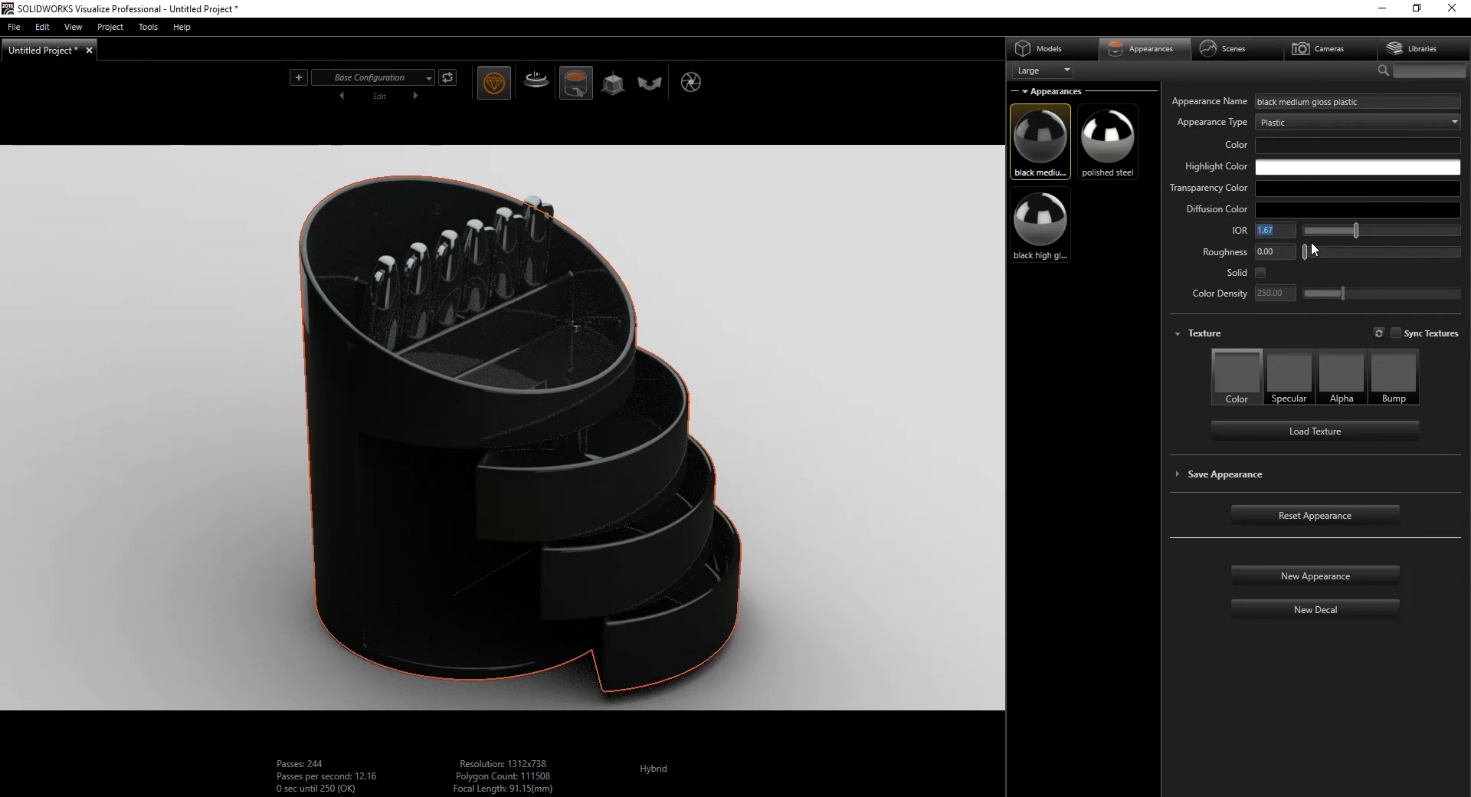
text(.55)
click(1101, 319)
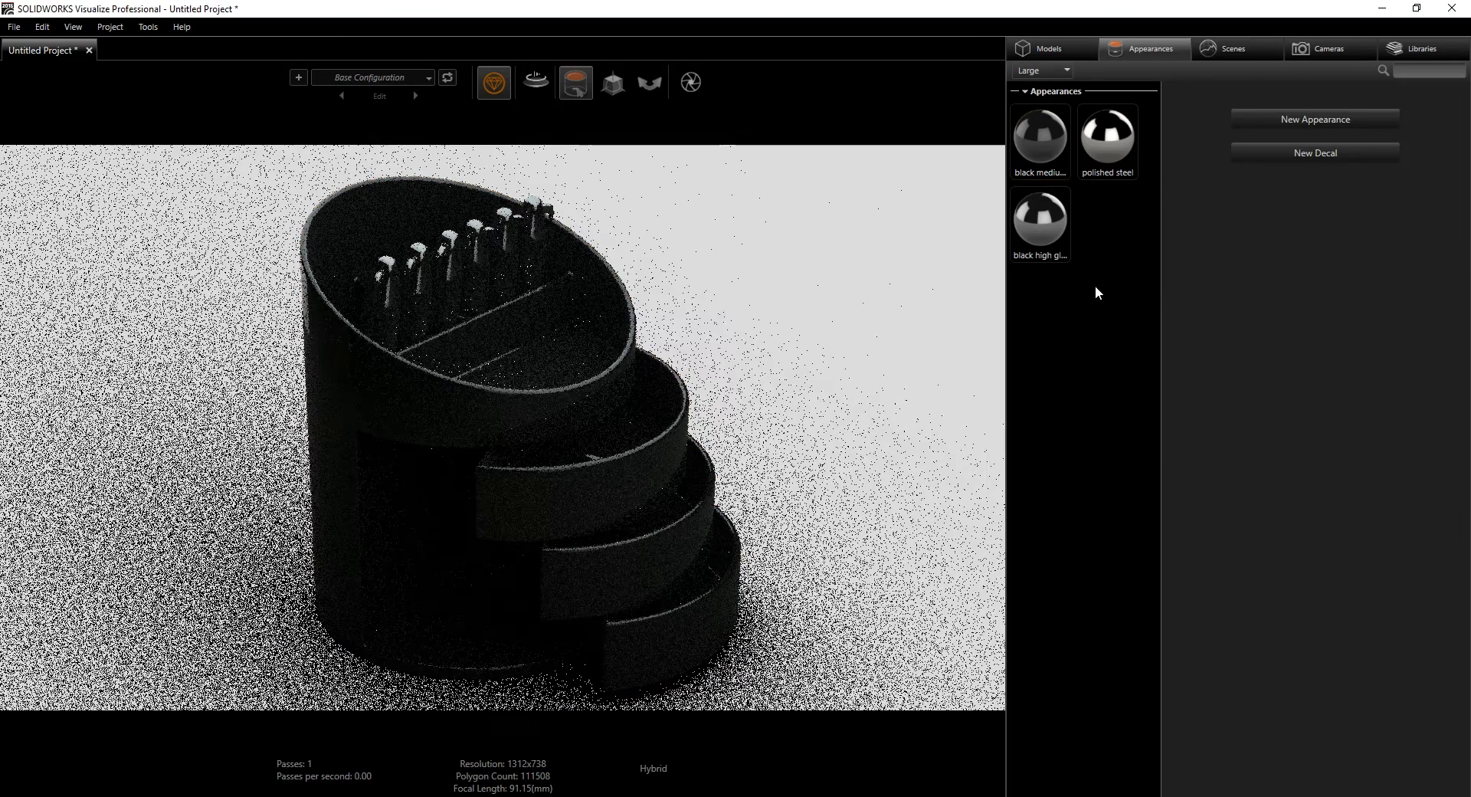
Set the black high gloss plastic's refractive index from 3.00 to 1.55
click(1037, 146)
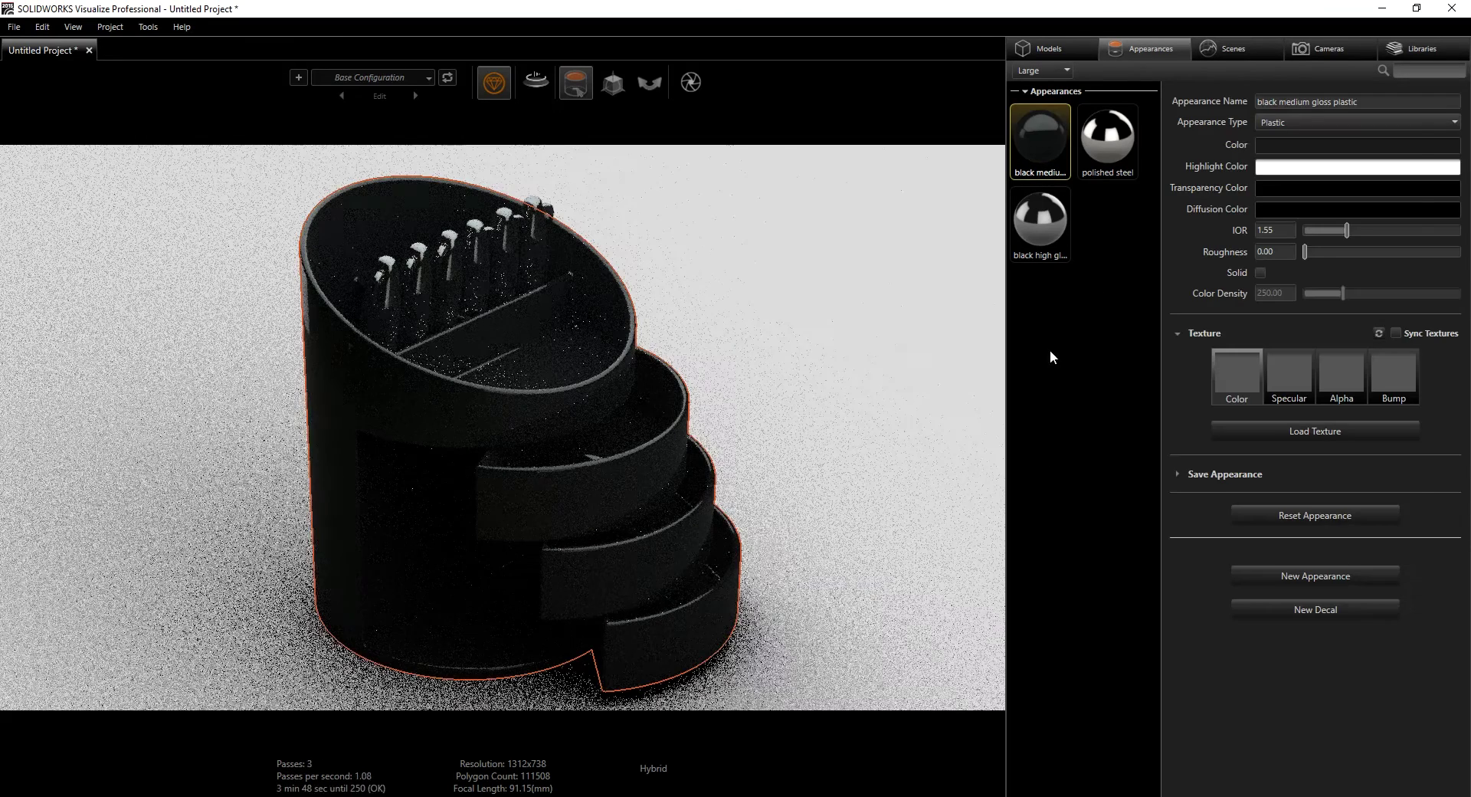
click(1034, 260)
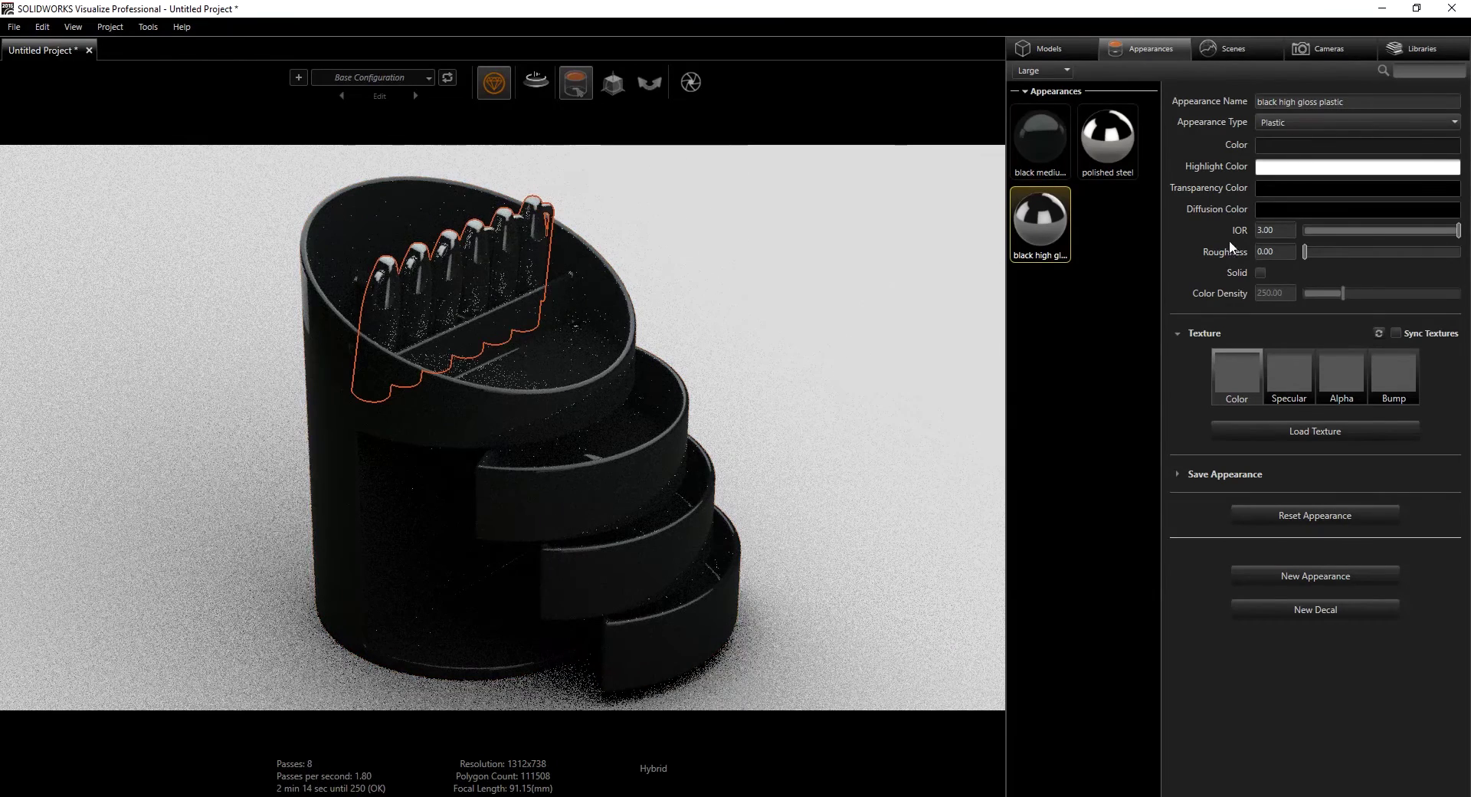
click(1272, 231)
text(1.55)
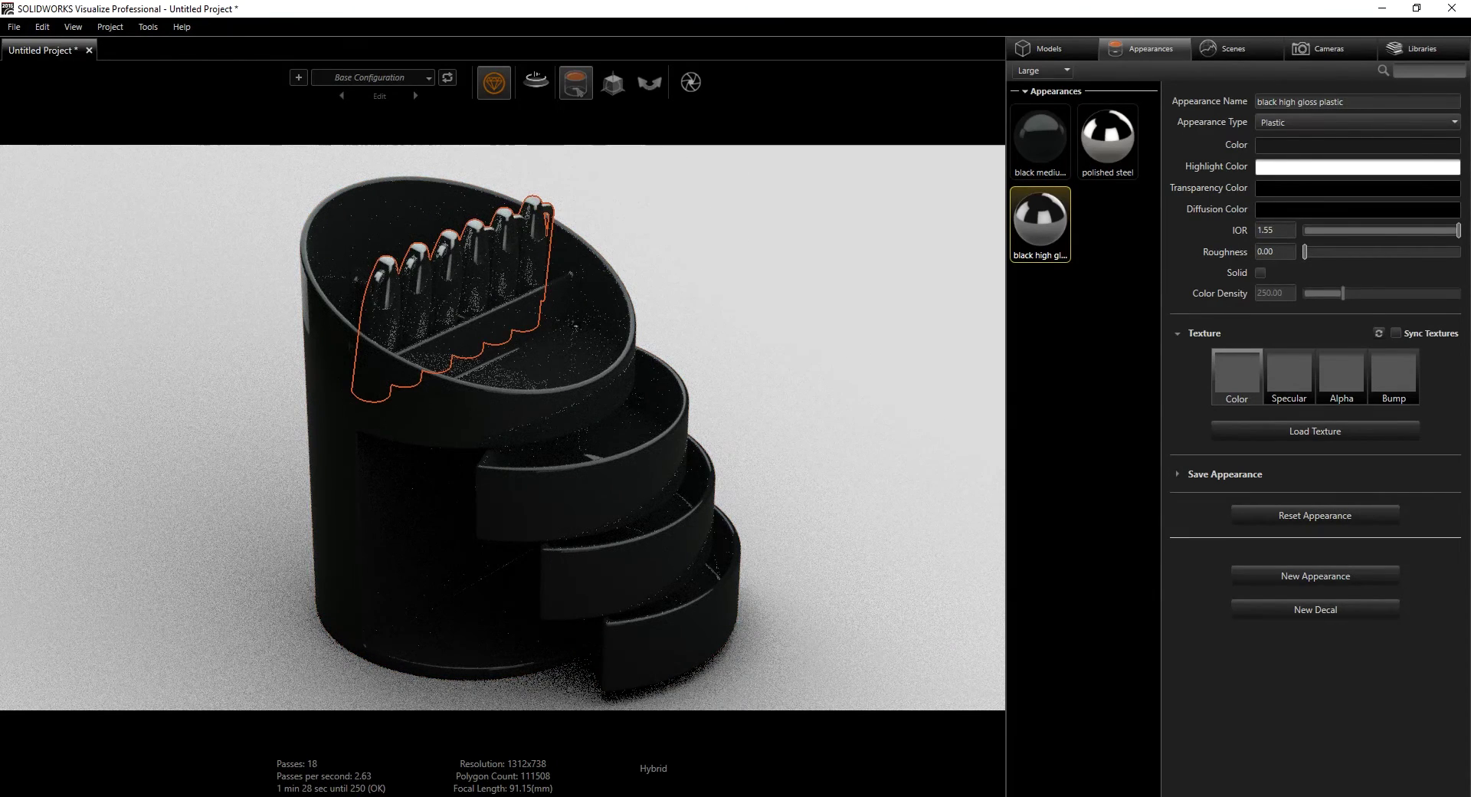
click(1118, 352)
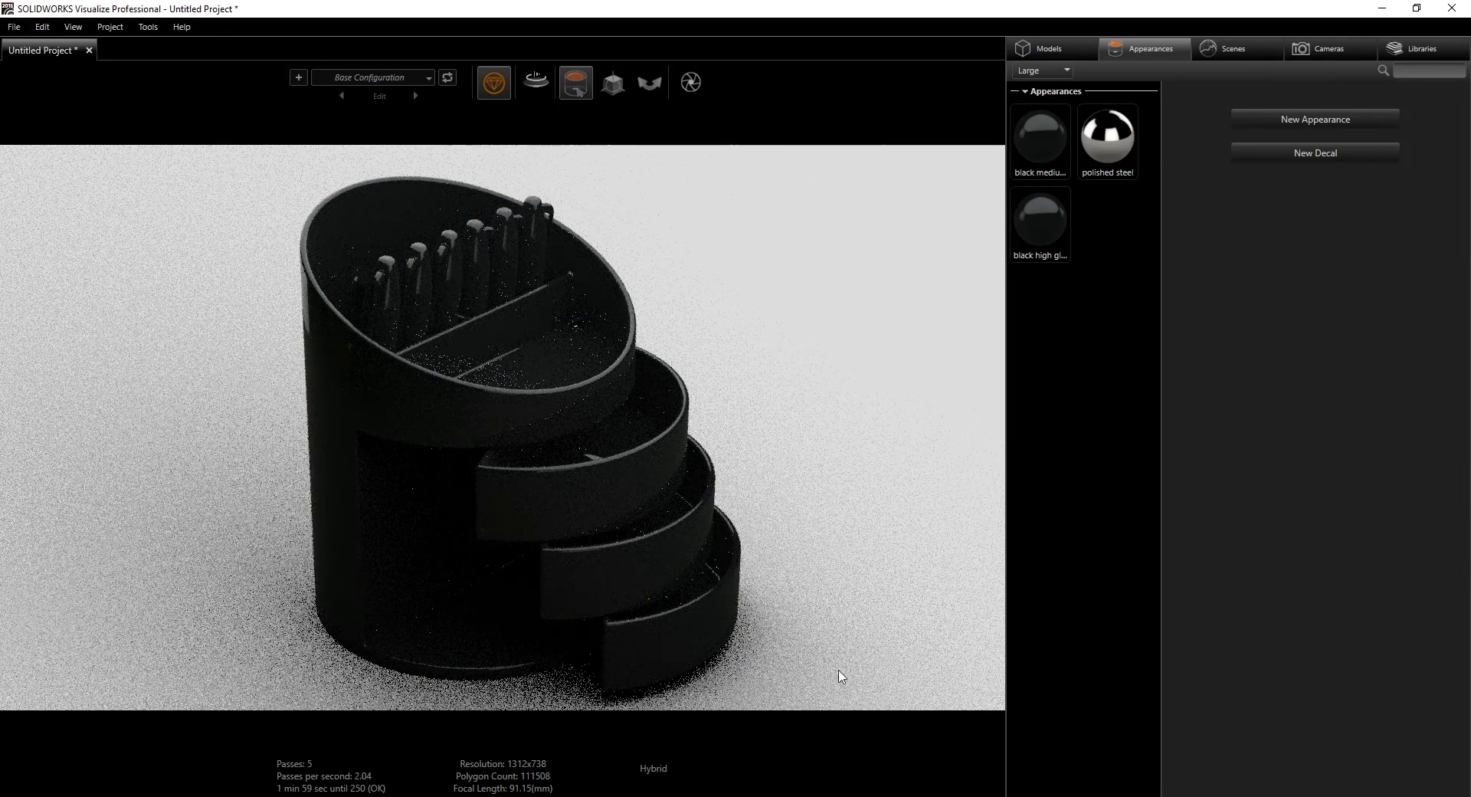
click(1042, 142)
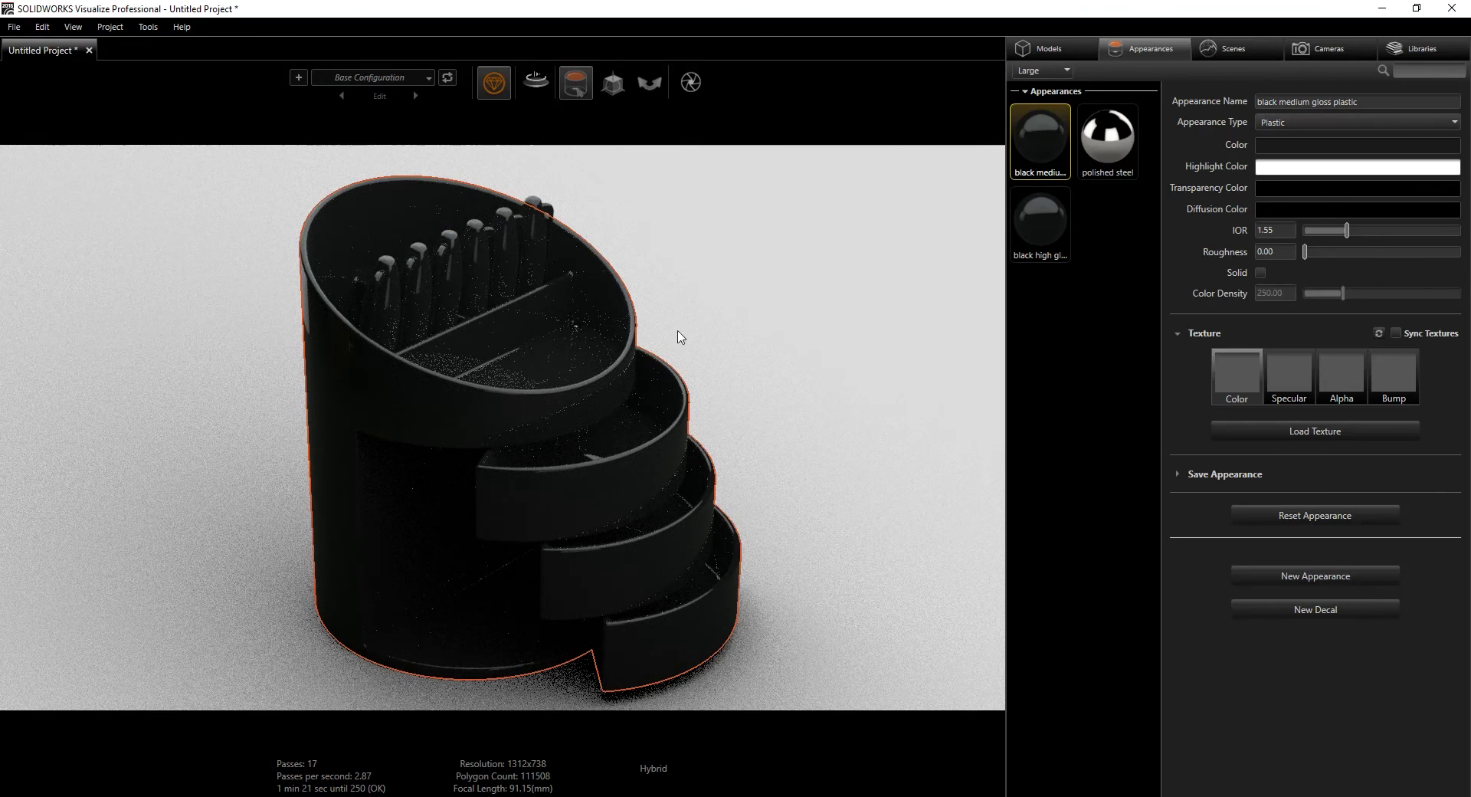
Shift the holder's black medium gloss plastic hue to orange, then duplicate black high gloss plastic
click(1282, 150)
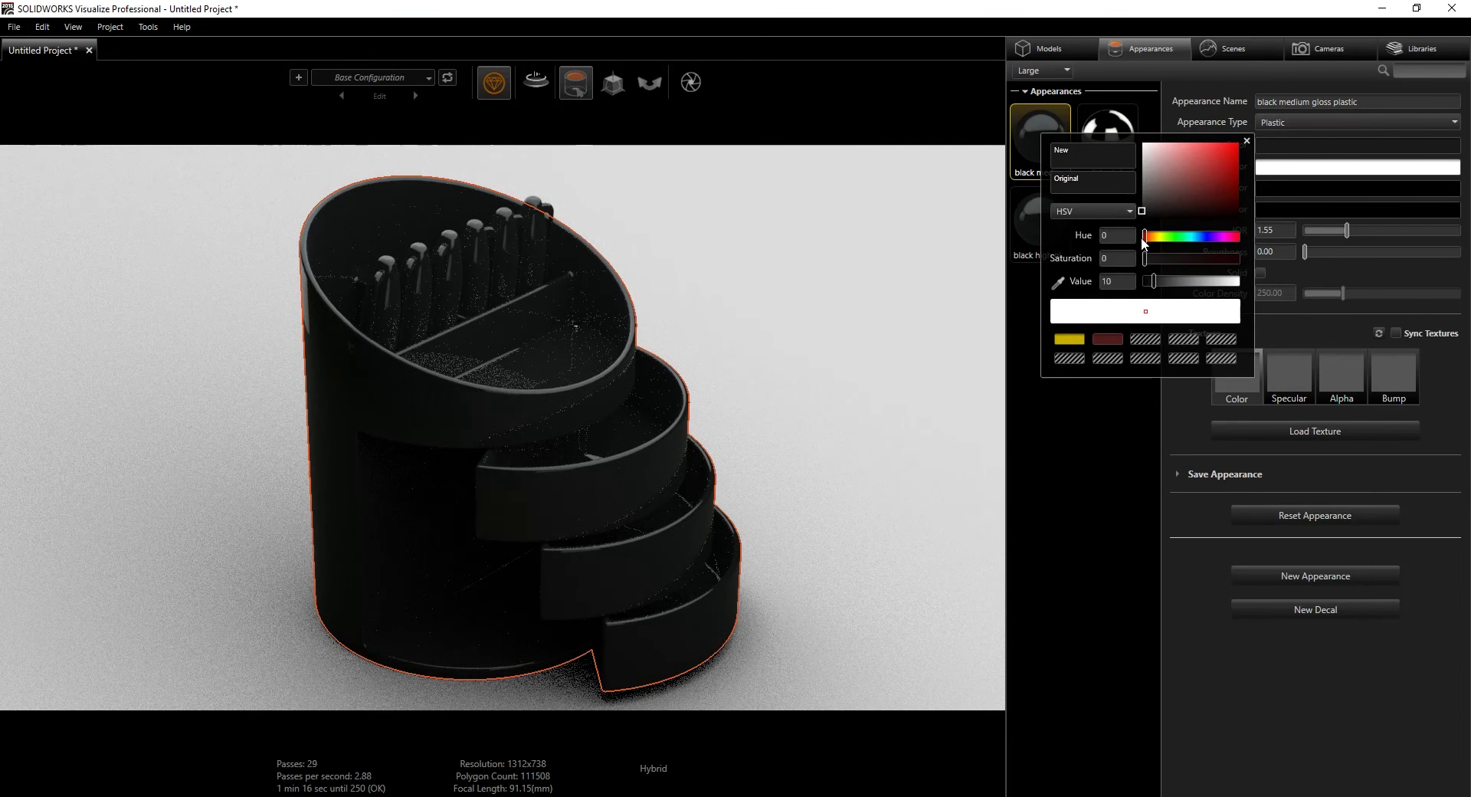
mouse_move(1144, 237)
mouse_down()
mouse_move(1213, 167)
mouse_move(1241, 153)
mouse_move(1243, 169)
mouse_up()
click(1155, 203)
click(1064, 559)
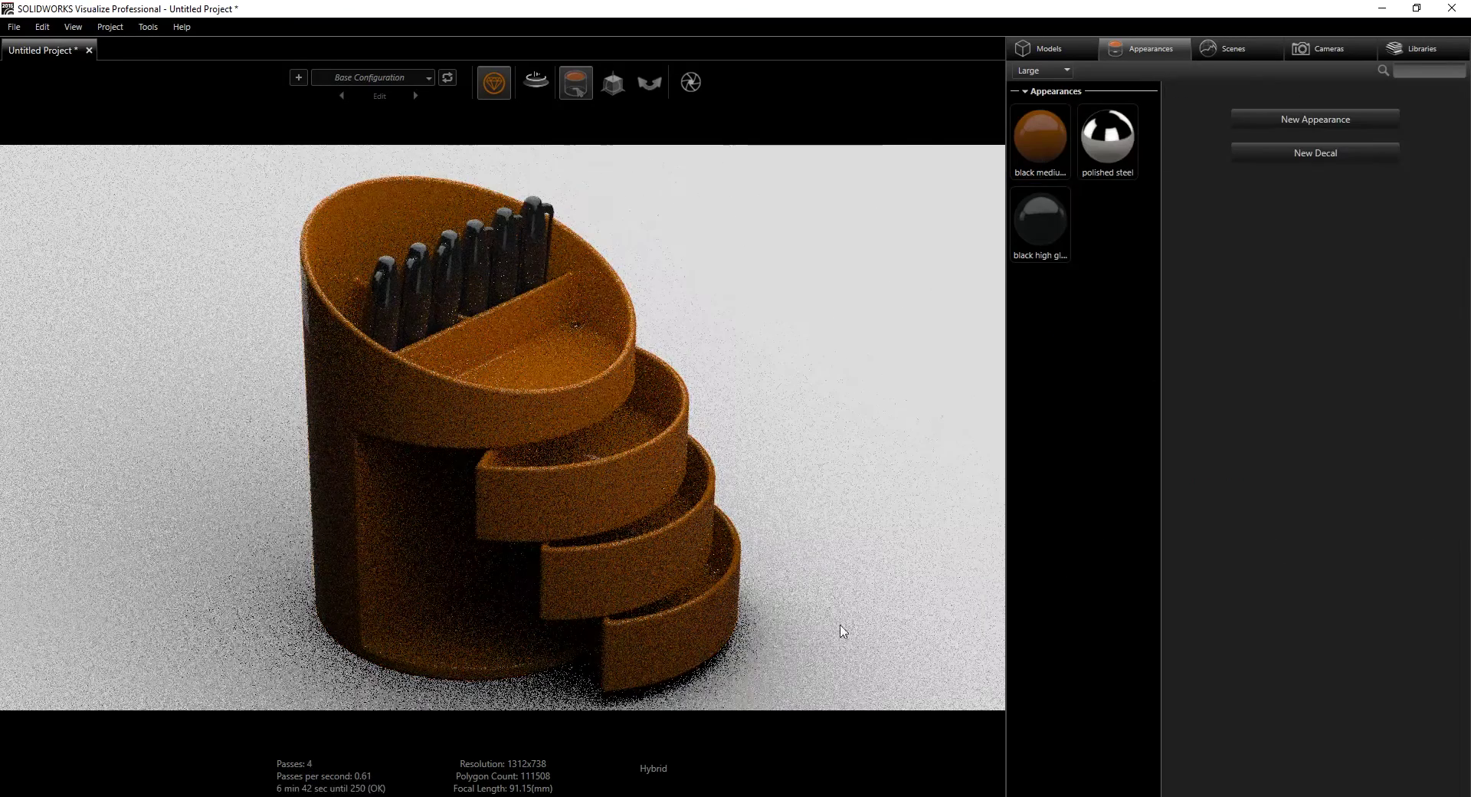
click(1040, 258)
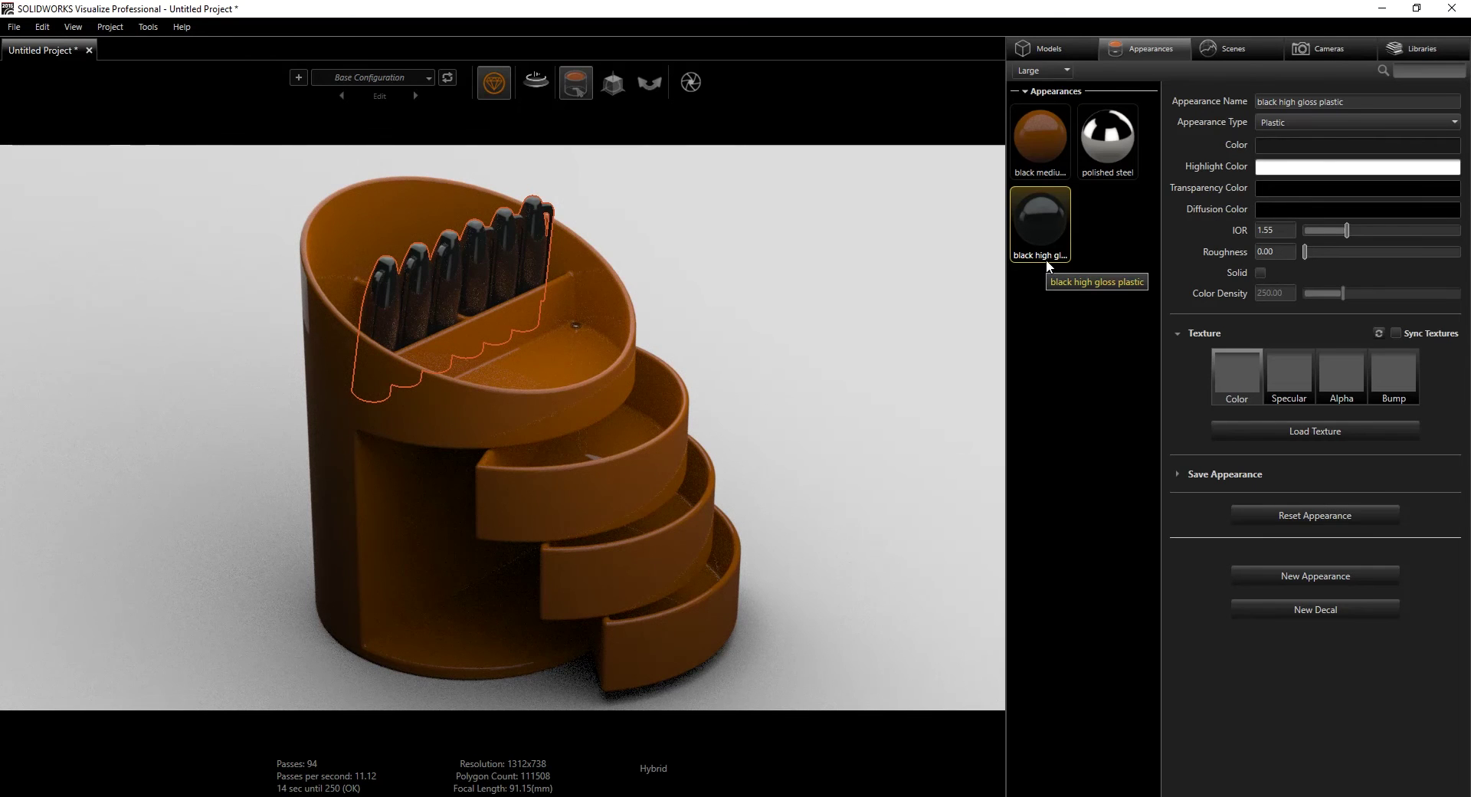
key(ctrl+v)
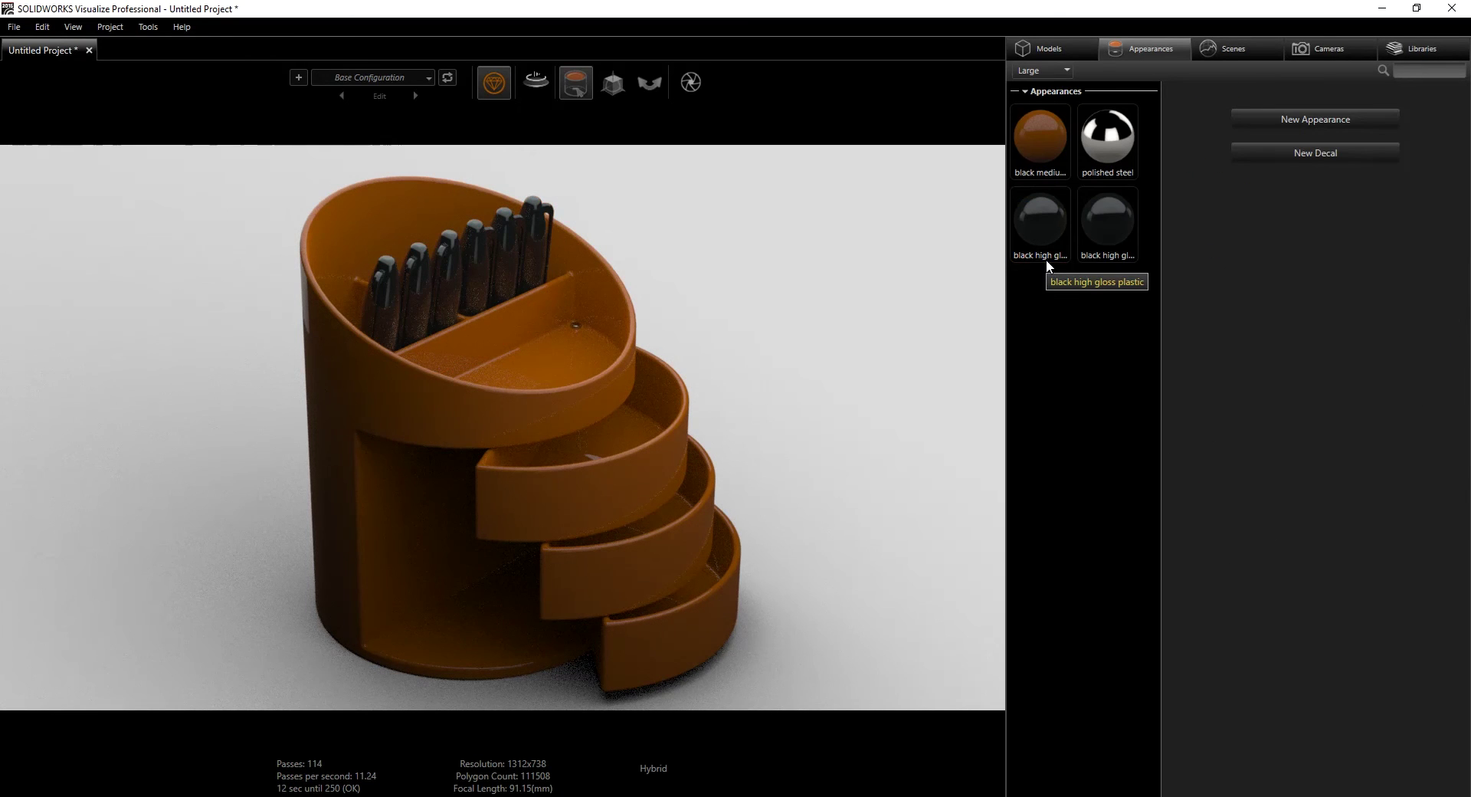
Duplicate black high gloss plastic again, check copies 1 through 5, and select copy 1
key(ctrl+v)
key(ctrl+v)
key(ctrl+v)
key(ctrl+v)
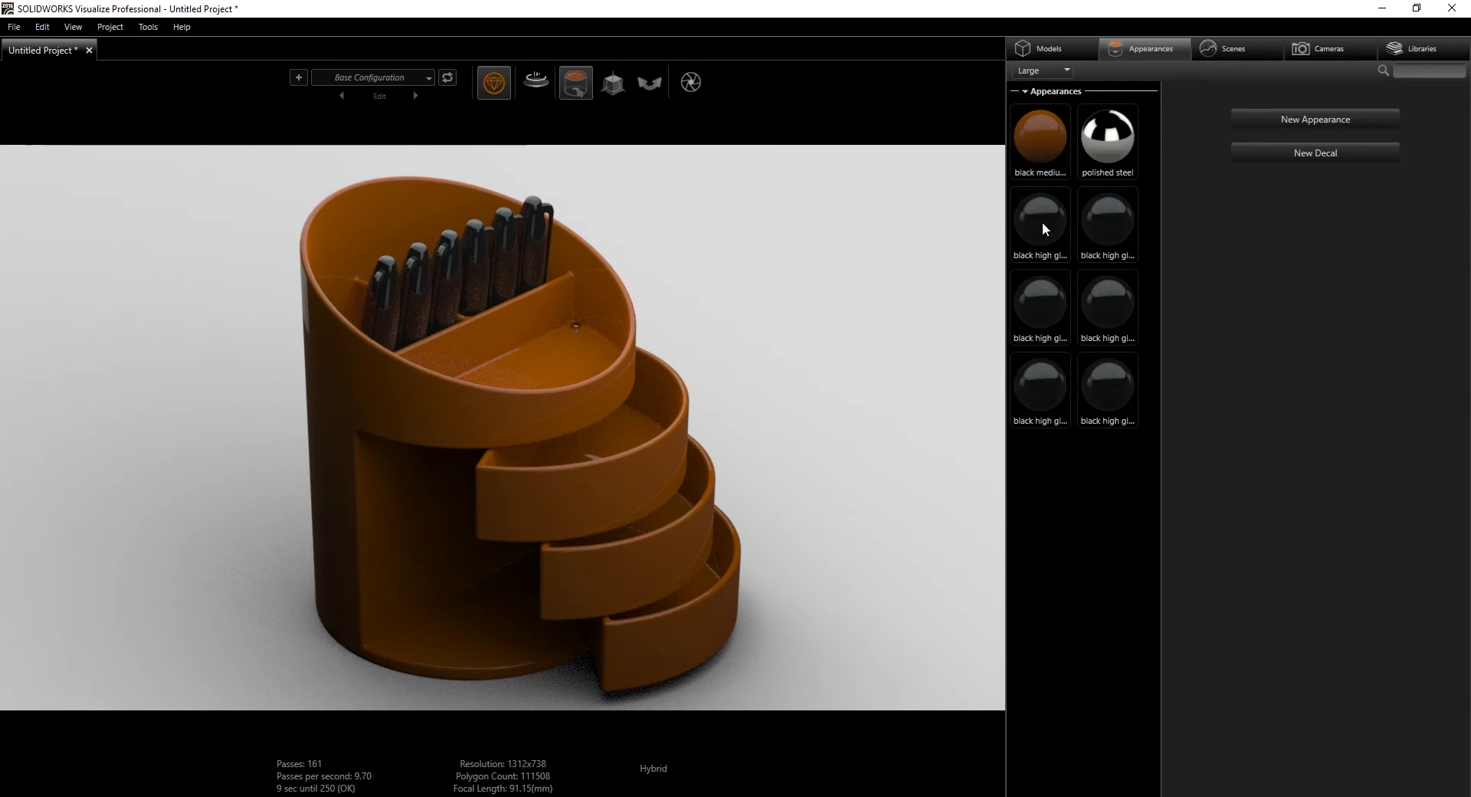
click(1043, 223)
click(1051, 283)
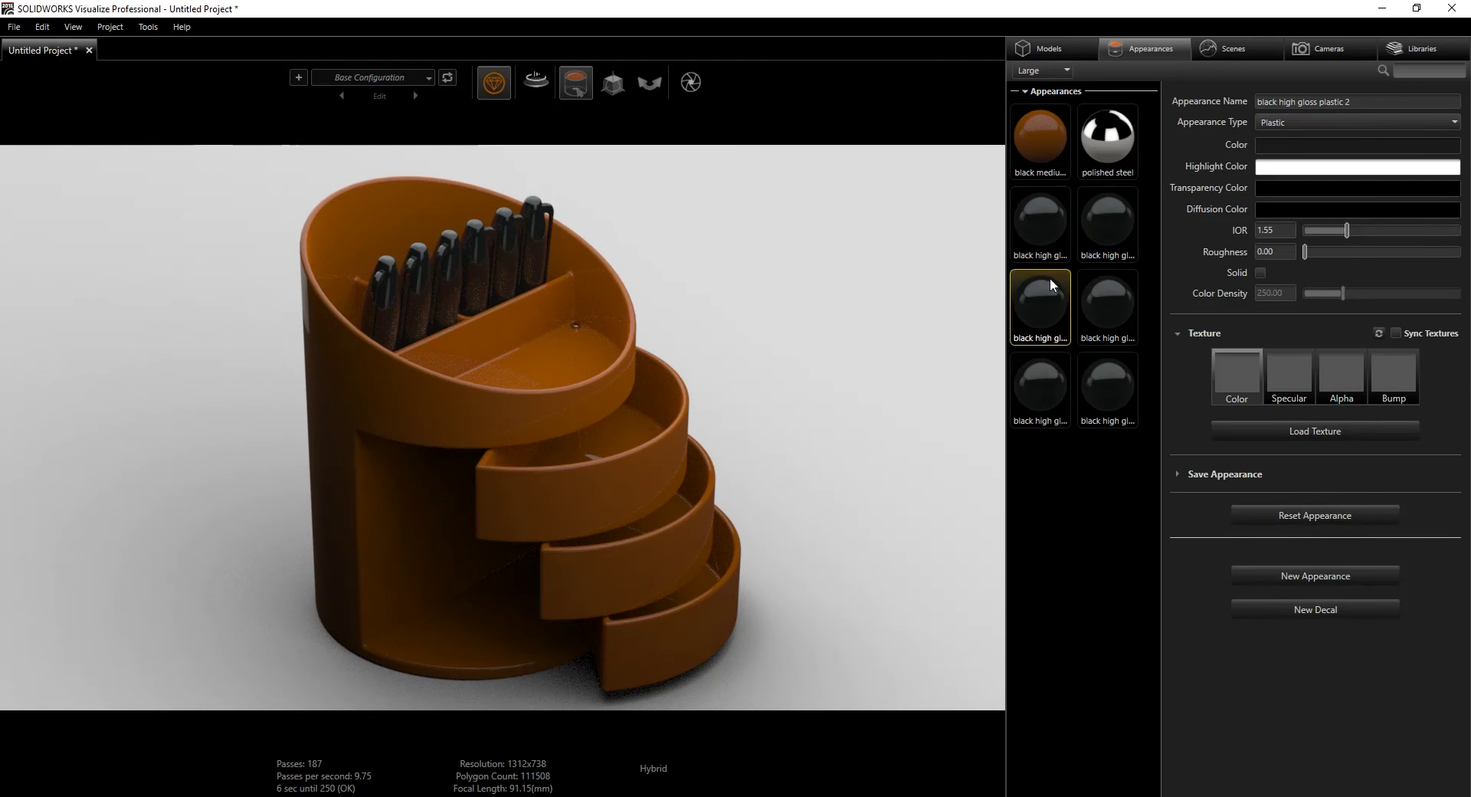
click(1040, 367)
click(1088, 376)
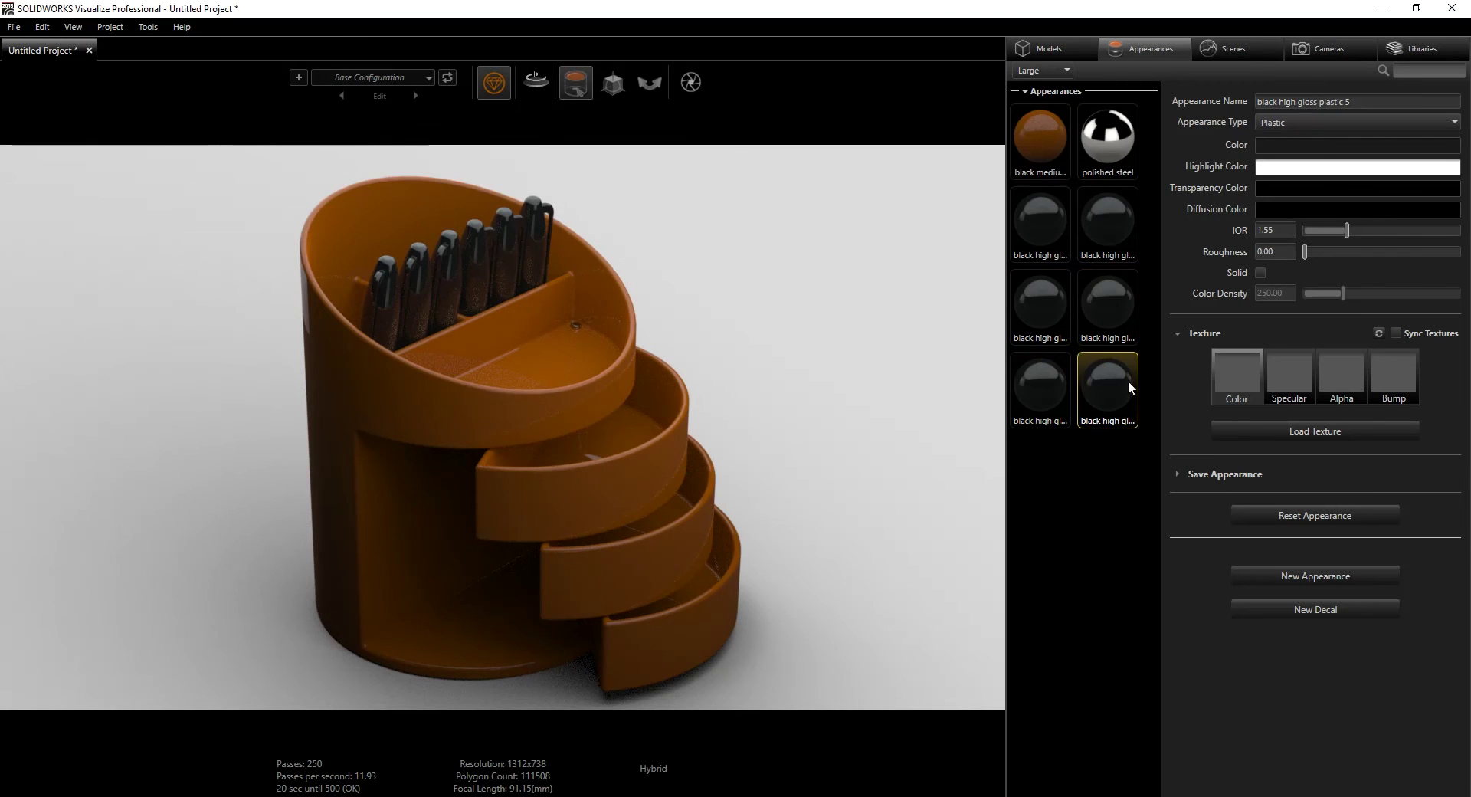
click(1106, 223)
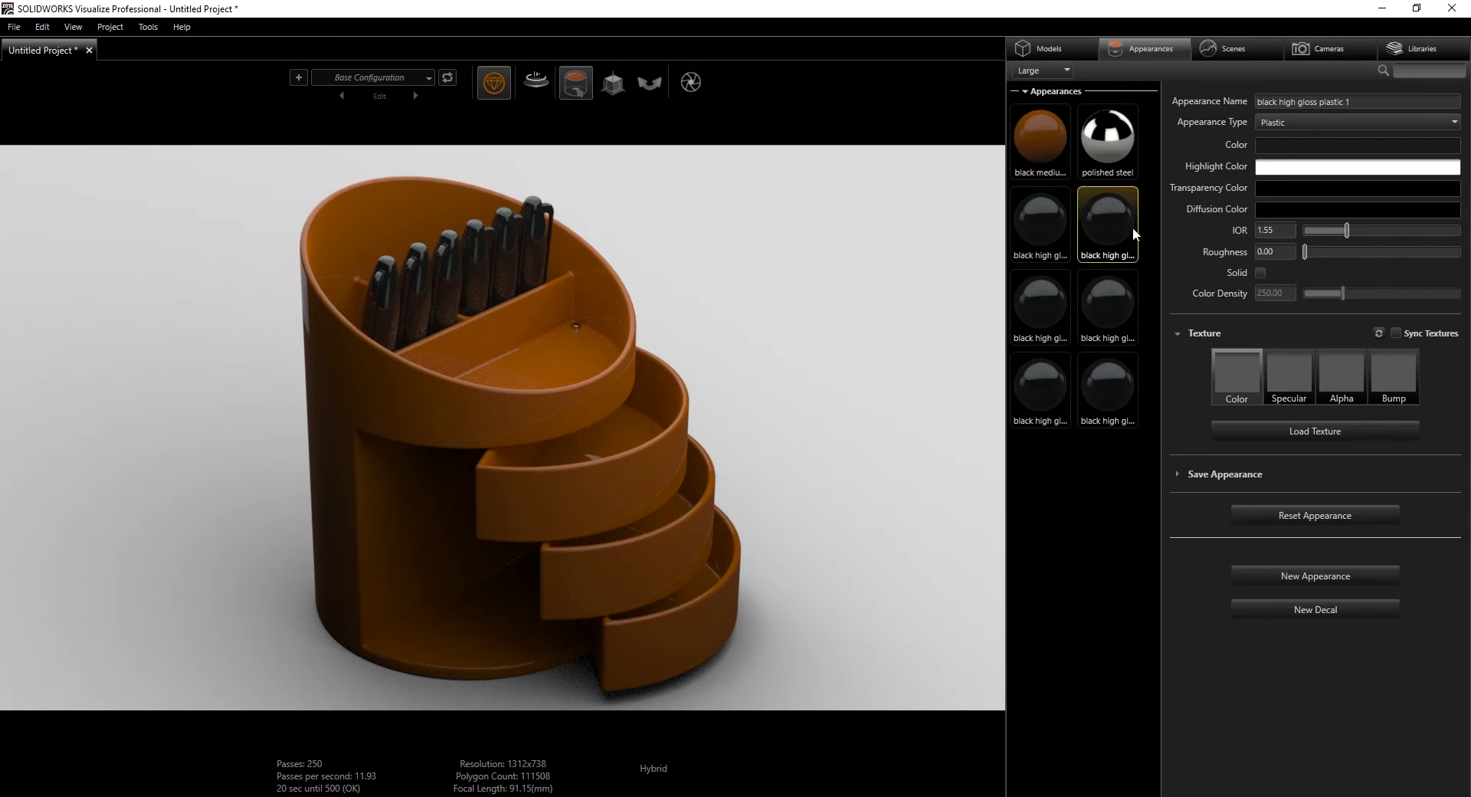
click(1285, 145)
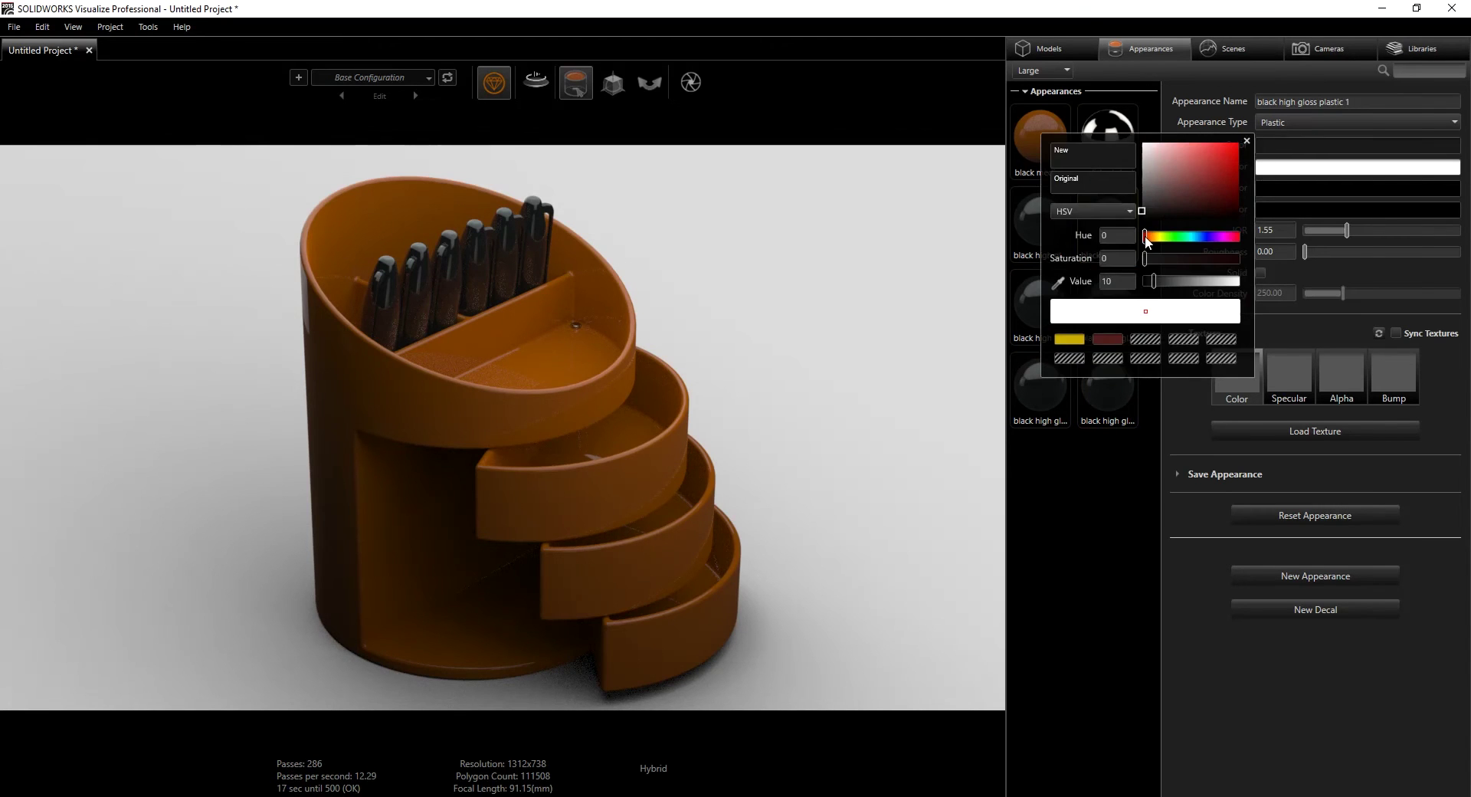
Make black high gloss plastic 1 red and black high gloss plastic 2 yellow
drag(1147, 241, 1241, 145)
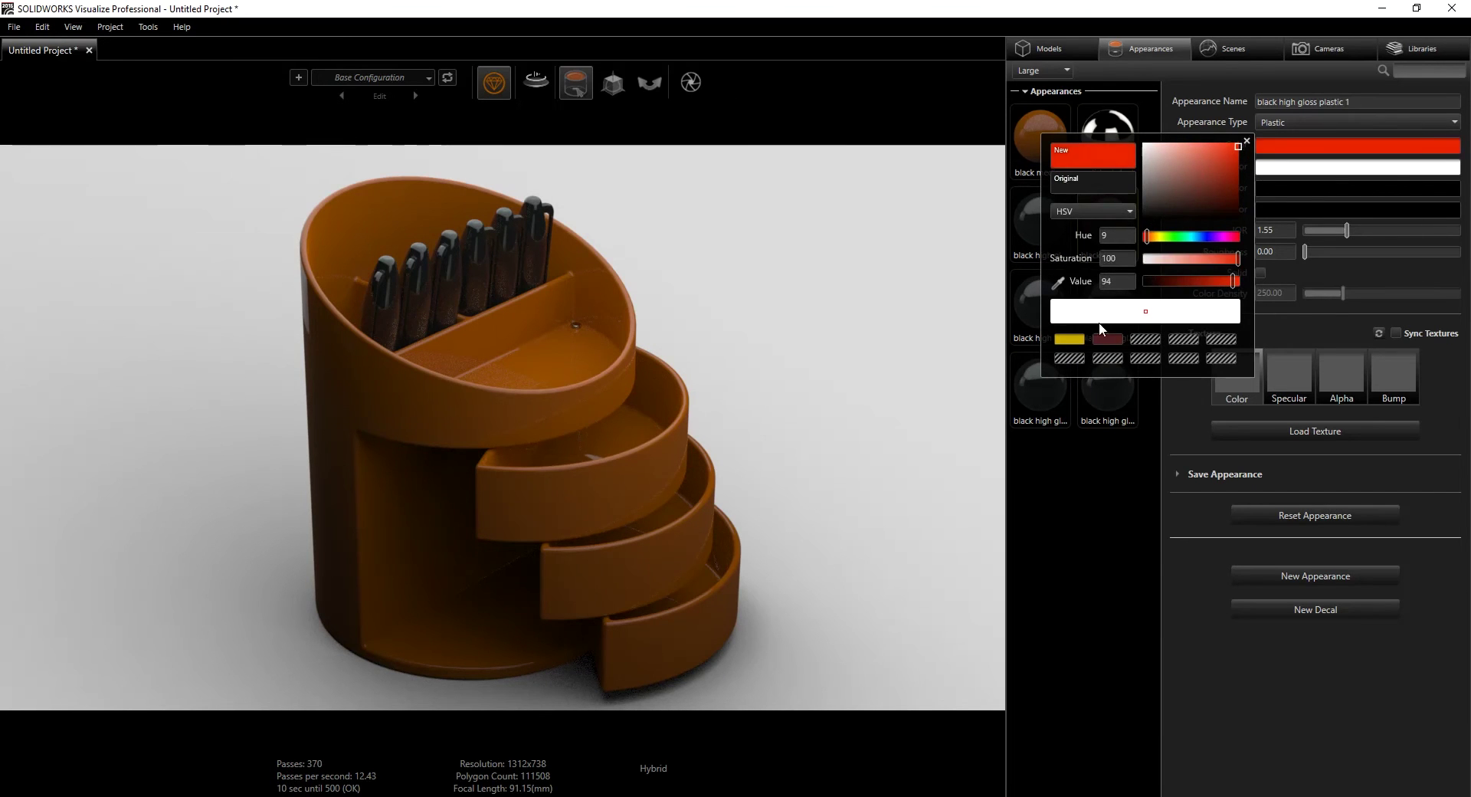
key(Return)
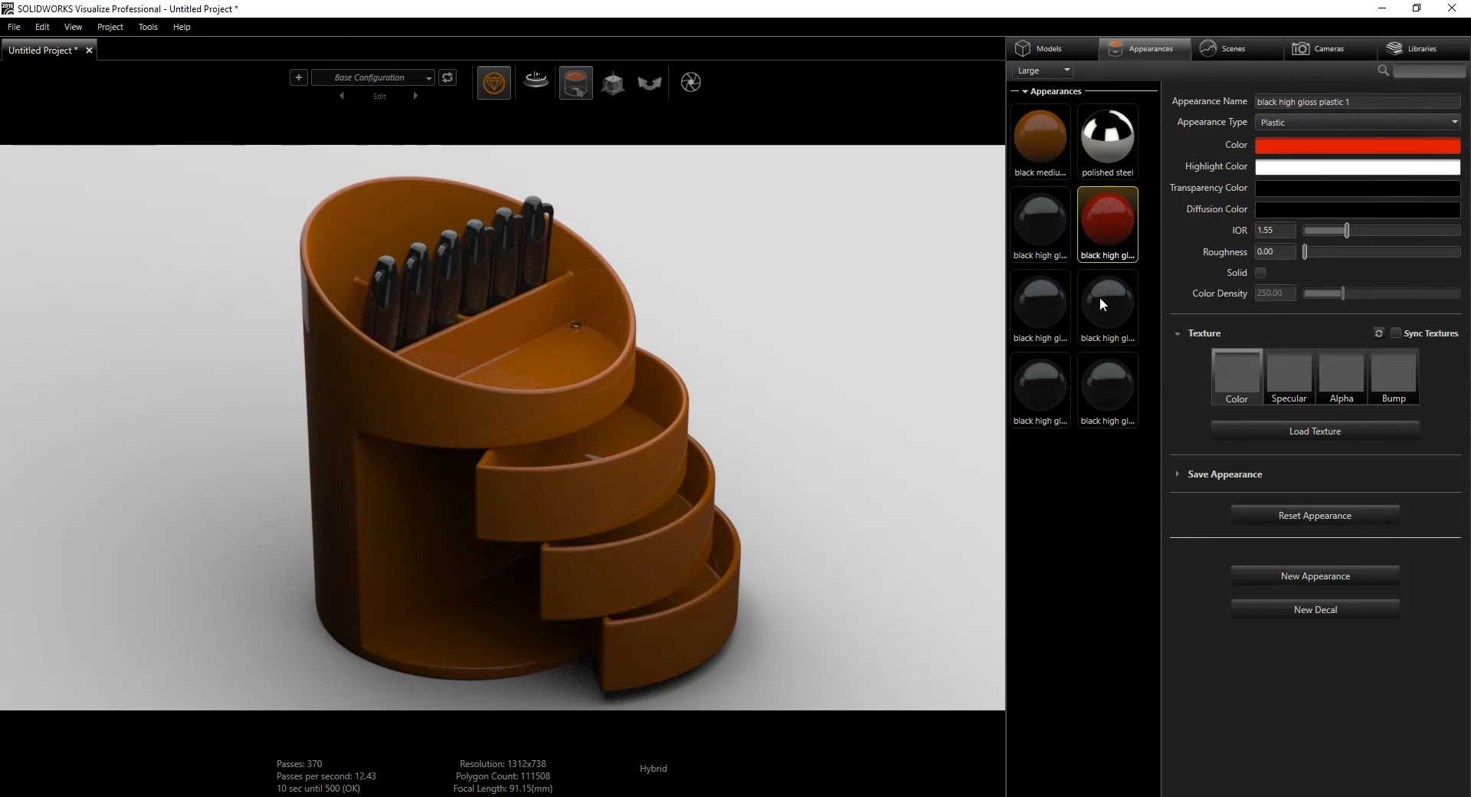
click(1039, 295)
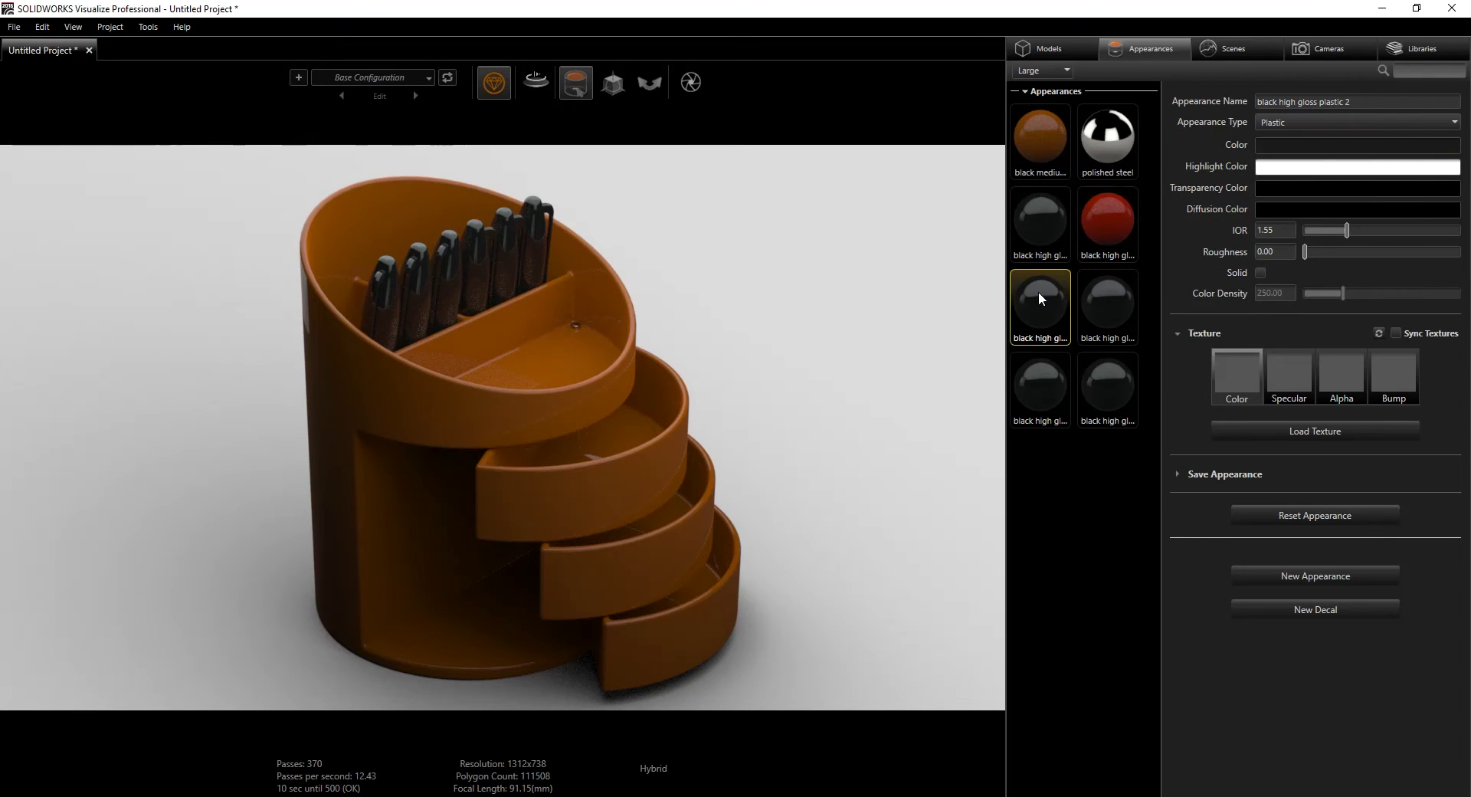
click(1303, 143)
mouse_move(1147, 237)
mouse_down()
mouse_move(1167, 194)
mouse_move(1233, 146)
mouse_move(1157, 239)
mouse_up()
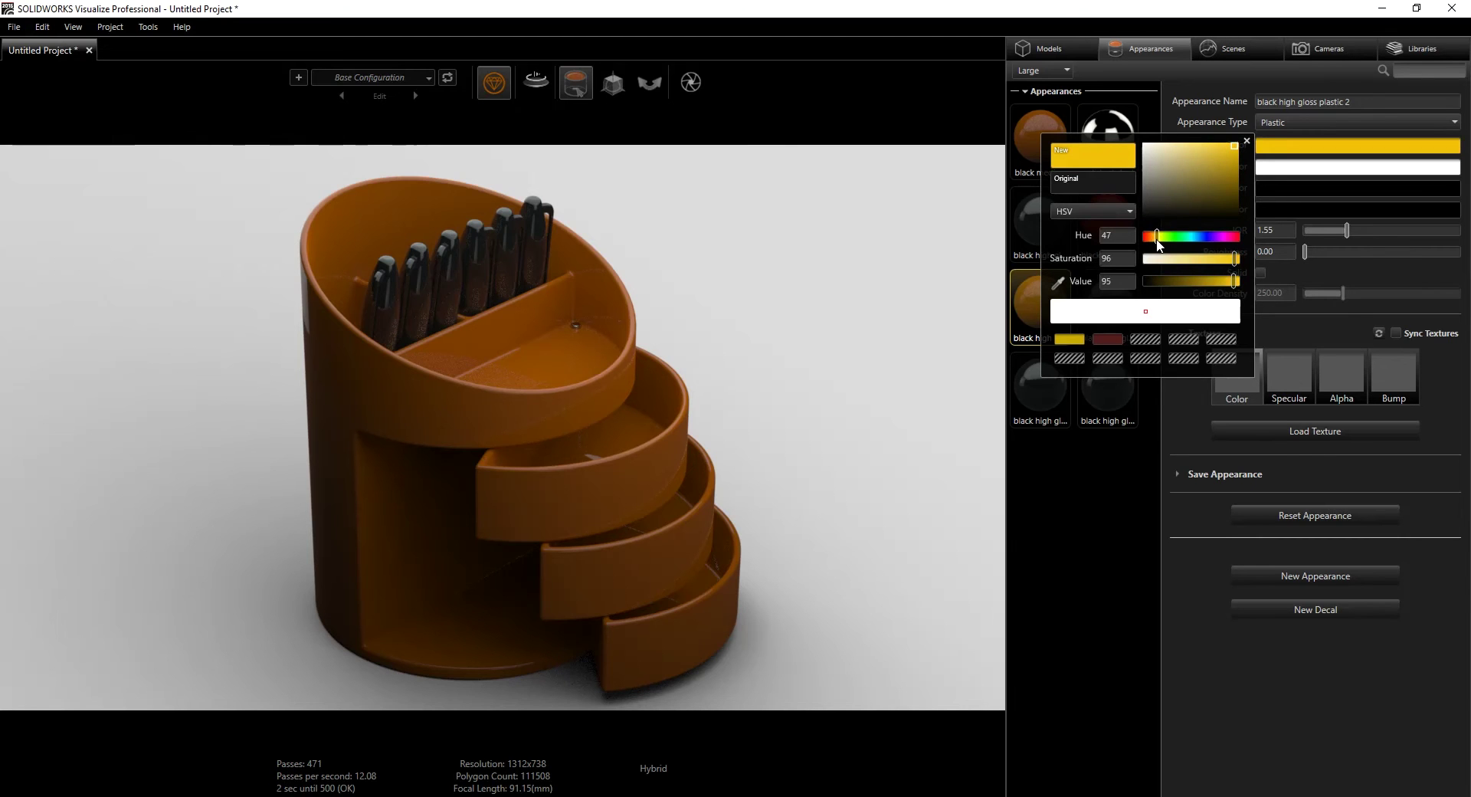
click(1247, 141)
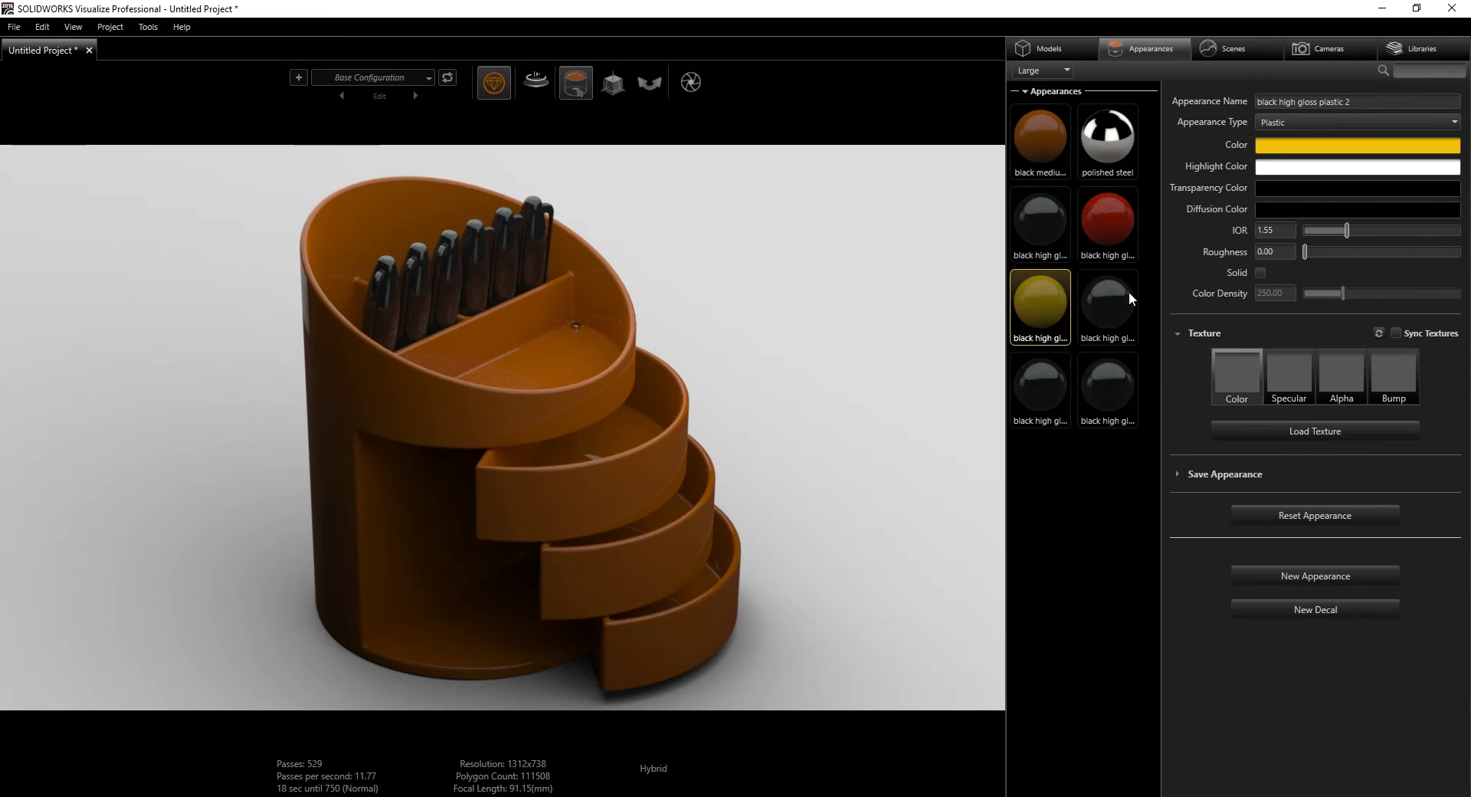
Make black high gloss plastic 3 green using the Hue slider
click(1128, 284)
click(1267, 147)
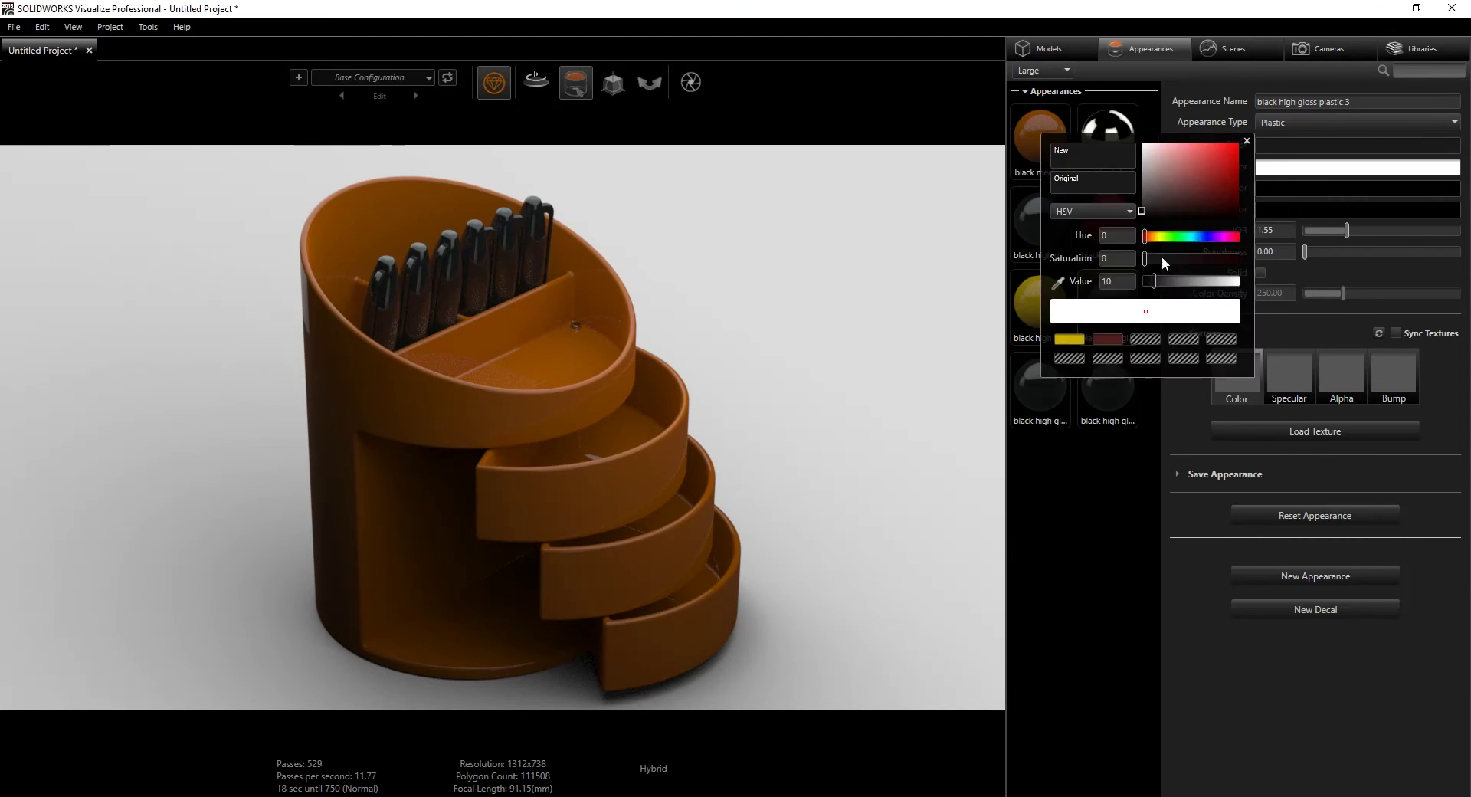
mouse_move(1145, 239)
mouse_down()
mouse_move(1173, 244)
mouse_move(1218, 157)
mouse_move(1238, 150)
mouse_up()
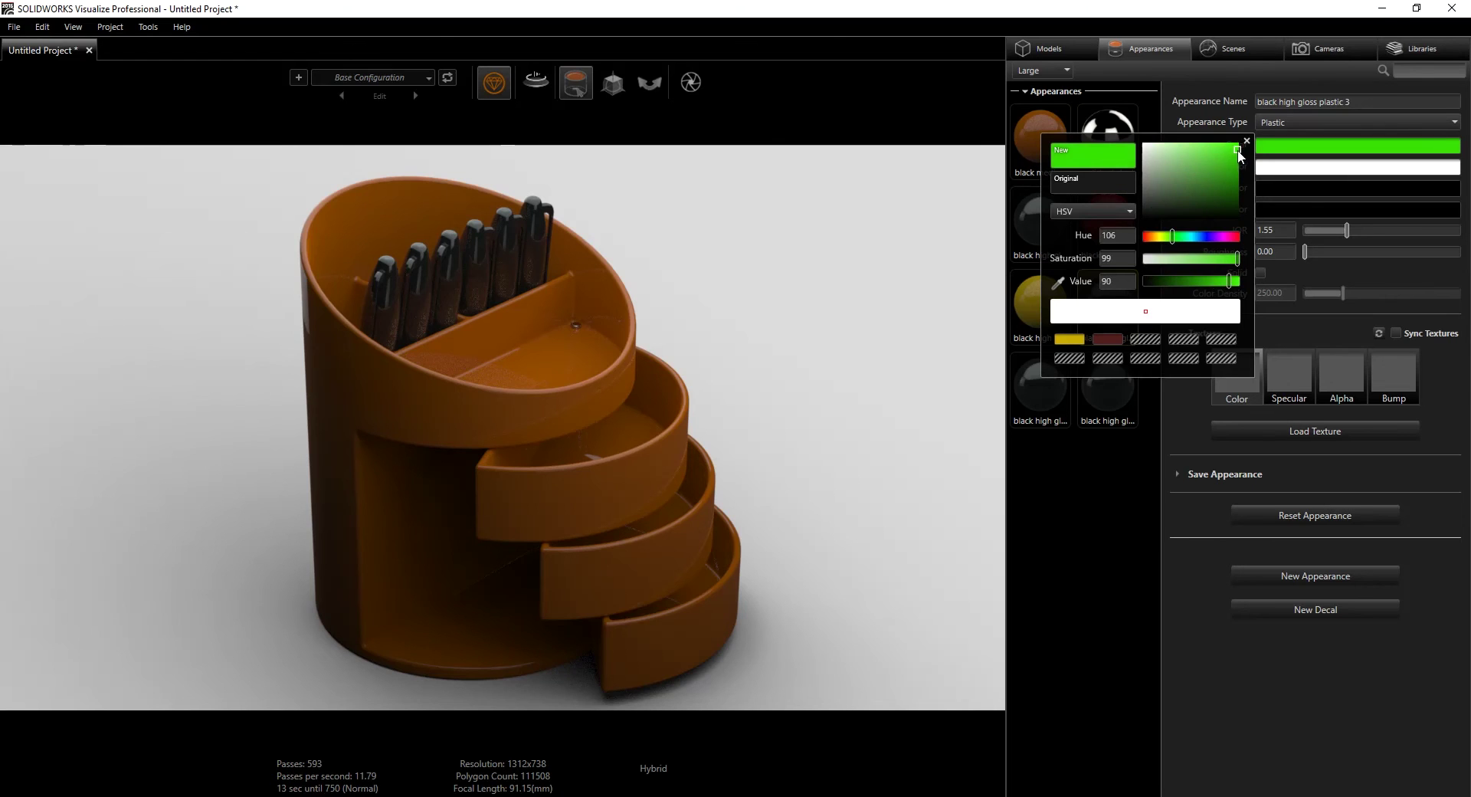
click(1247, 144)
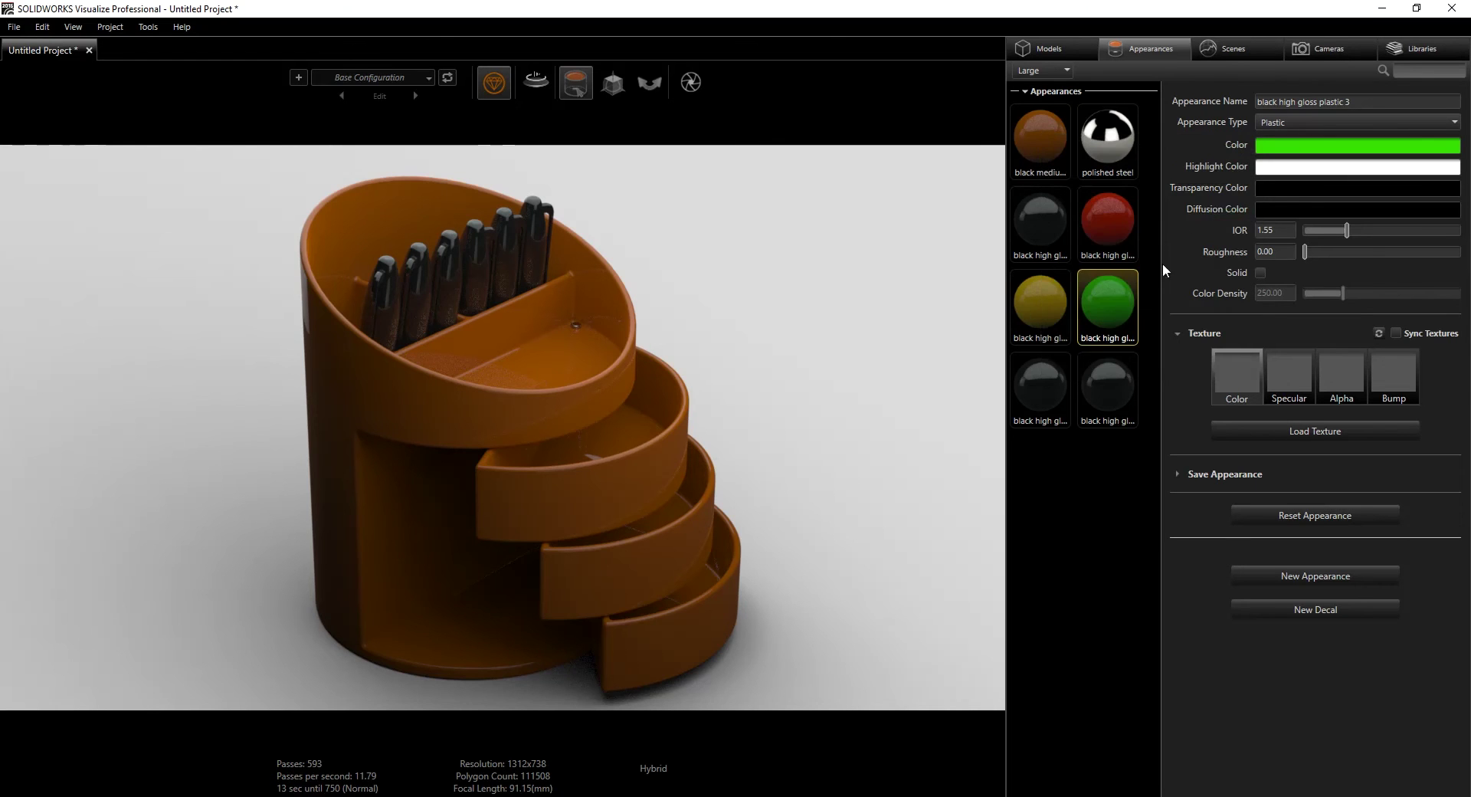
click(1048, 370)
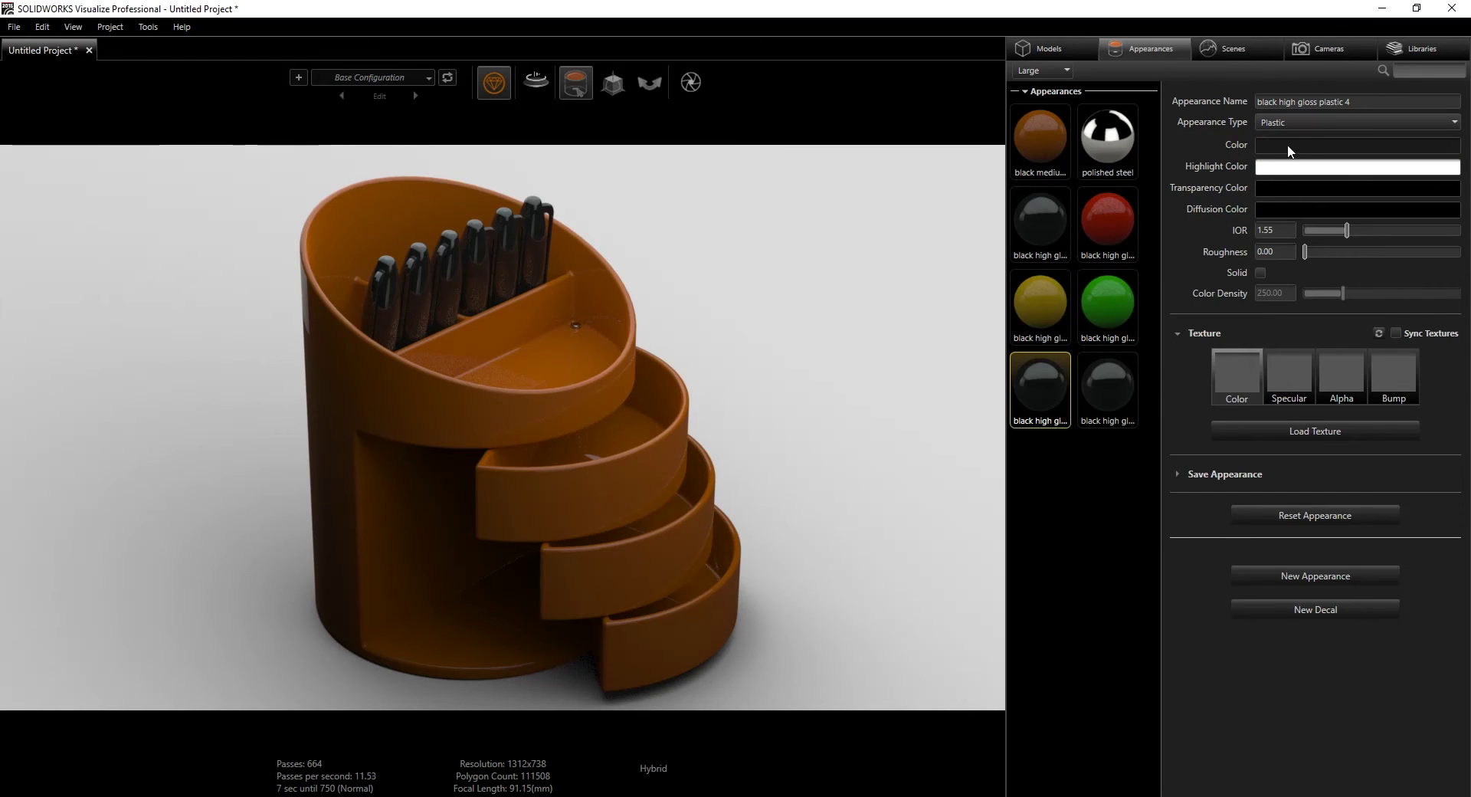
Change black high gloss plastic 4's colour to magenta
click(1263, 167)
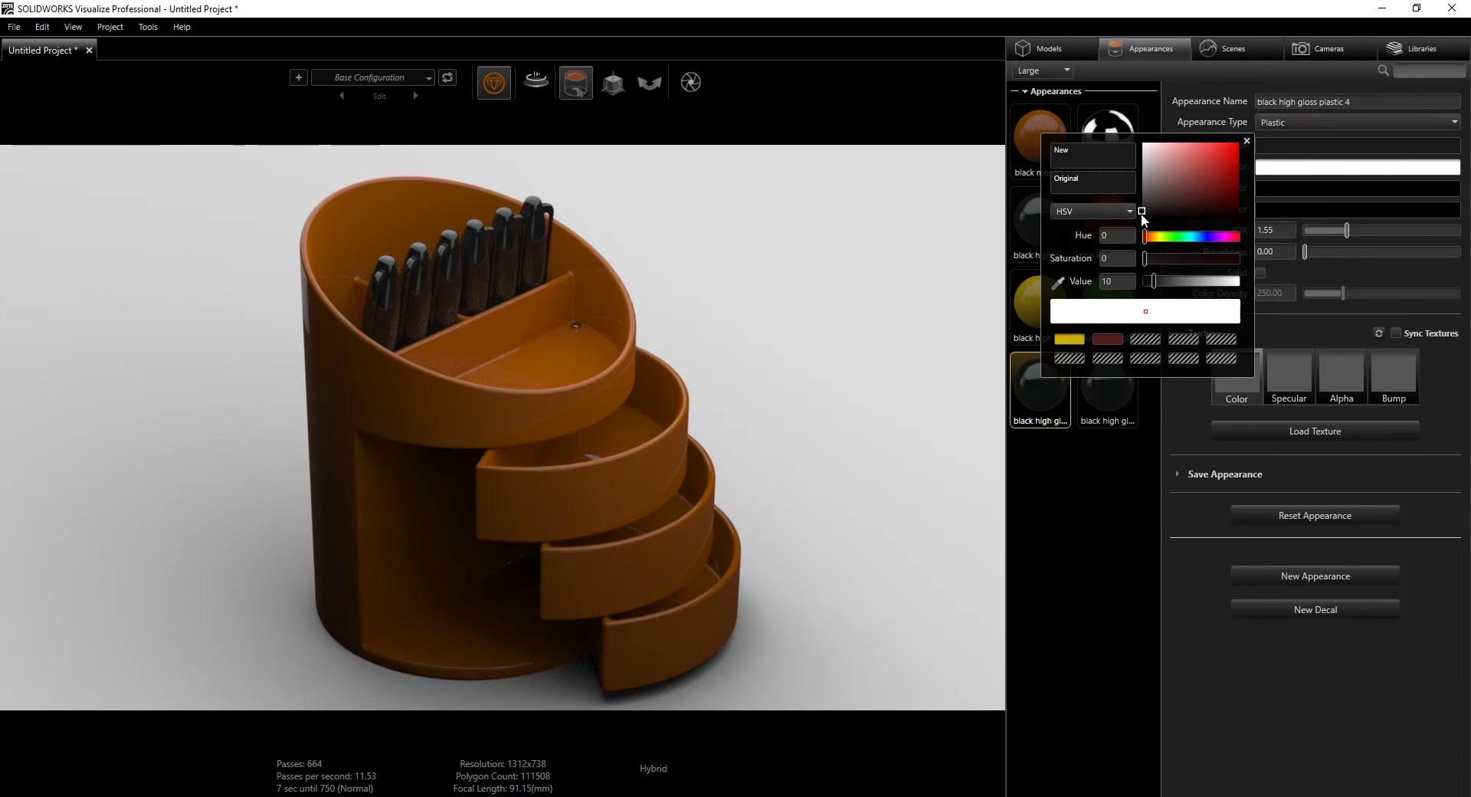
mouse_move(1146, 241)
mouse_down()
mouse_move(1221, 240)
mouse_move(1150, 215)
mouse_move(1231, 155)
mouse_up()
click(1246, 141)
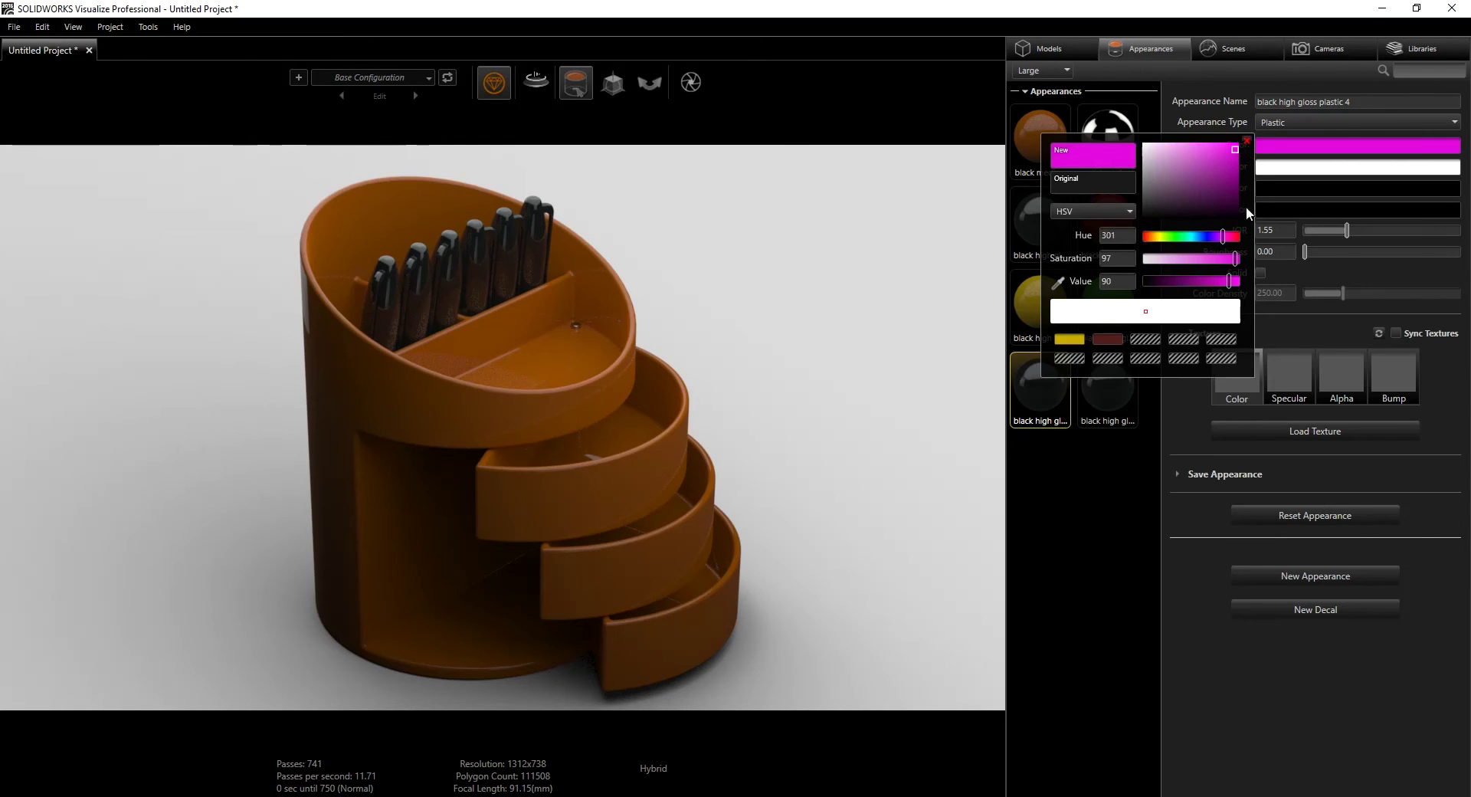
Make black high gloss plastic 5 blue and duplicate the blue appearance
click(1115, 375)
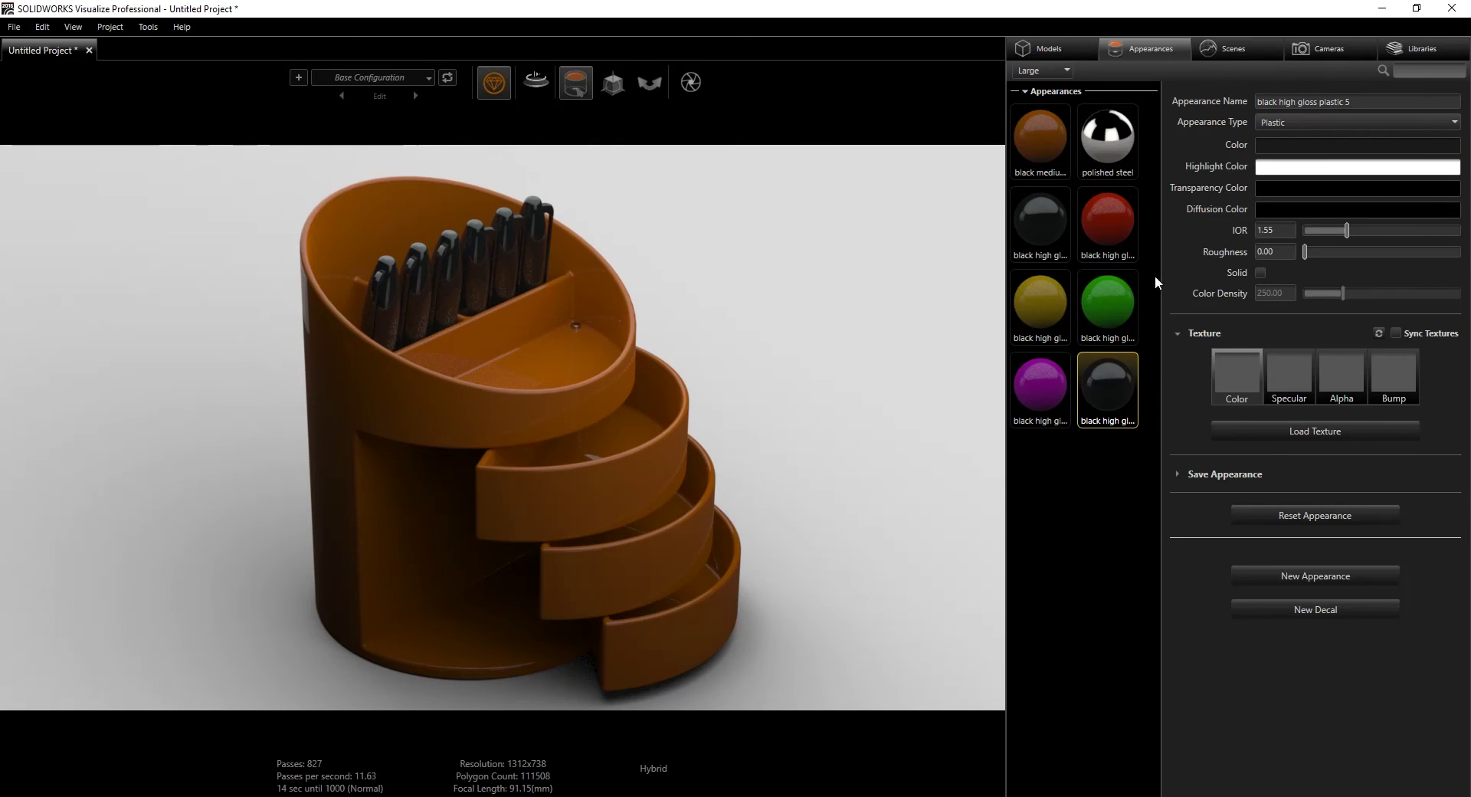
click(1265, 144)
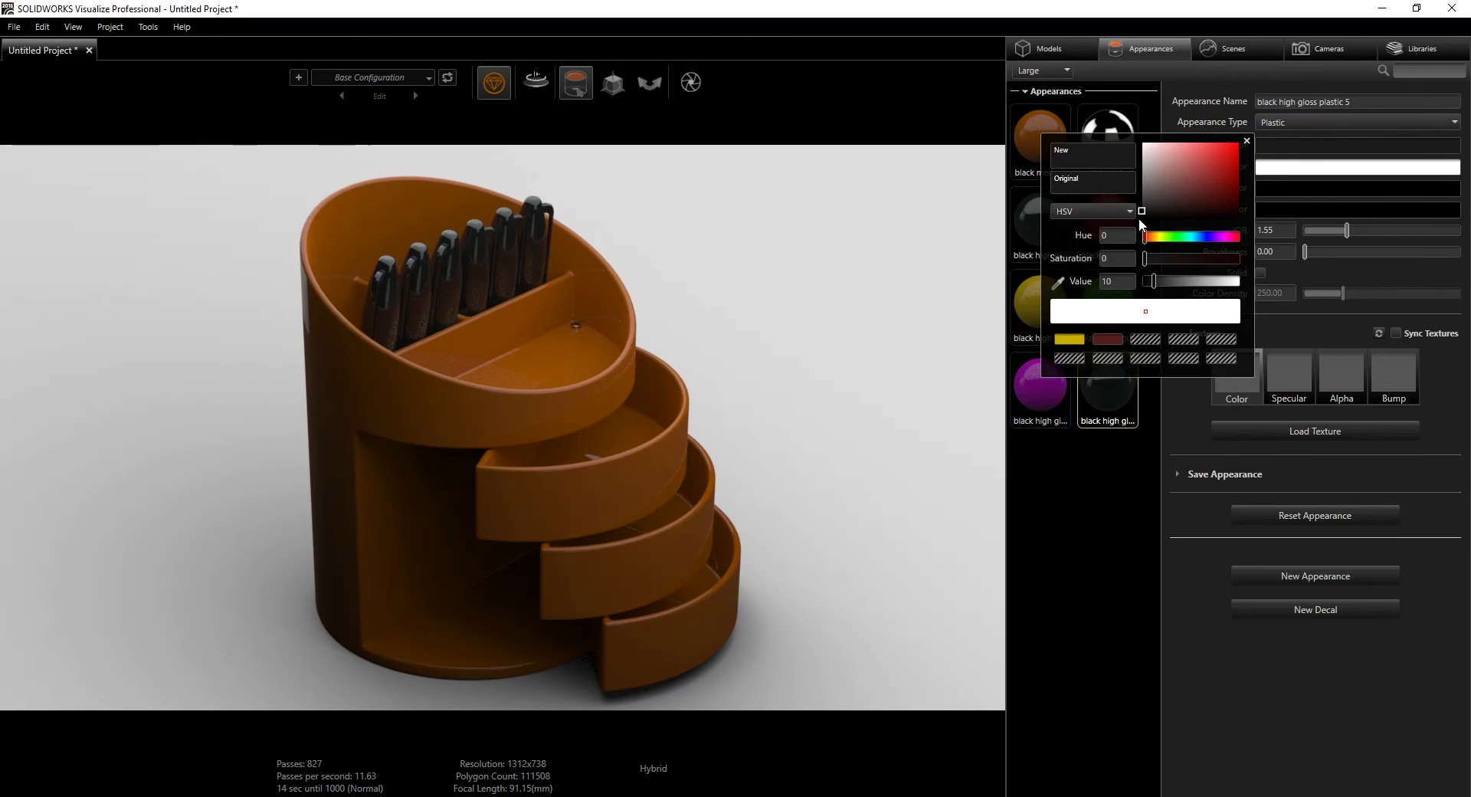
mouse_move(1143, 213)
mouse_down()
mouse_move(1204, 176)
mouse_move(1143, 218)
mouse_move(1210, 241)
mouse_move(1151, 209)
mouse_move(1238, 155)
mouse_up()
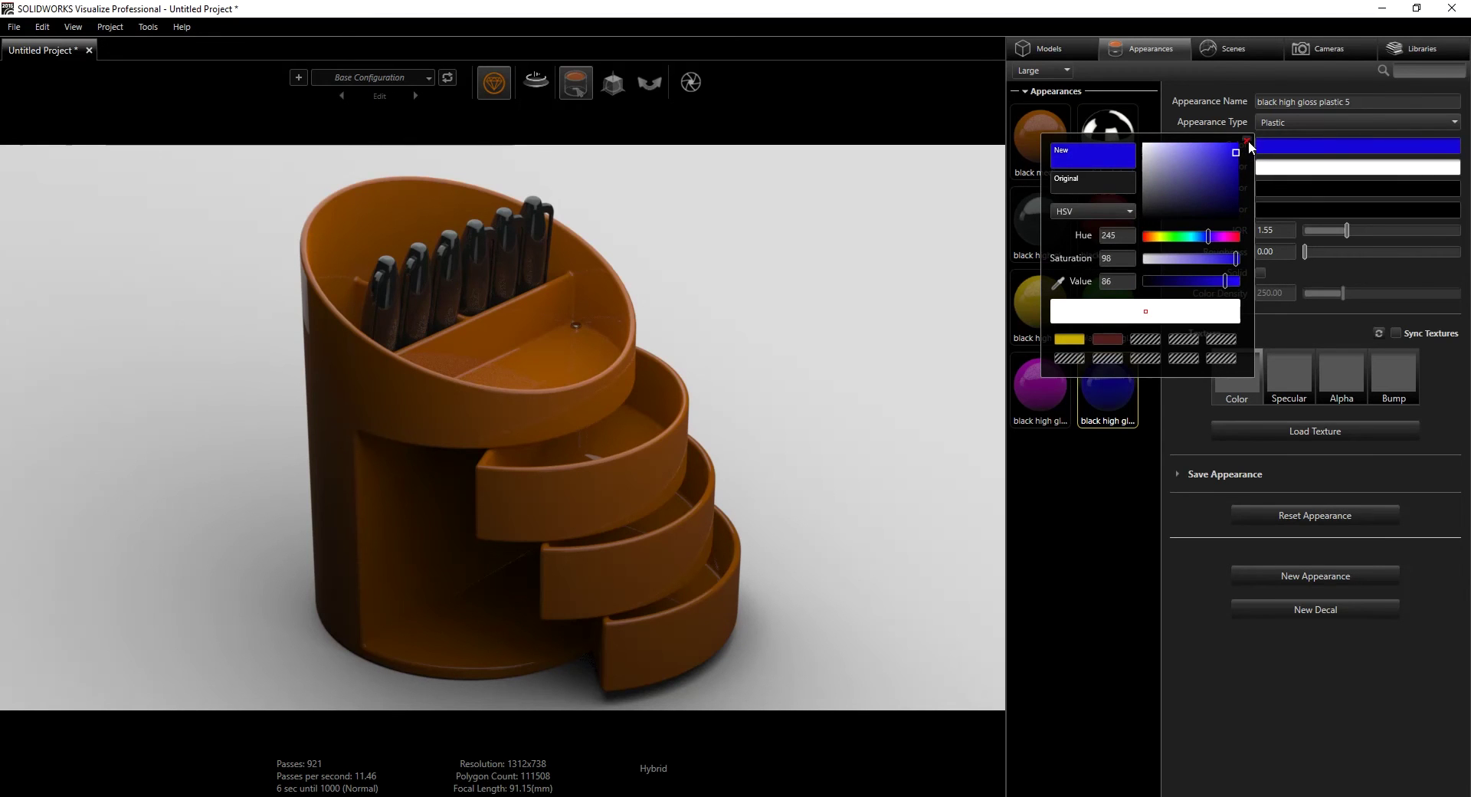
click(1246, 140)
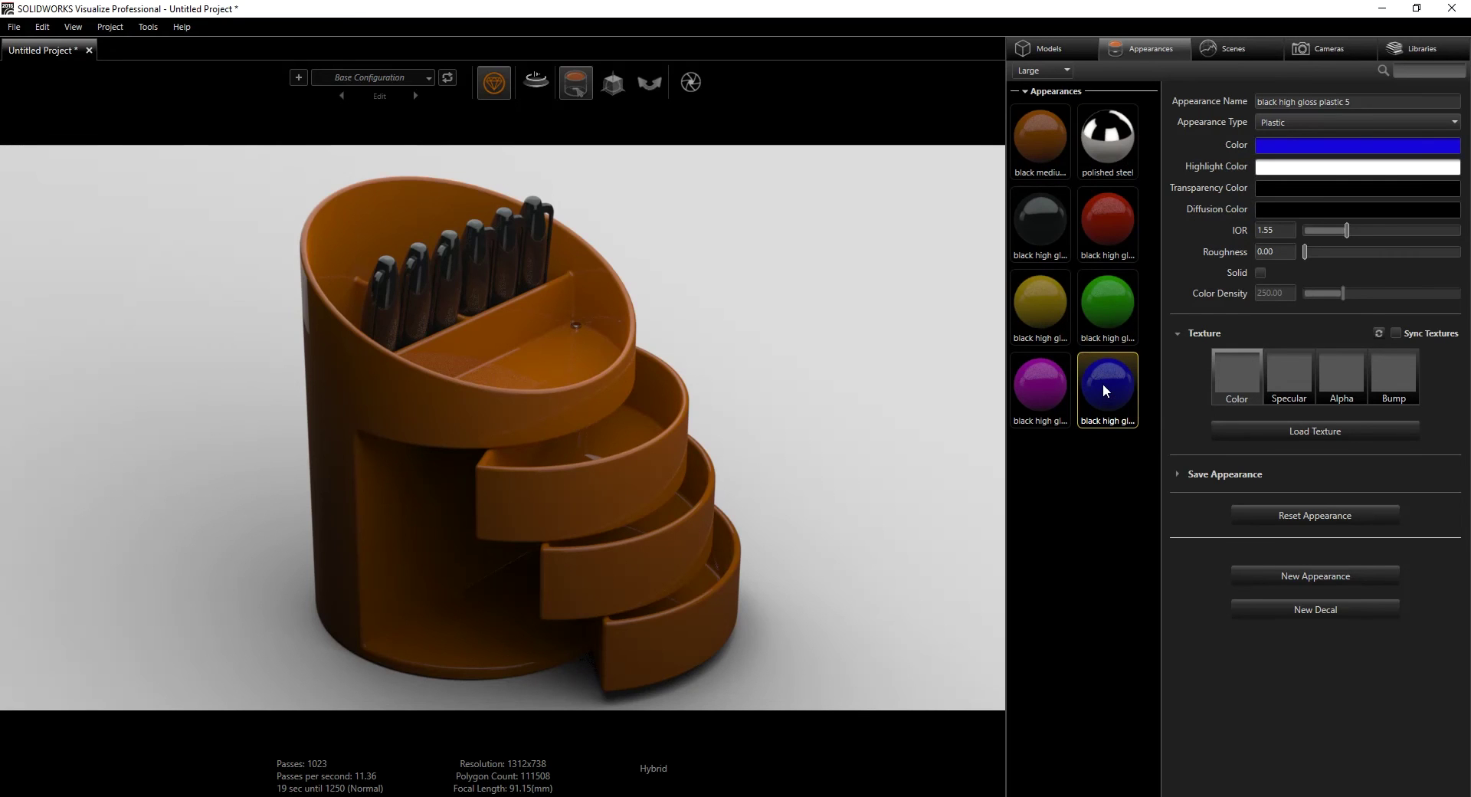
key(ctrl+v)
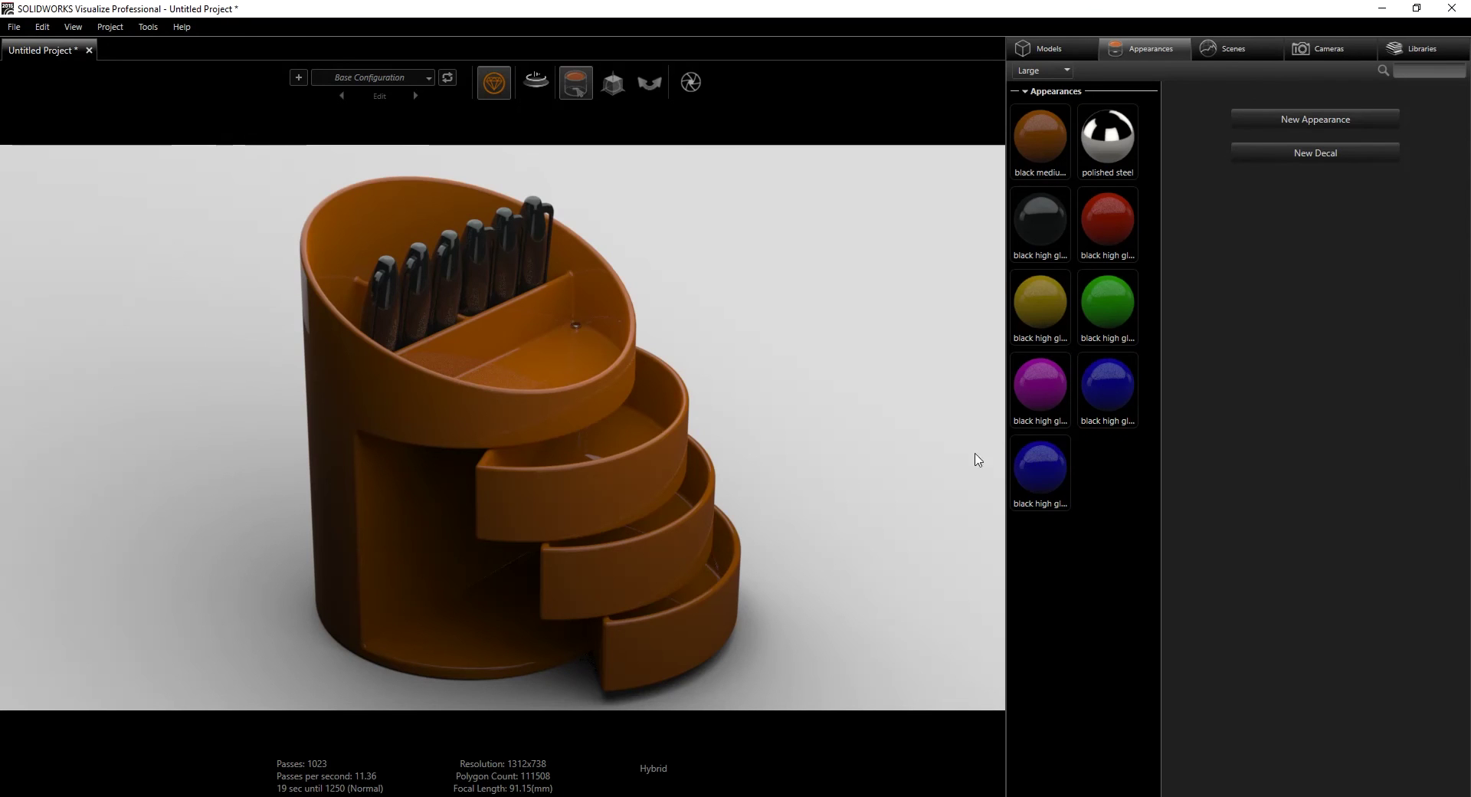
Recolour the duplicate black high gloss plastic 6 light blue, then delete it
click(1043, 467)
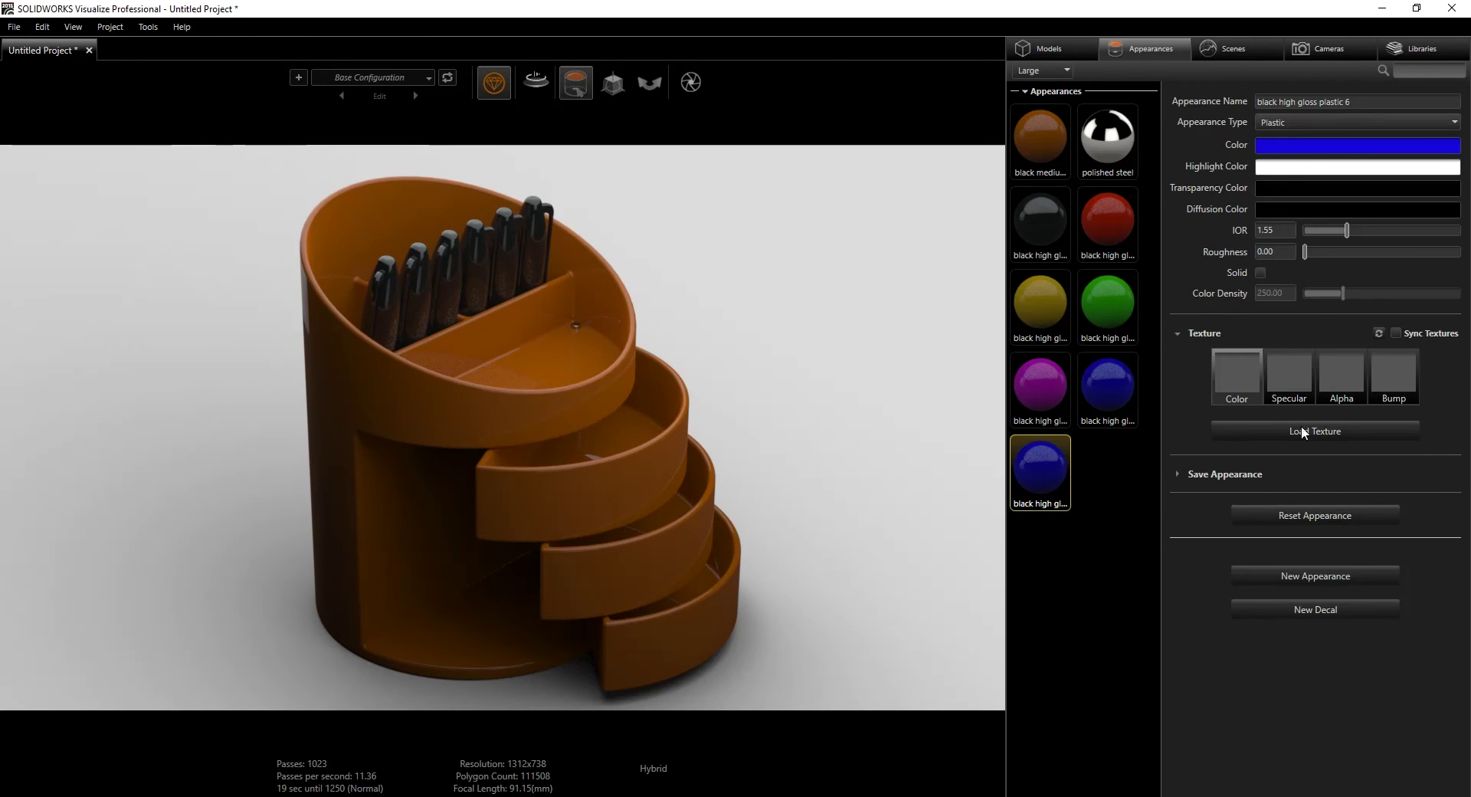
click(1284, 145)
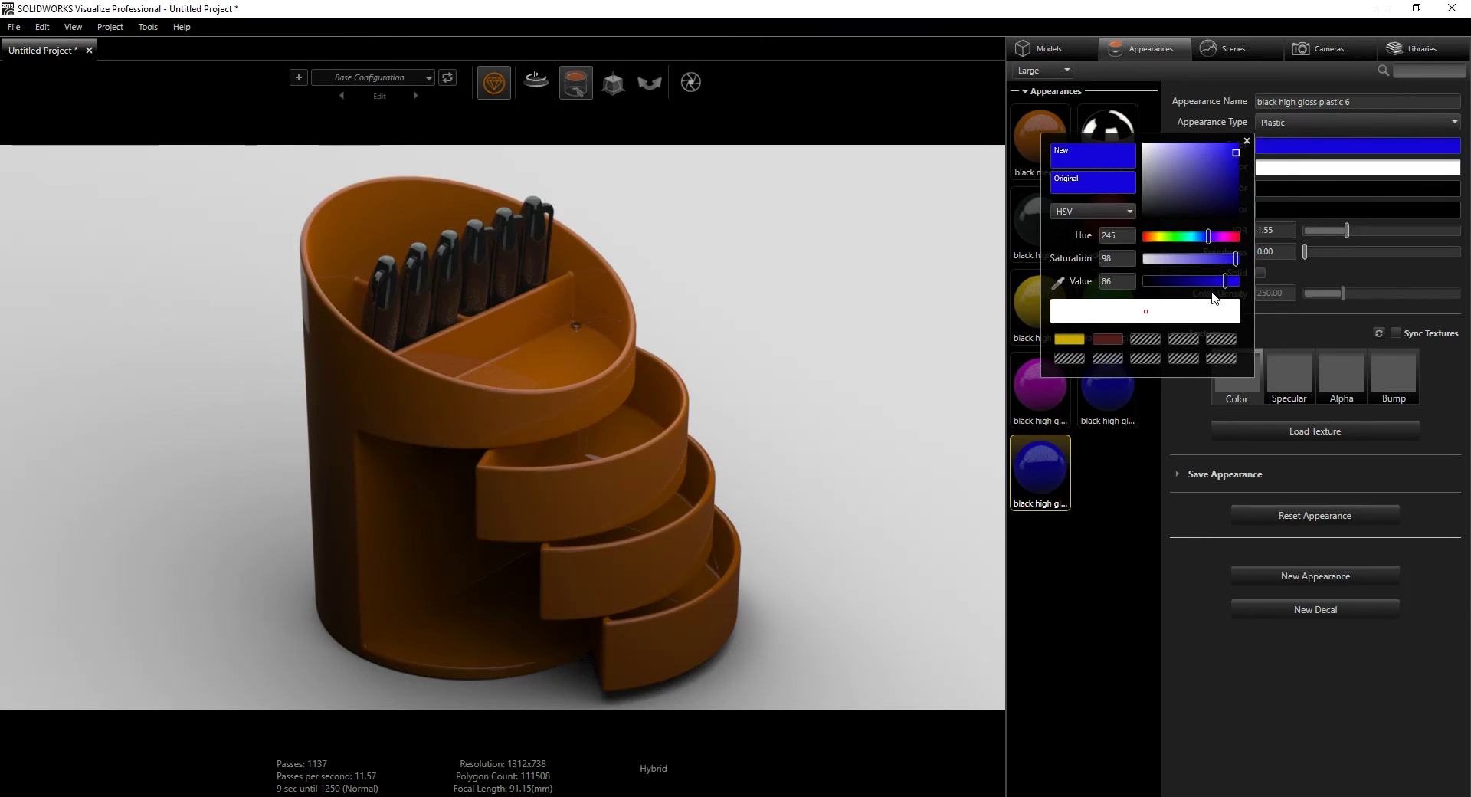
mouse_move(1208, 243)
mouse_down()
mouse_move(1180, 256)
mouse_move(1162, 241)
mouse_move(1234, 247)
mouse_move(1200, 251)
mouse_up()
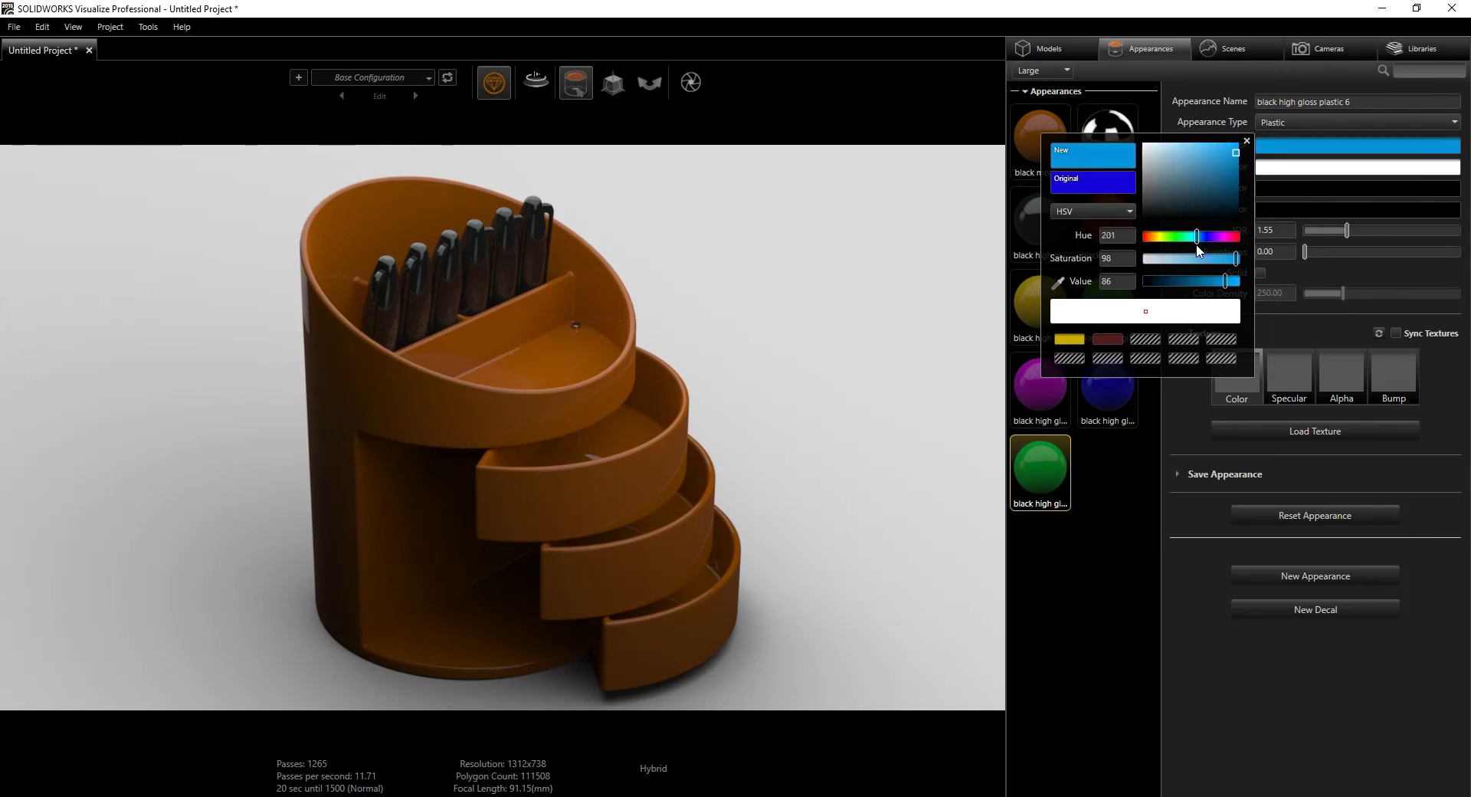
click(1246, 142)
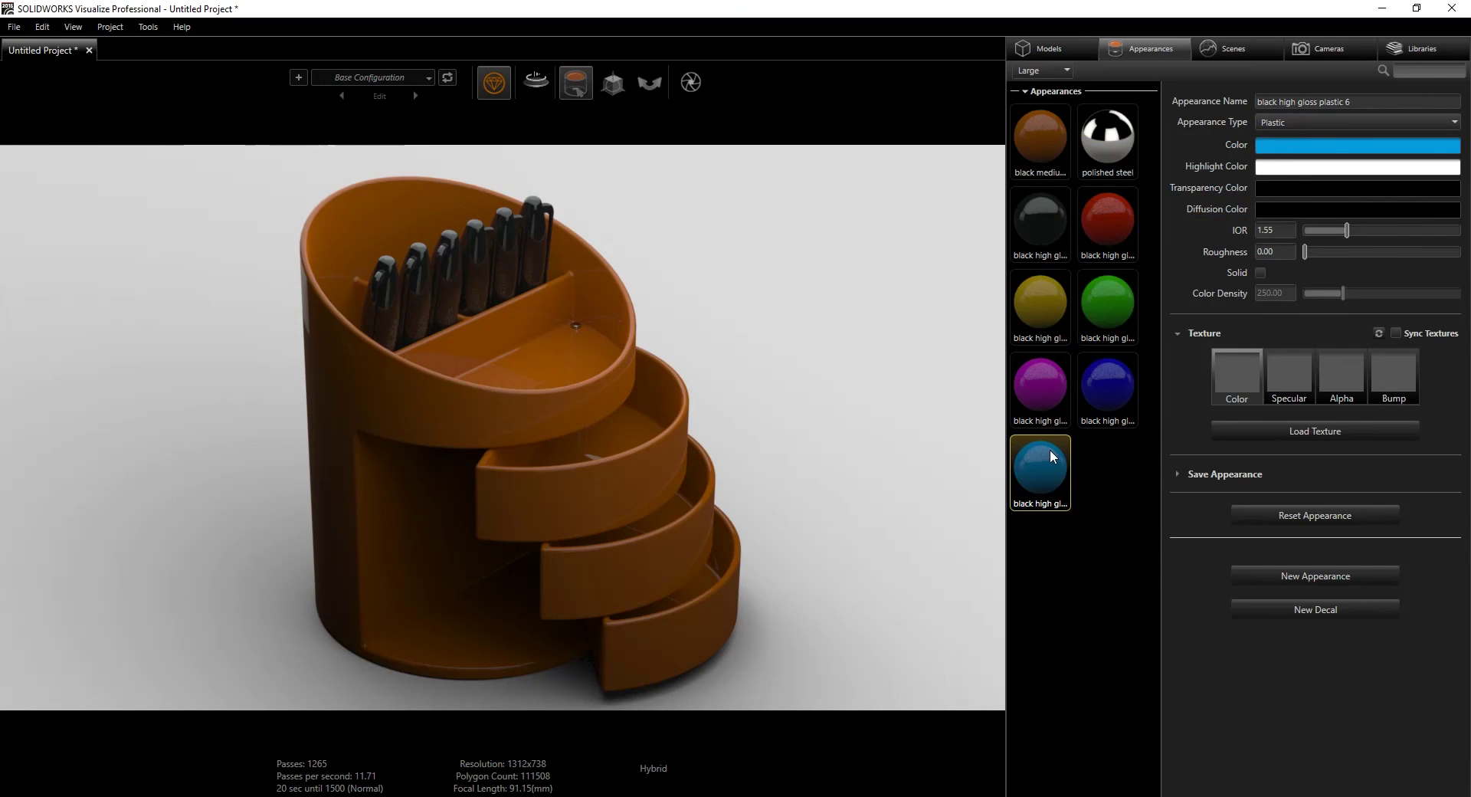
key(Delete)
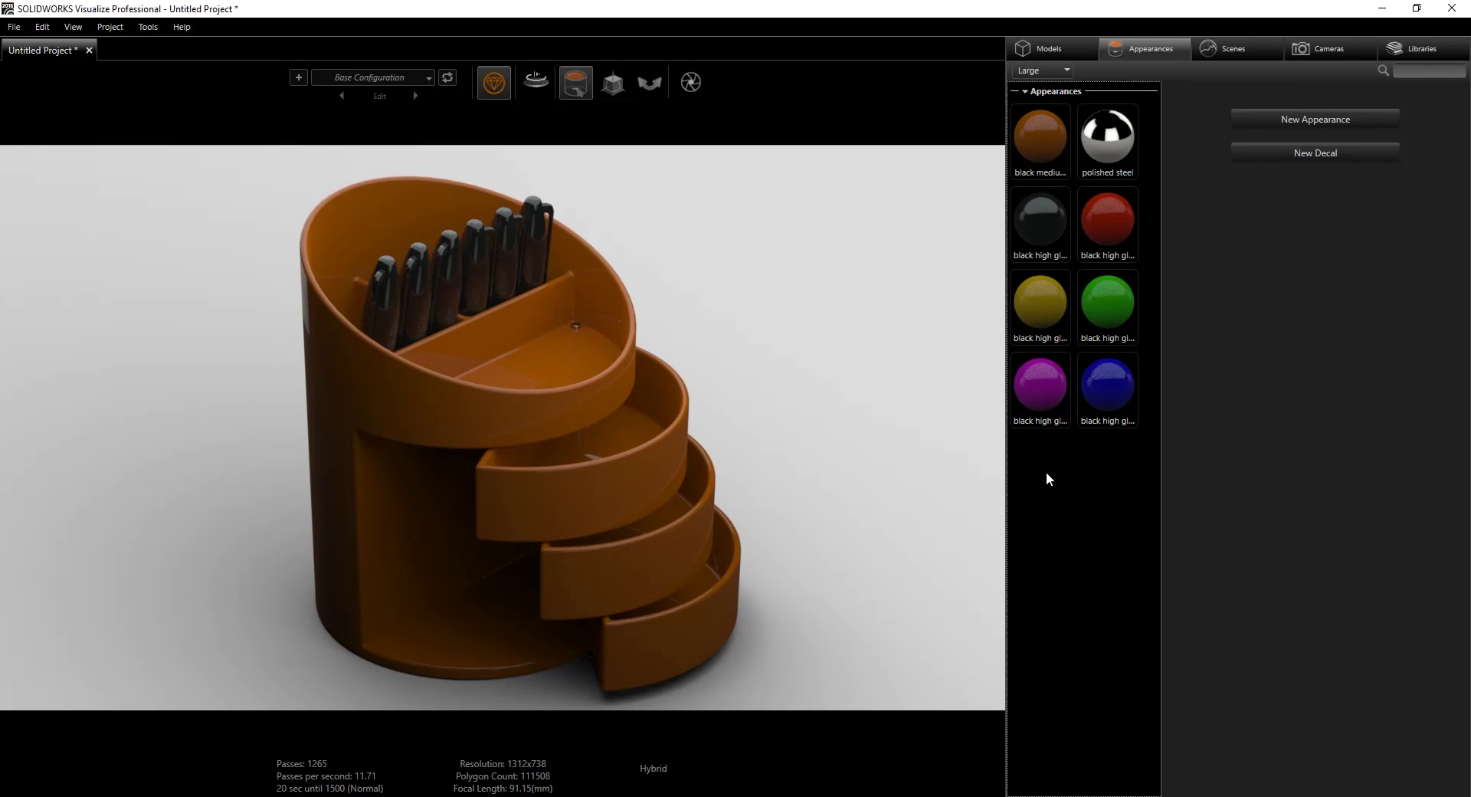
Apply glossy yellow, red, green, magenta and blue to the pens, skipping the fourth pen
drag(1031, 286, 388, 299)
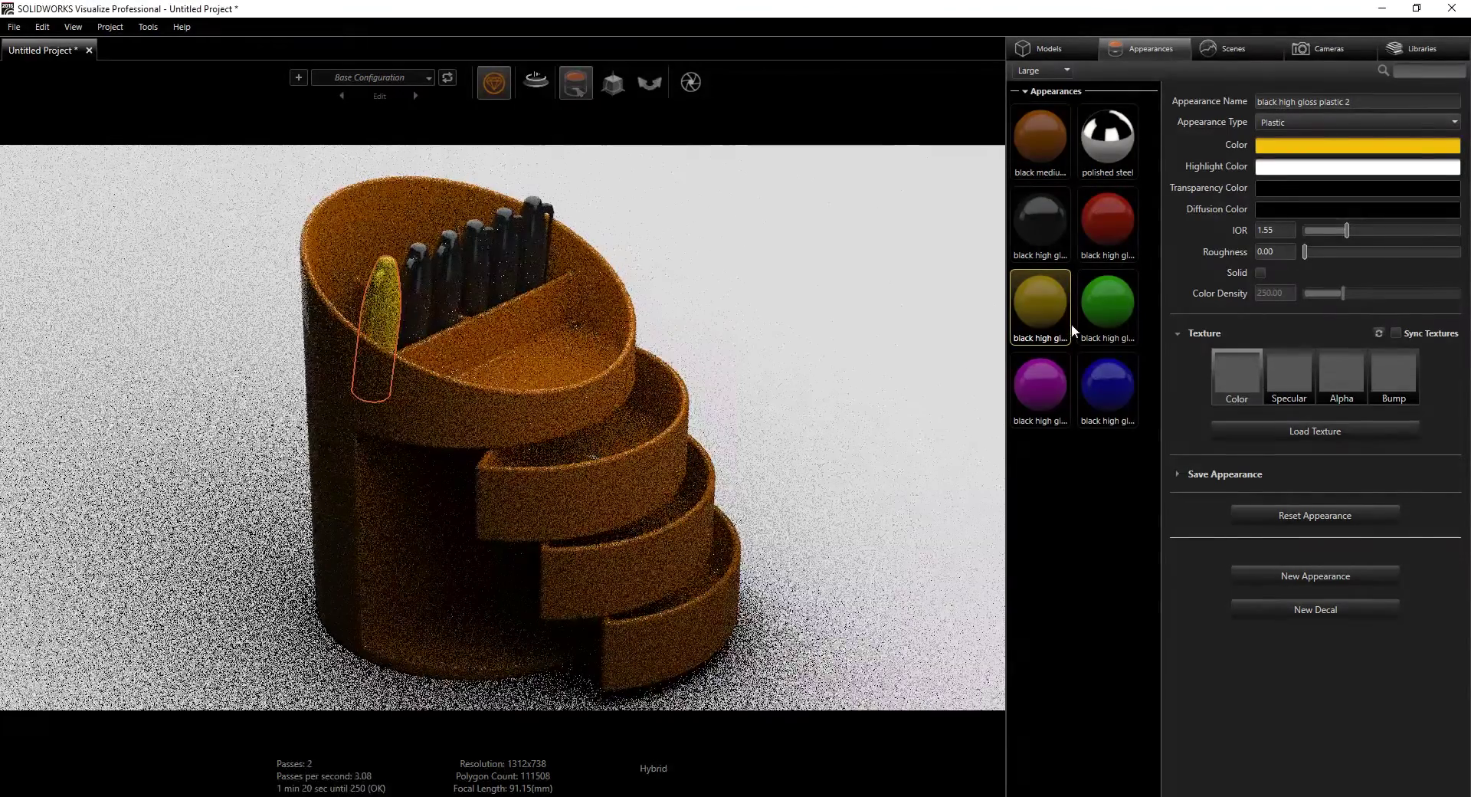
drag(1106, 218, 415, 265)
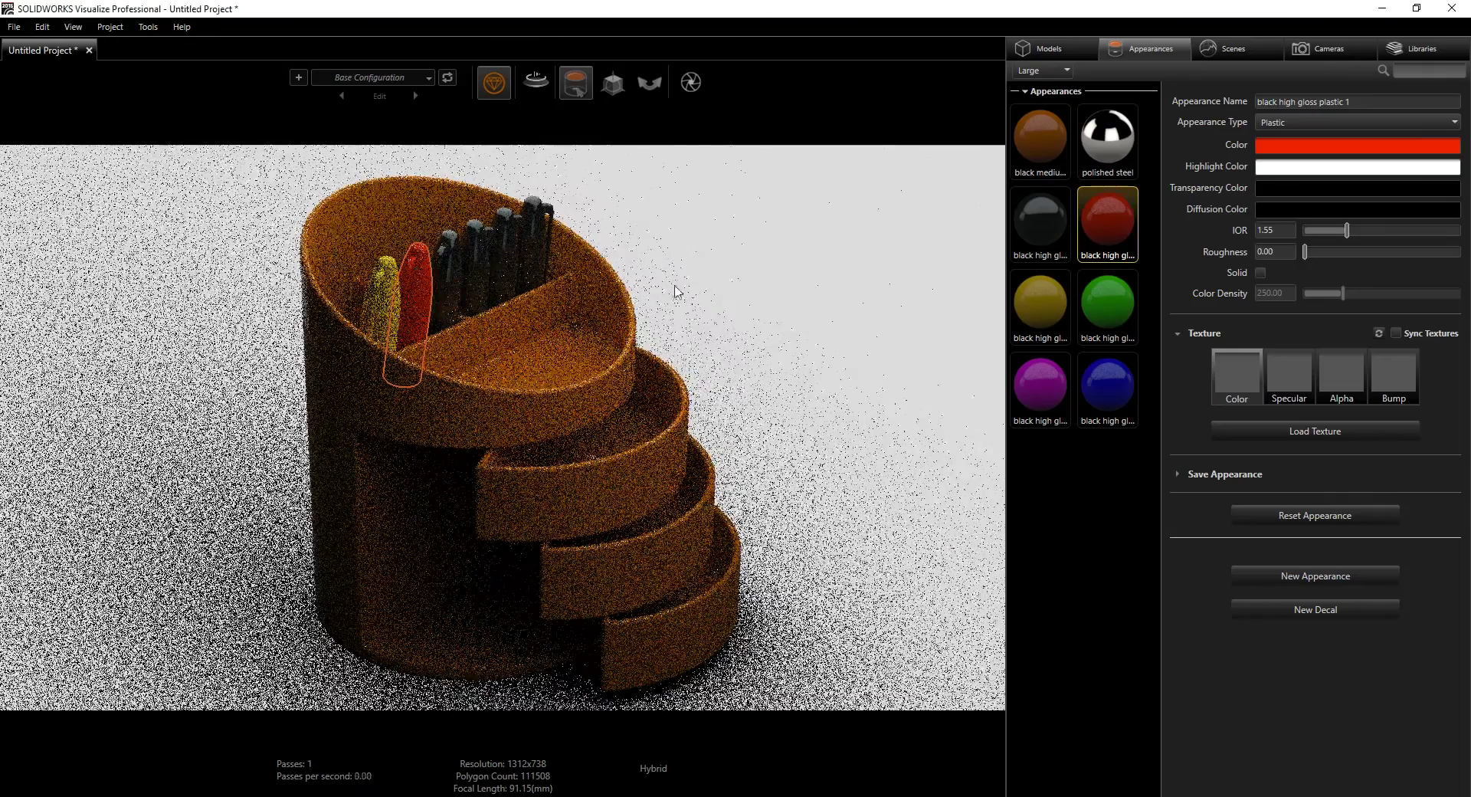
drag(1097, 299, 443, 260)
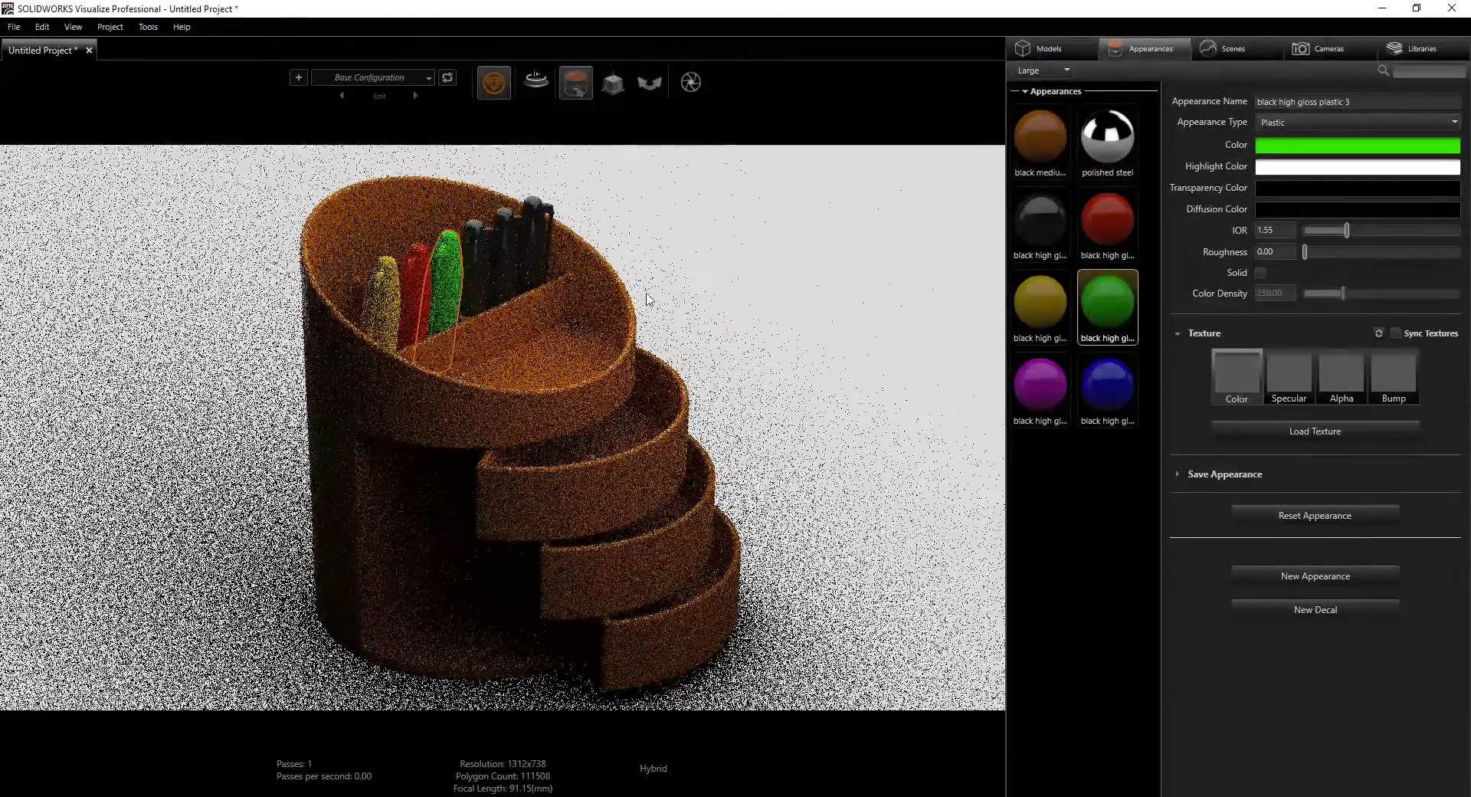
drag(1035, 378, 504, 246)
drag(1082, 403, 539, 231)
click(820, 486)
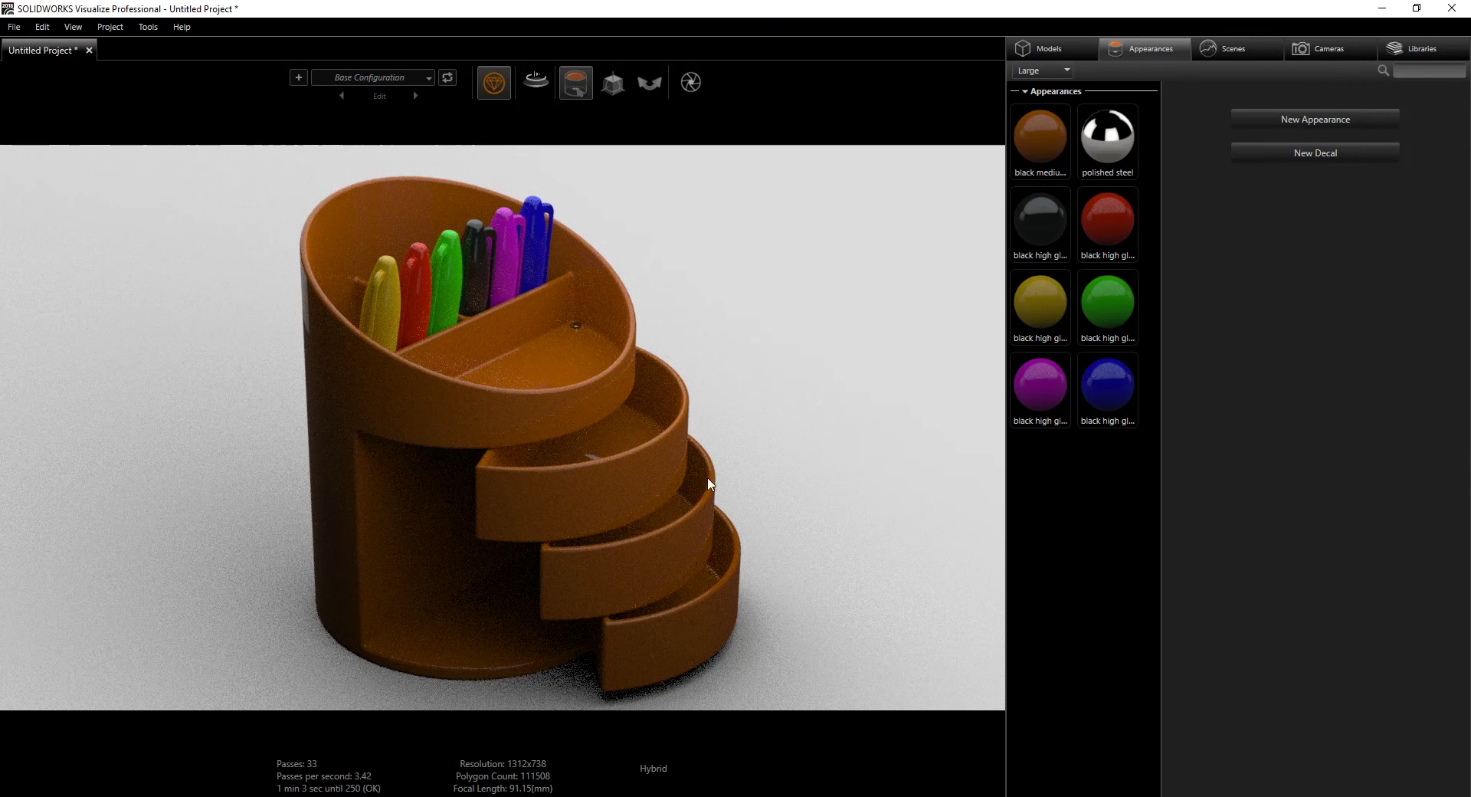
Rotate the scene environment to 163.8
click(1234, 49)
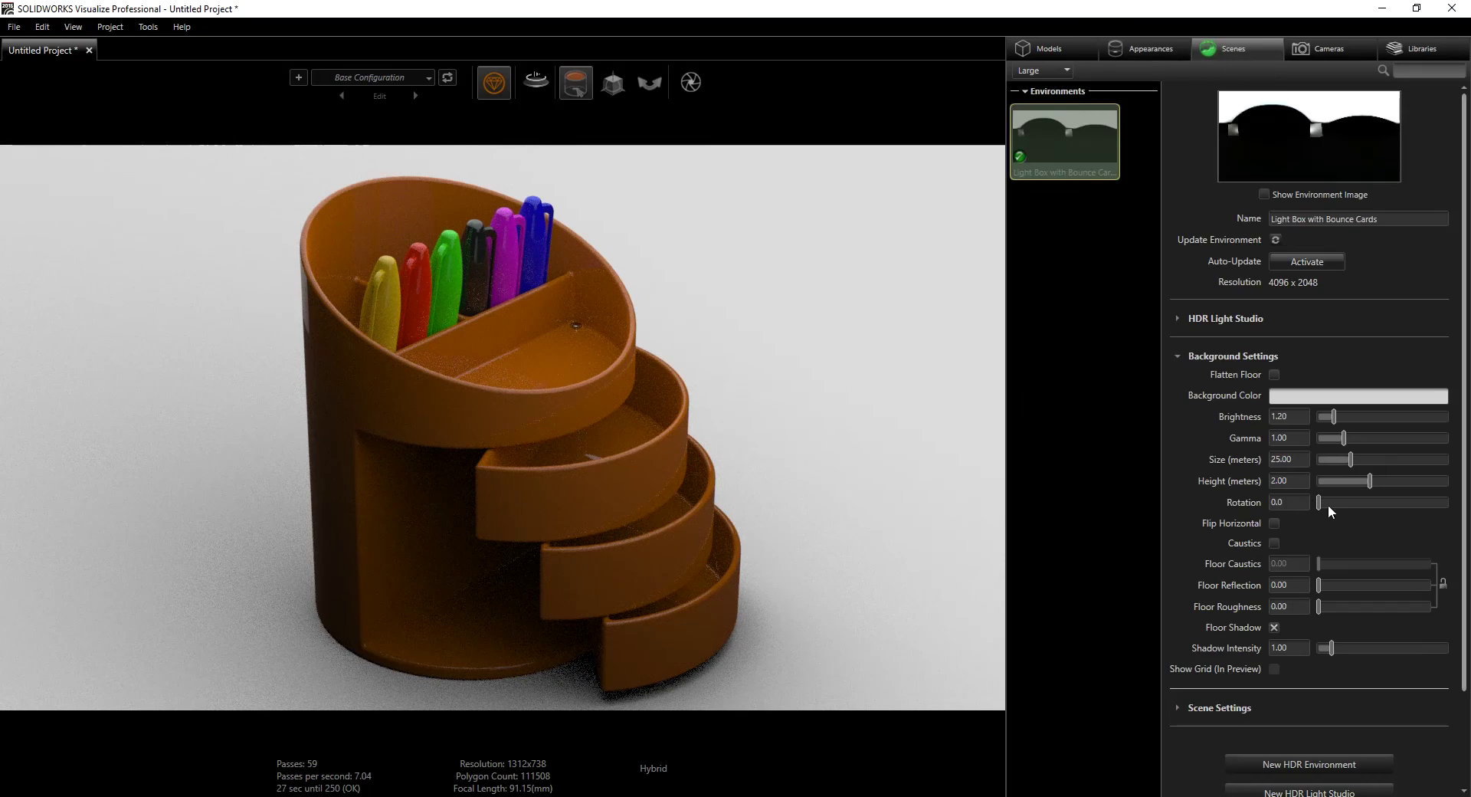
drag(1319, 501, 1356, 504)
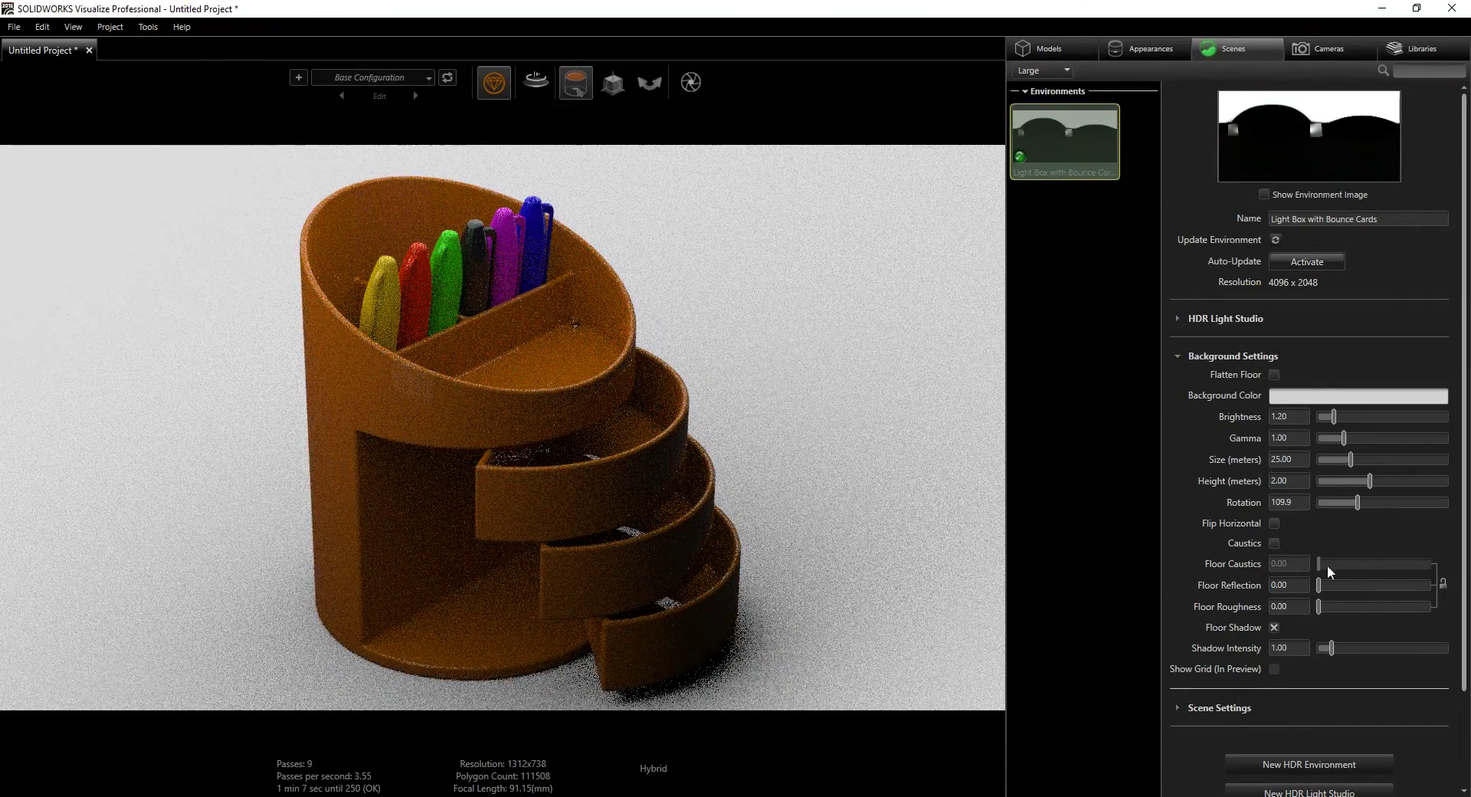
drag(1358, 501, 1377, 501)
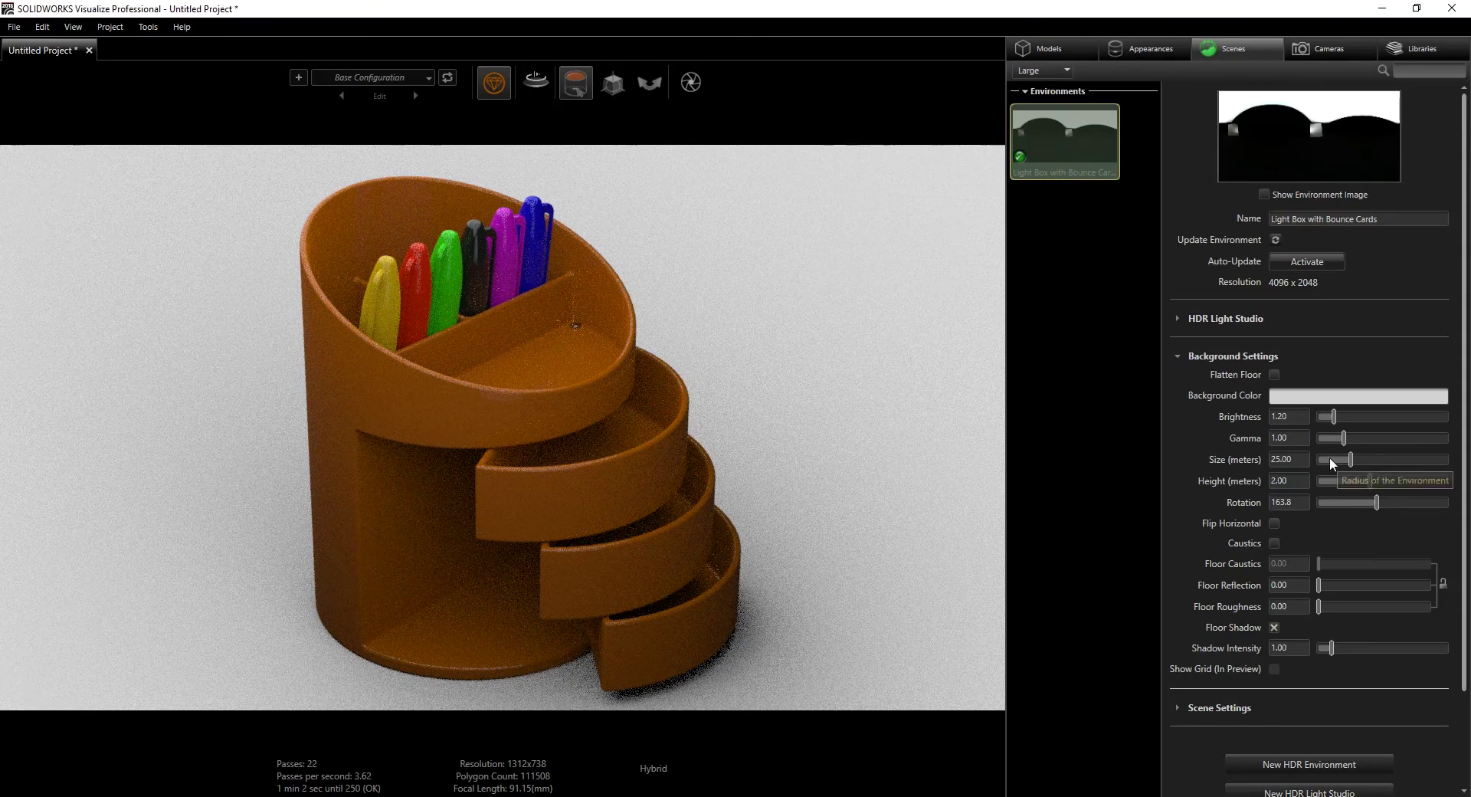
Set the environment size to 25 metres and bring up the camera settings
drag(1350, 459, 1439, 463)
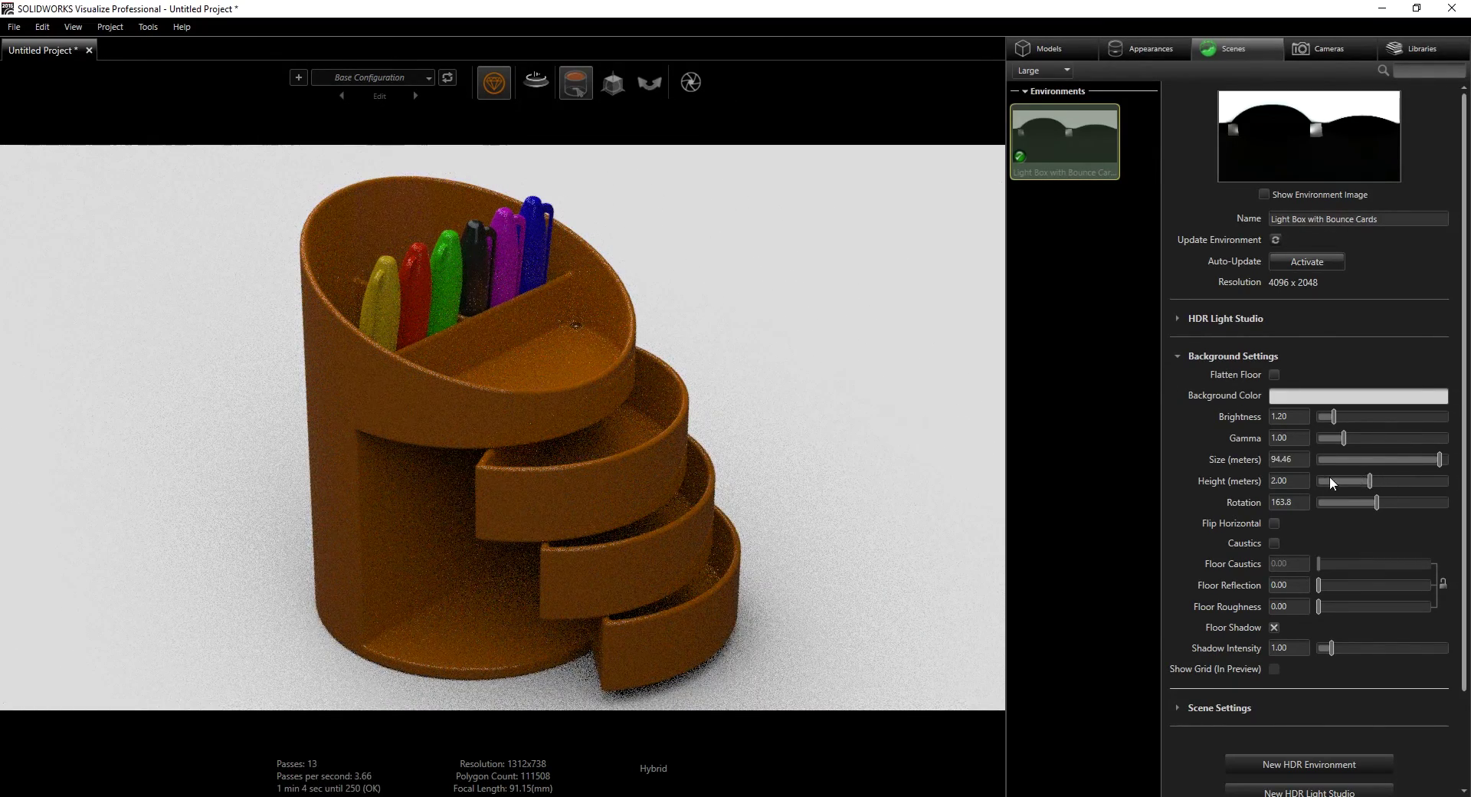
double_click(1290, 456)
text(25)
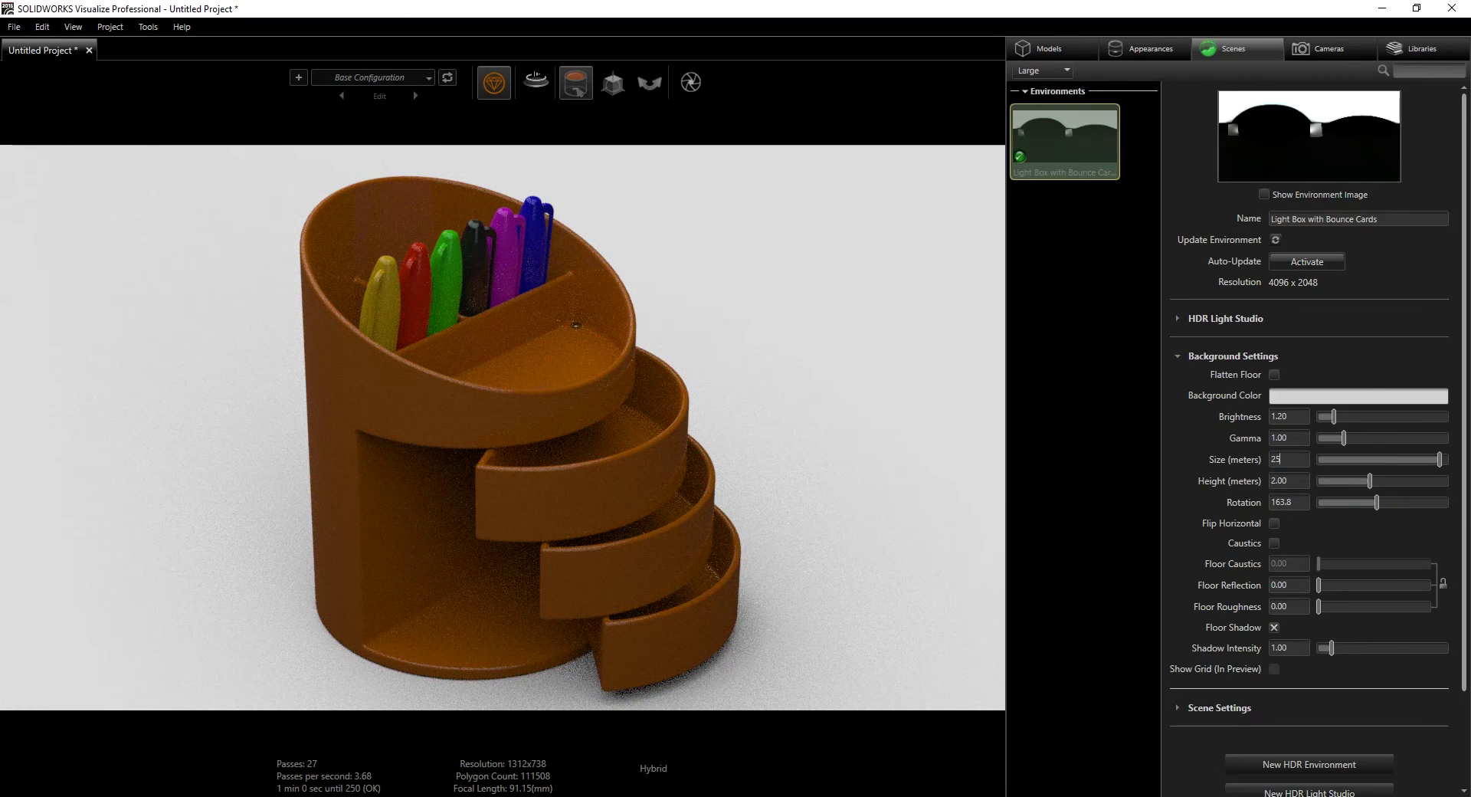
key(Return)
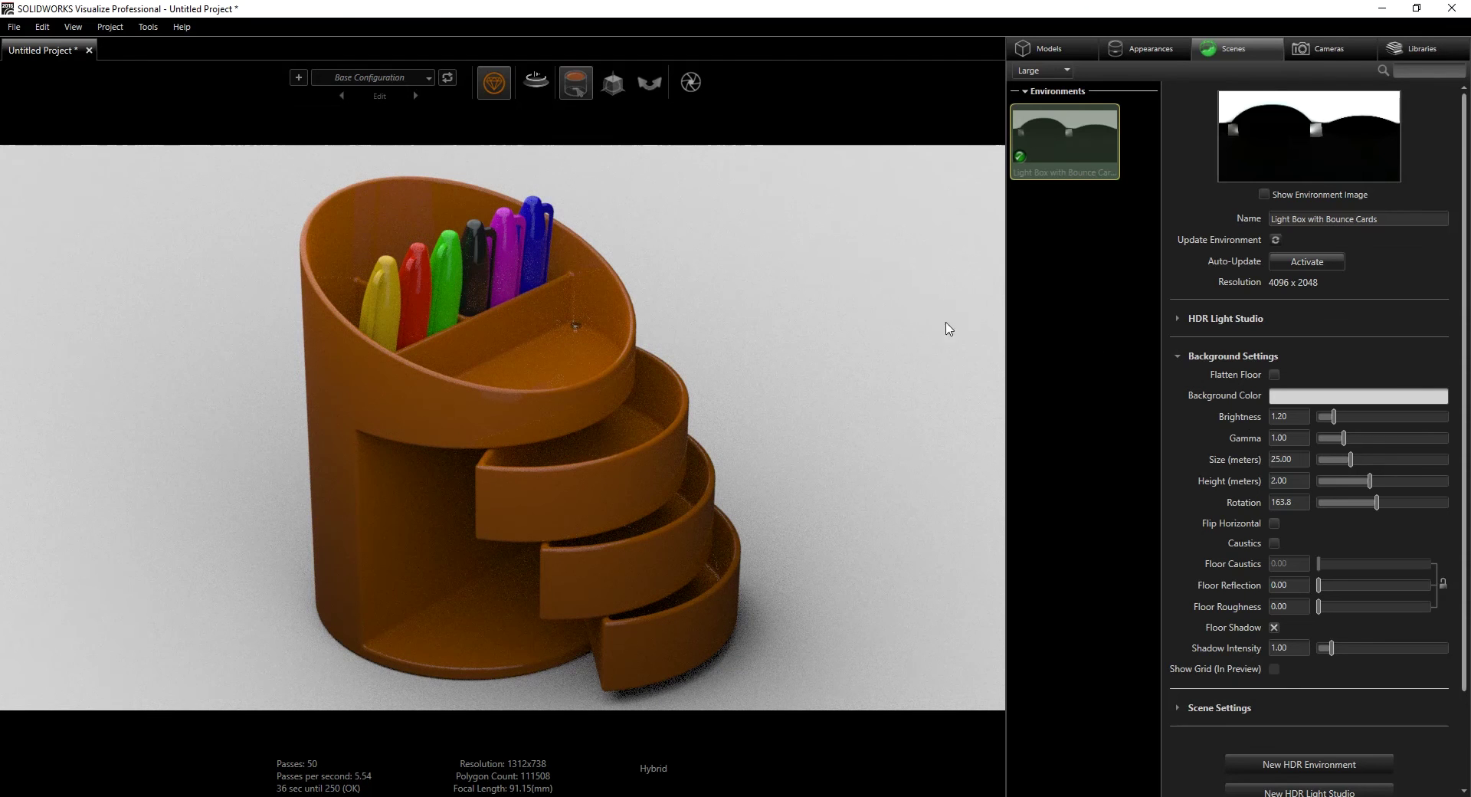
click(1327, 48)
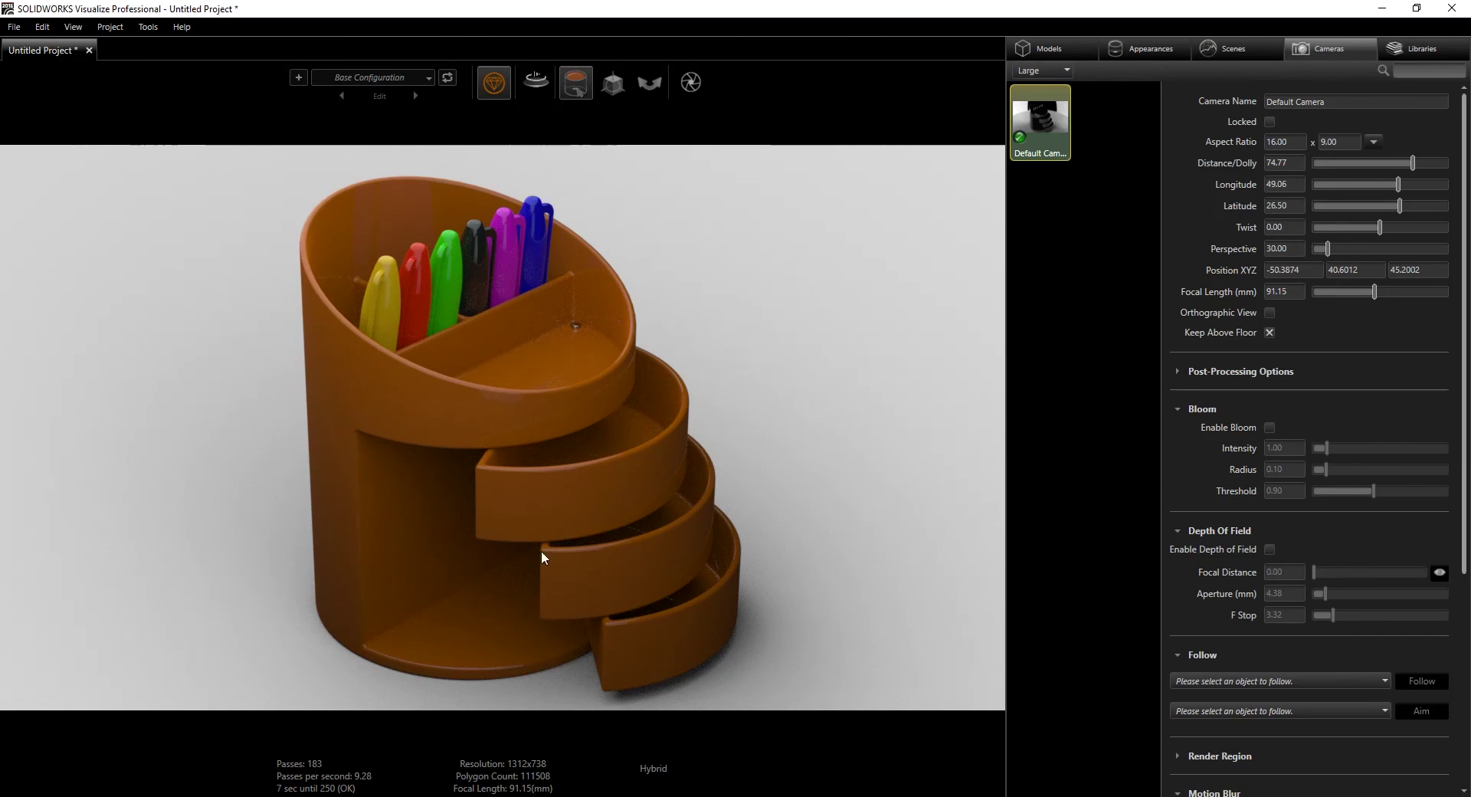
mouse_move(692, 86)
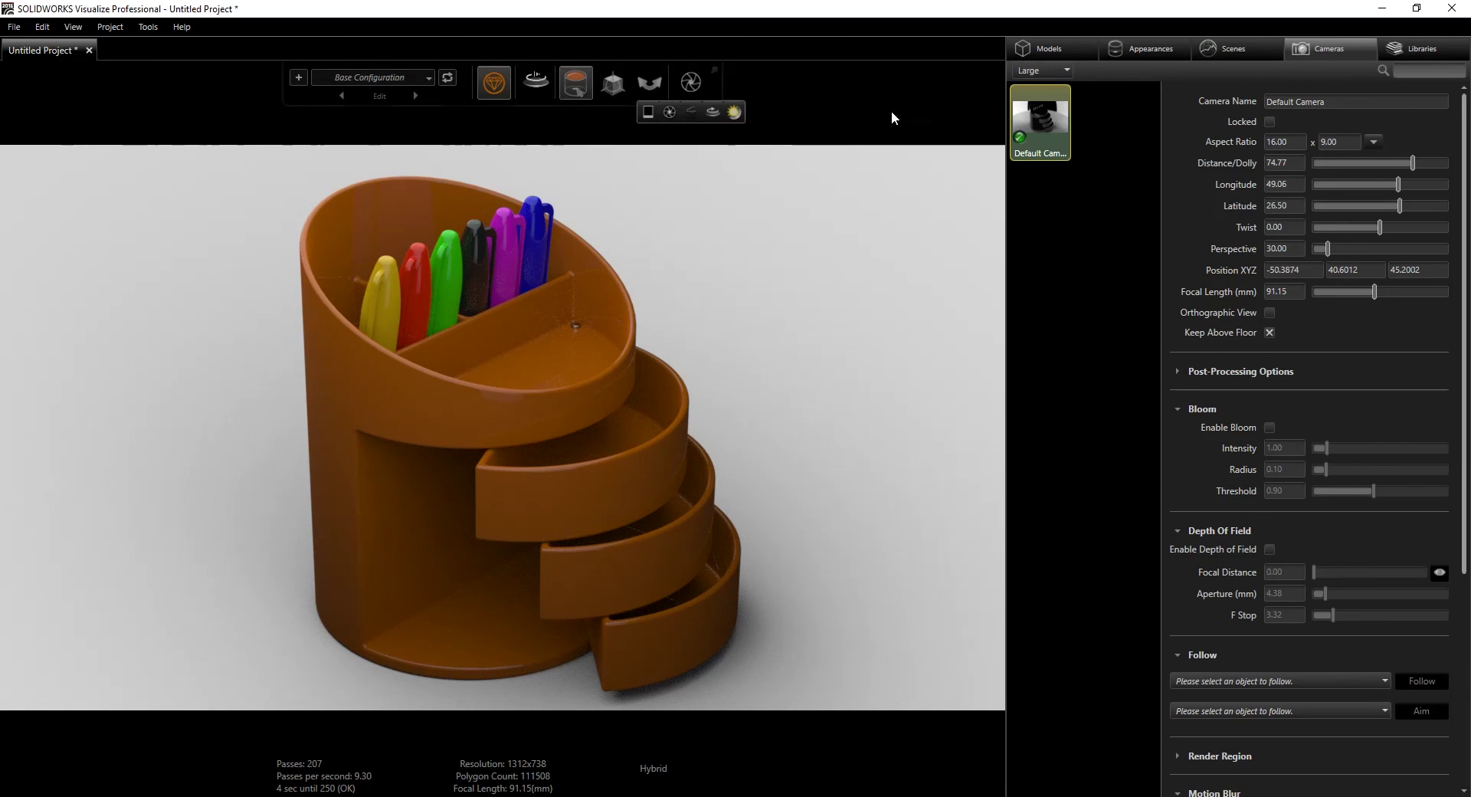
Set up the render output as a 1920x1080 JPEG to E:\Pencil Holder
click(692, 86)
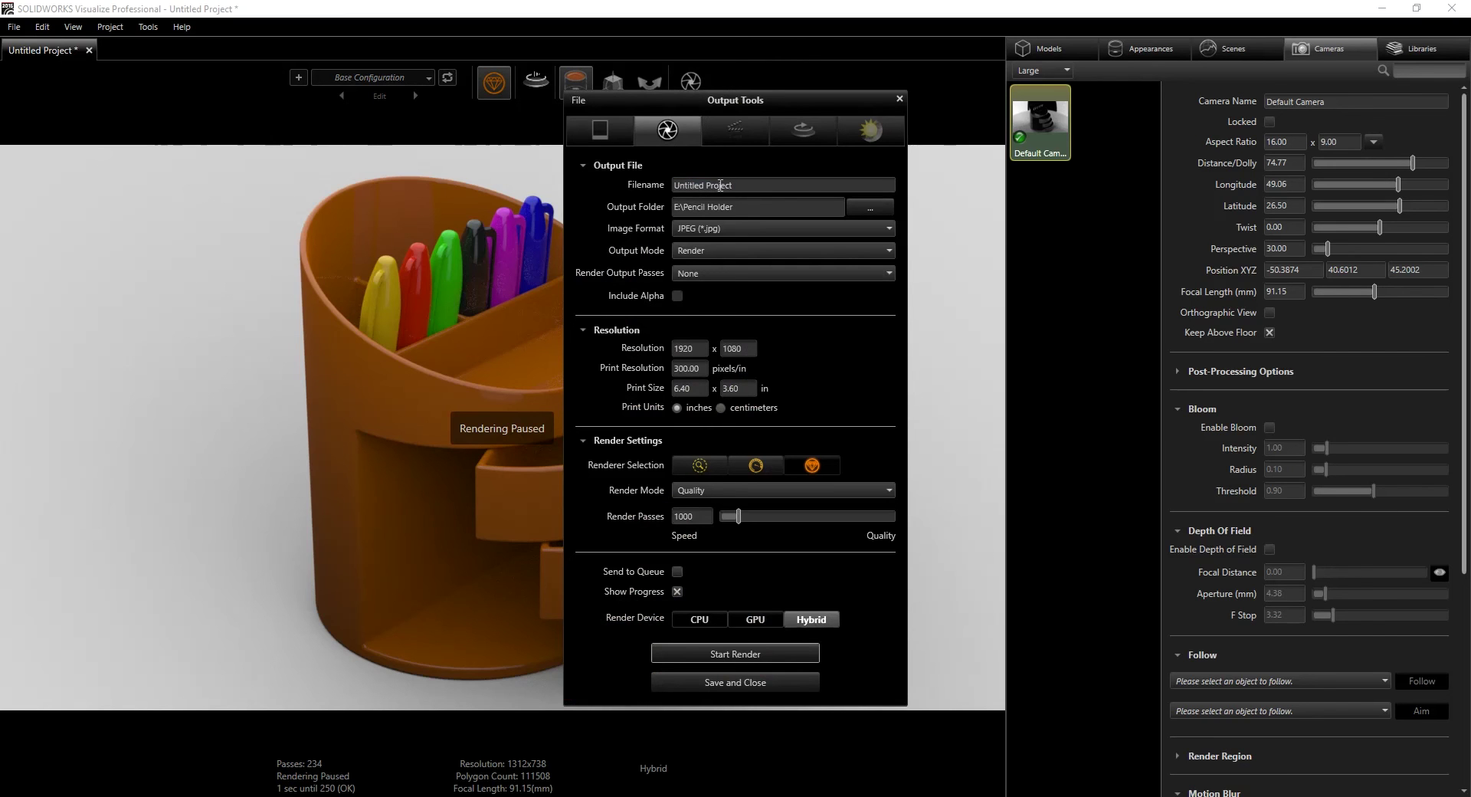
click(720, 227)
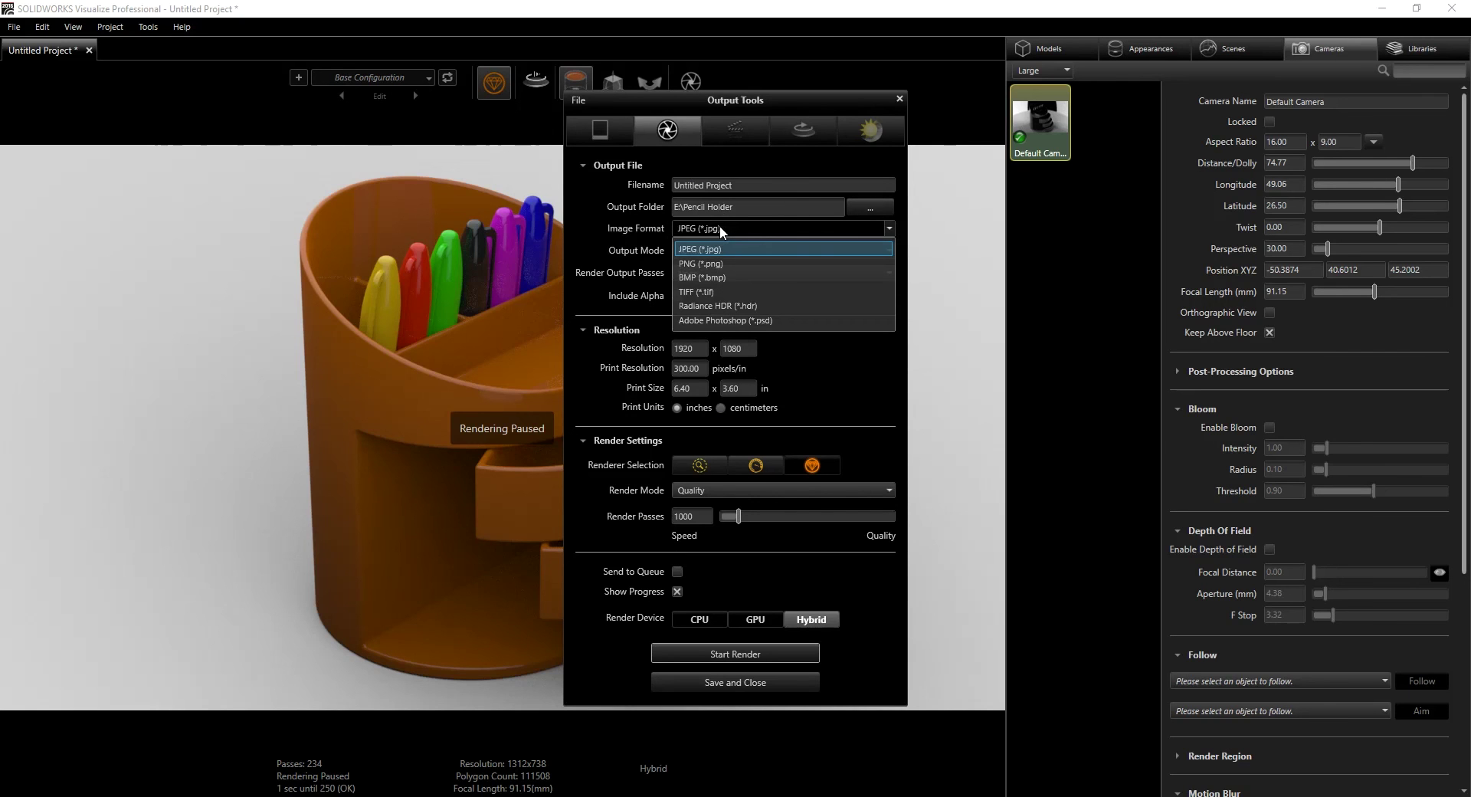
click(719, 249)
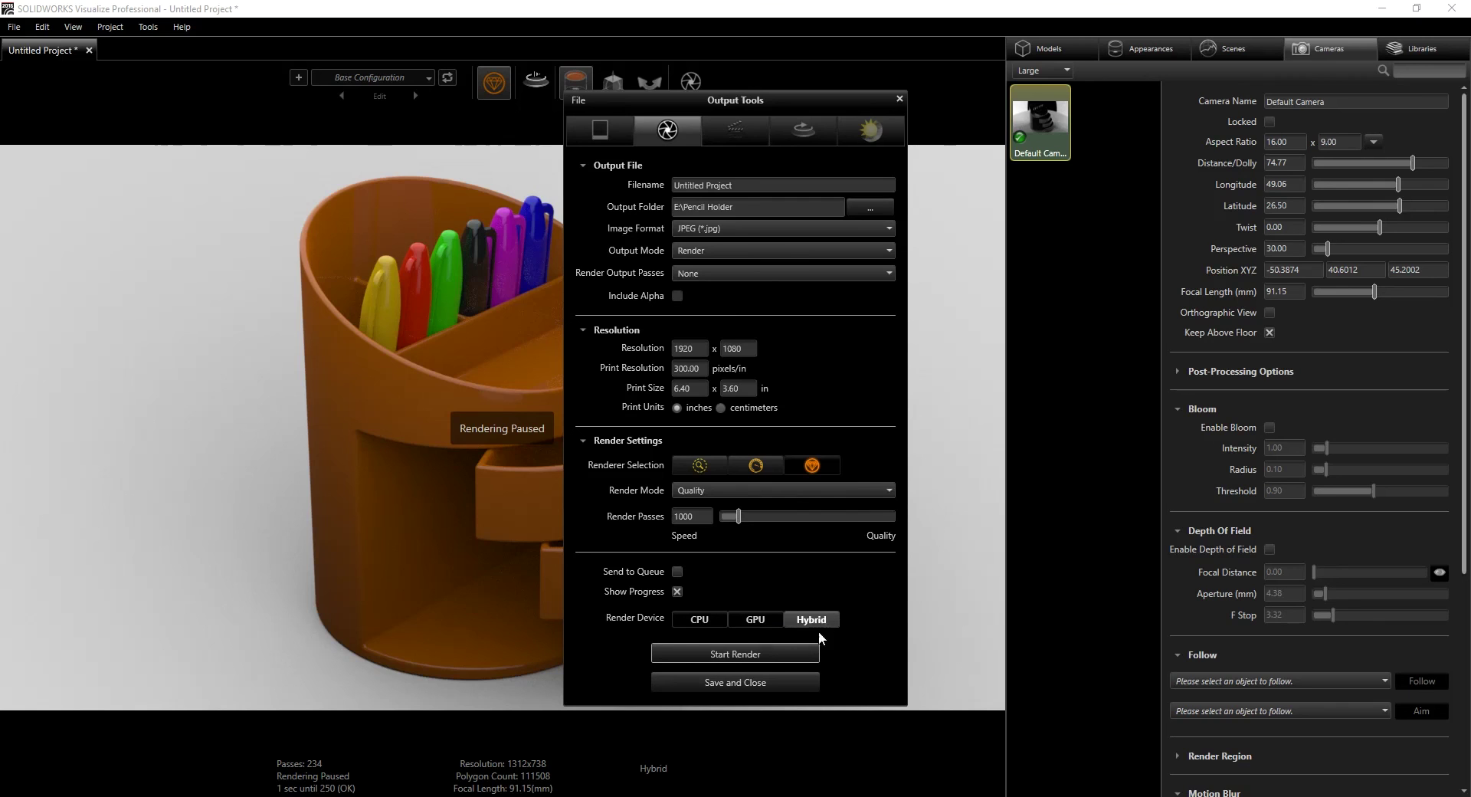
Start the final 1920x1080 render
click(733, 654)
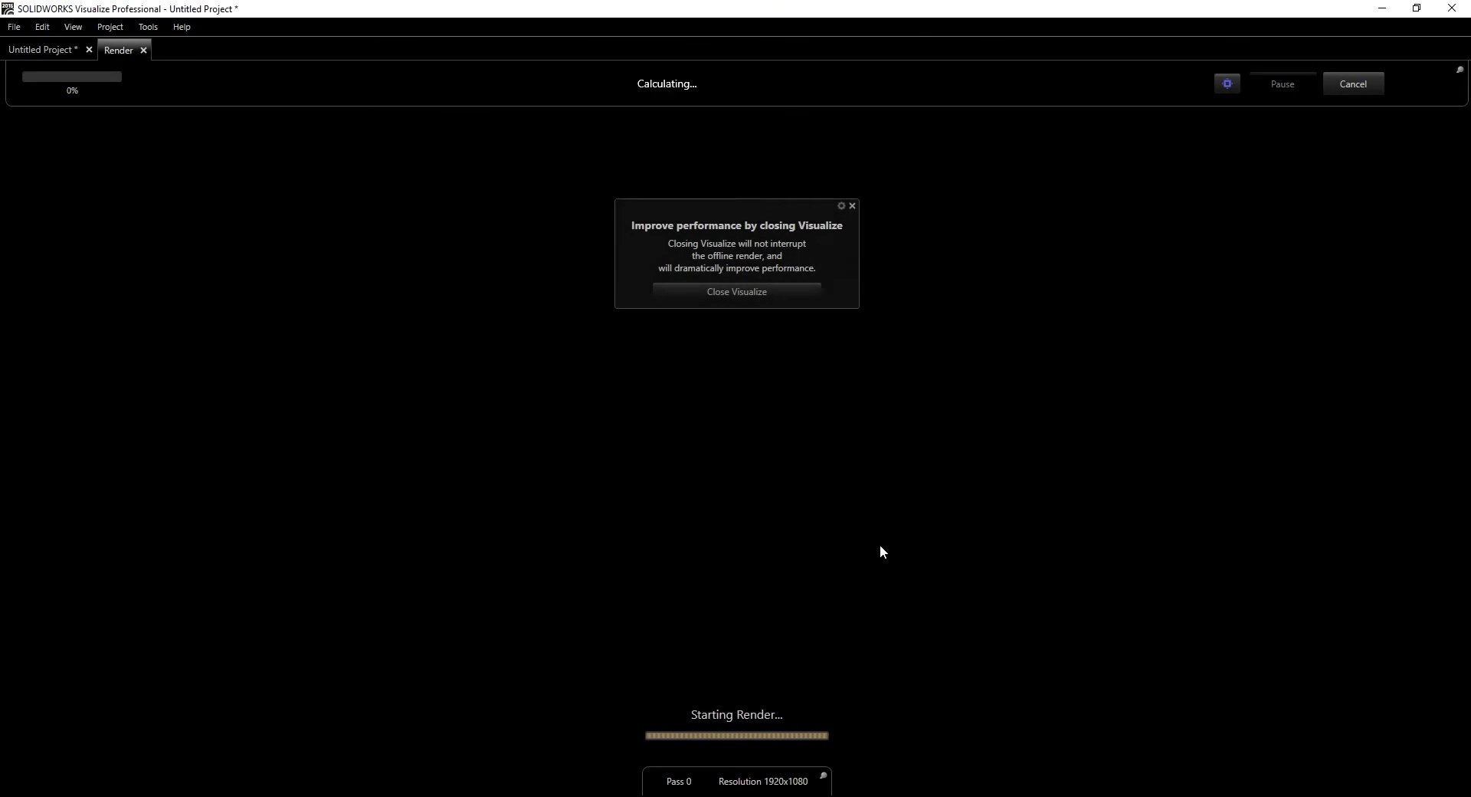